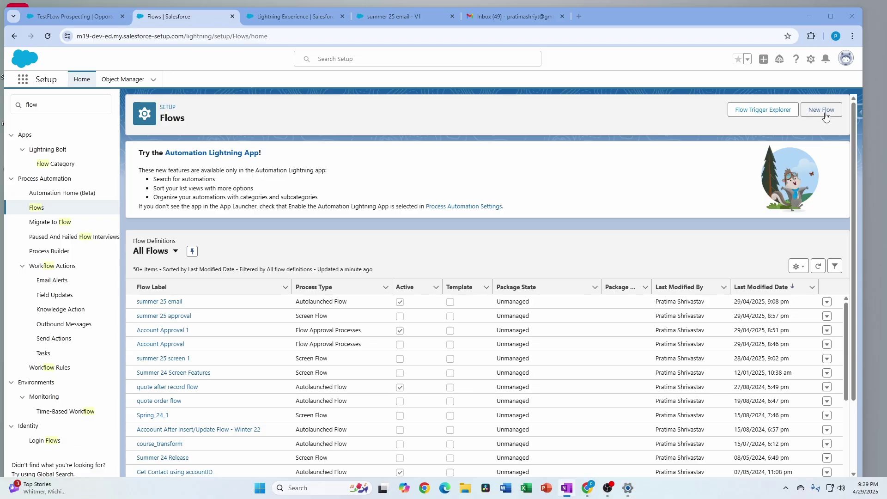
# Create a record-triggered flow on the Opportunity object that runs when a record is updated.
pyautogui.click(822, 110)
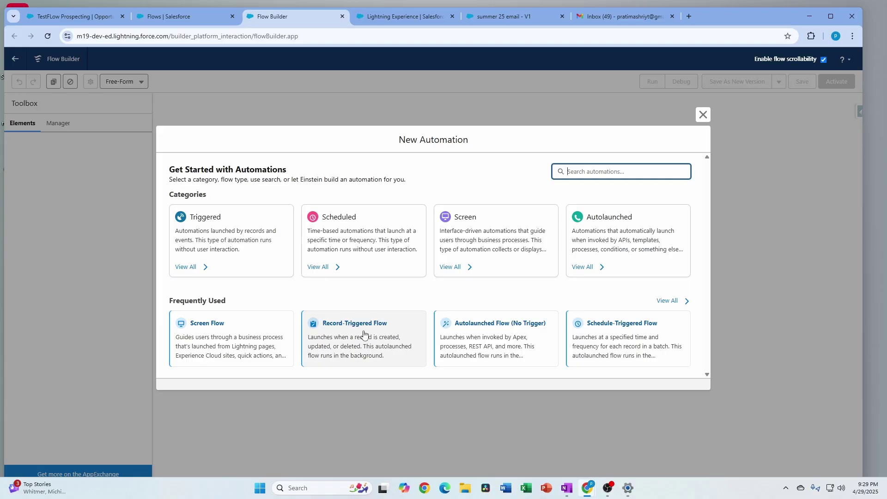
pyautogui.click(349, 333)
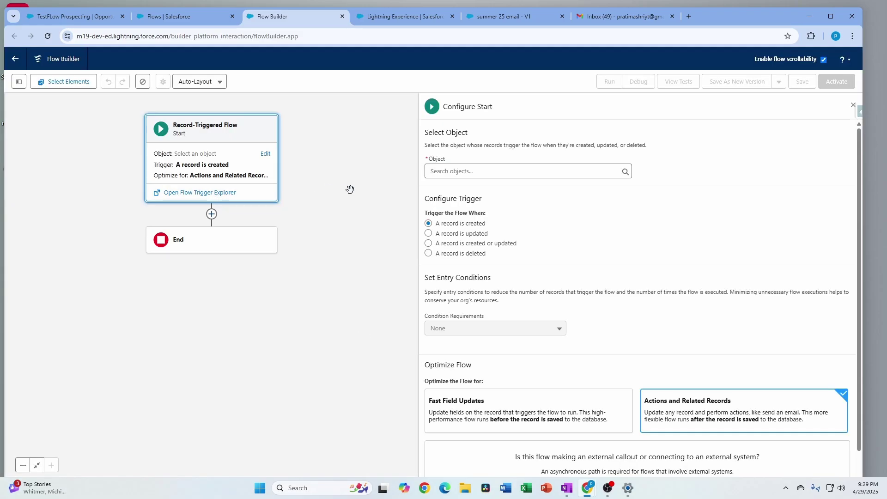
pyautogui.click(458, 171)
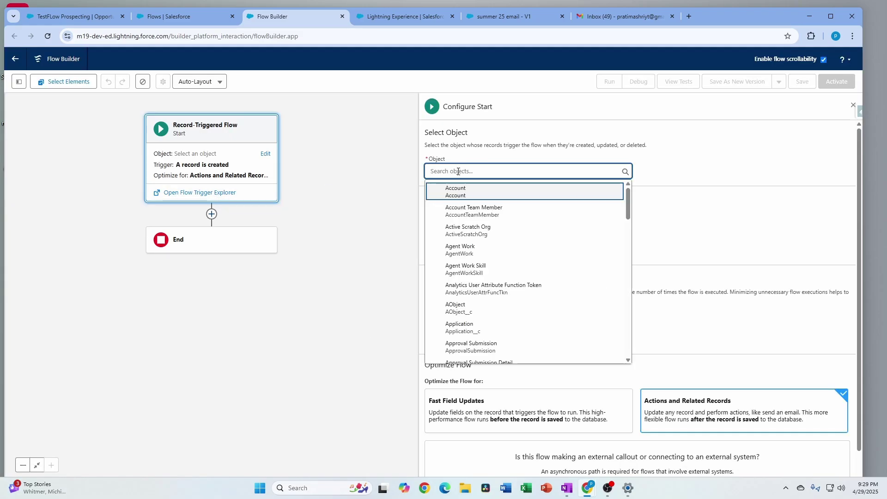
pyautogui.write('opp')
pyautogui.click(464, 192)
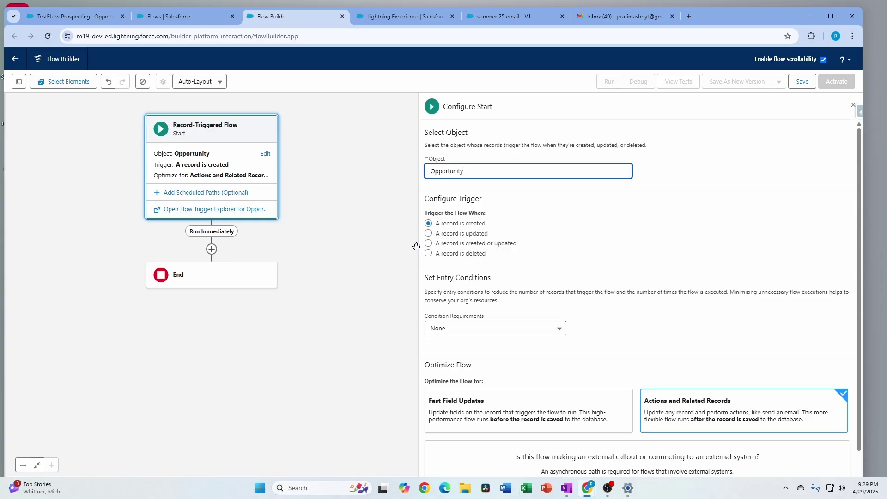
pyautogui.click(437, 234)
# Require all entry conditions to be met (AND) and add the condition Closed Equals True.
pyautogui.scroll(-2, 795, 391)
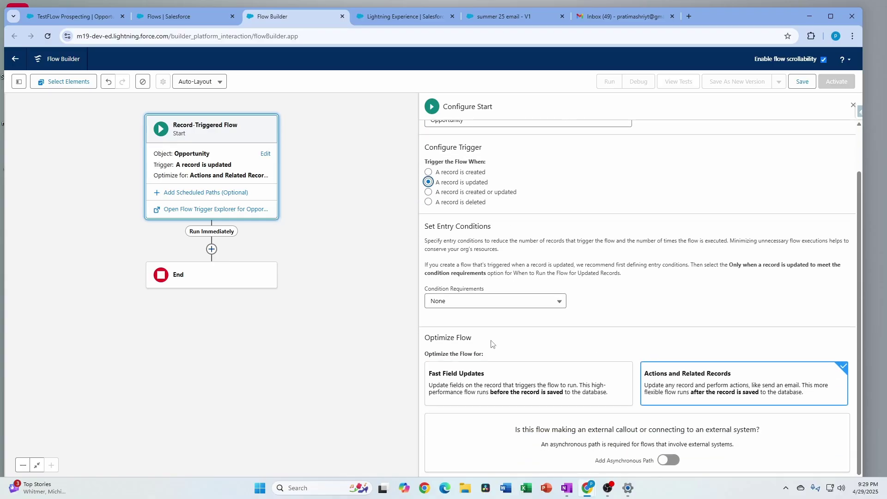
pyautogui.click(487, 303)
pyautogui.click(478, 335)
pyautogui.click(479, 340)
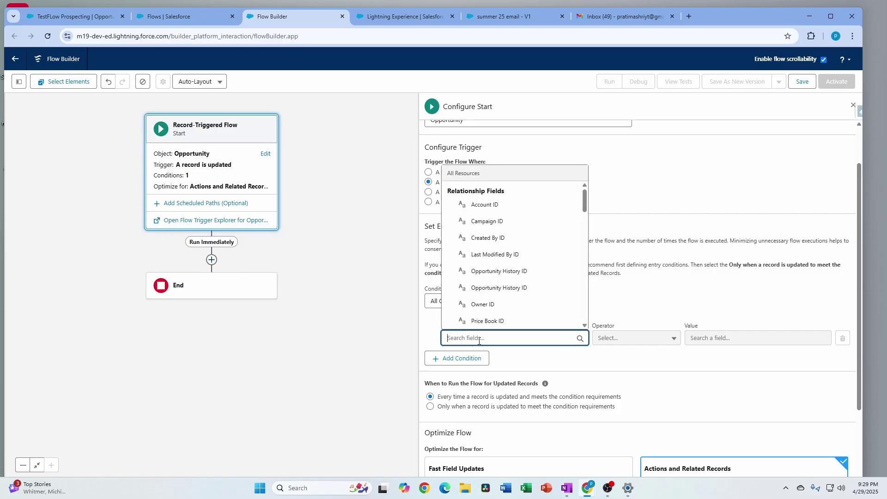
pyautogui.write('clo')
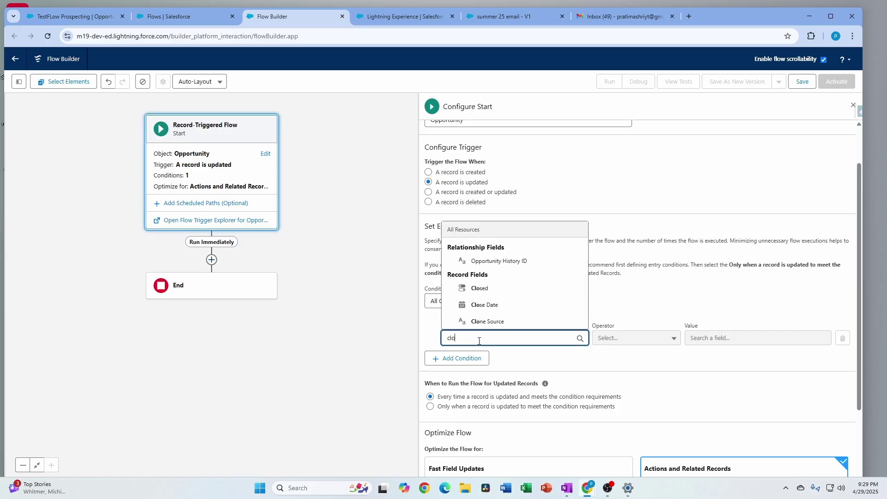
pyautogui.click(480, 288)
pyautogui.click(705, 334)
pyautogui.click(722, 326)
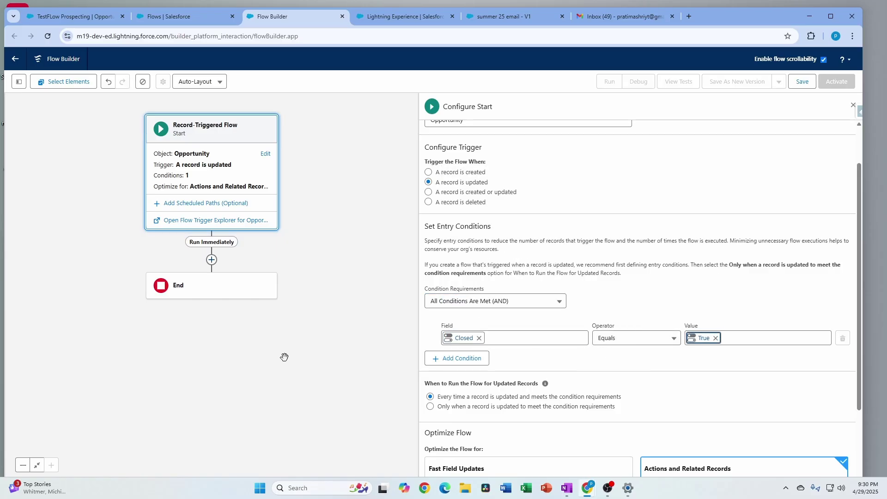
pyautogui.scroll(1, 577, 332)
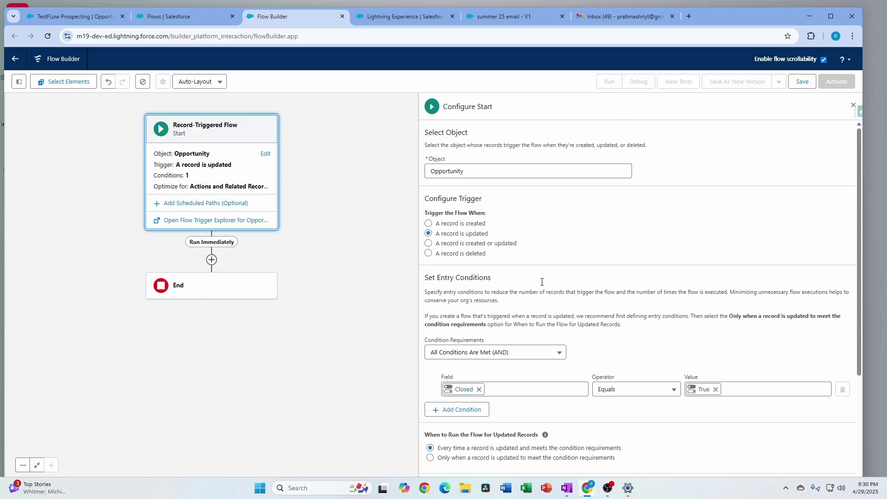
pyautogui.scroll(-3, 542, 284)
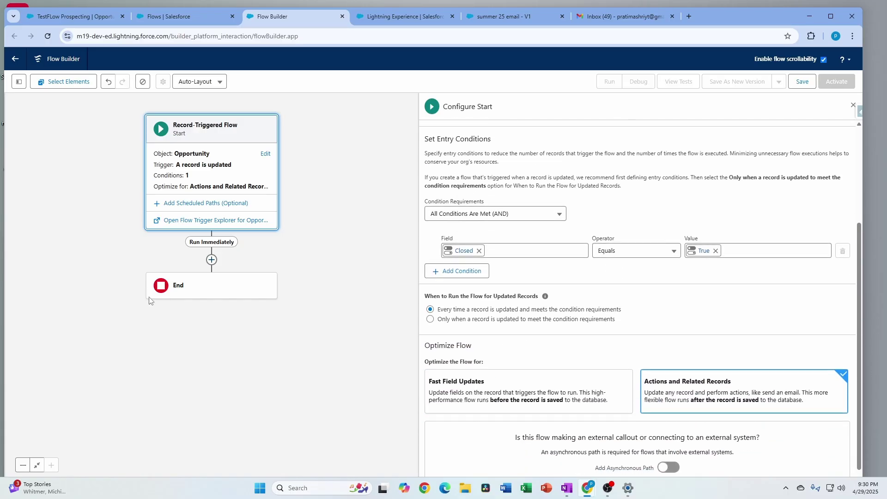
# Add a Get Records element labelled "get opp contact roles" after the start, using the Opportunity Contact Role object.
pyautogui.click(211, 260)
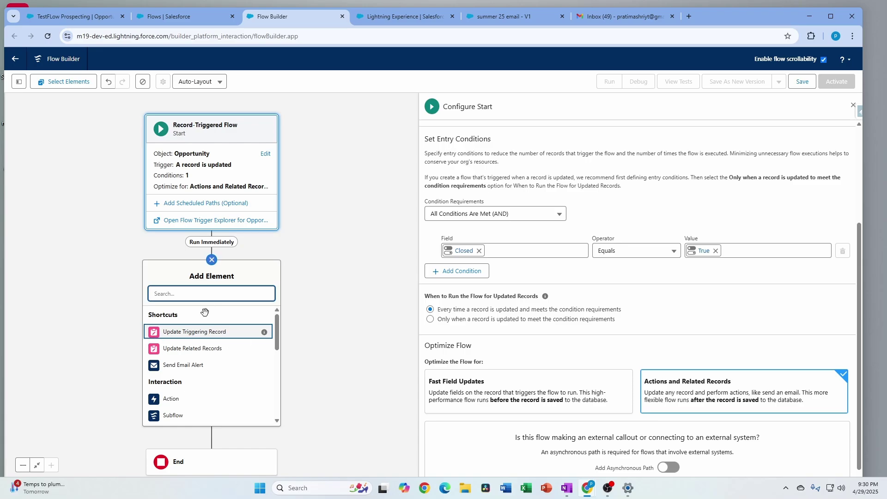
pyautogui.write('ge')
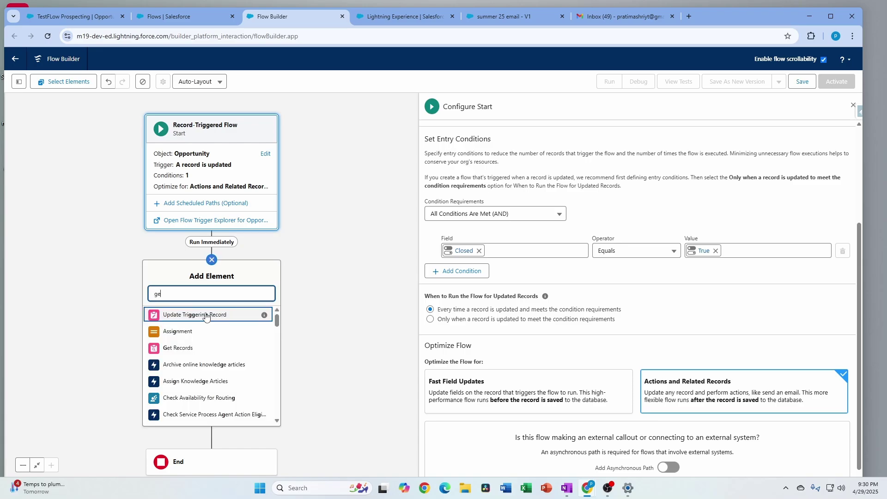
pyautogui.click(198, 331)
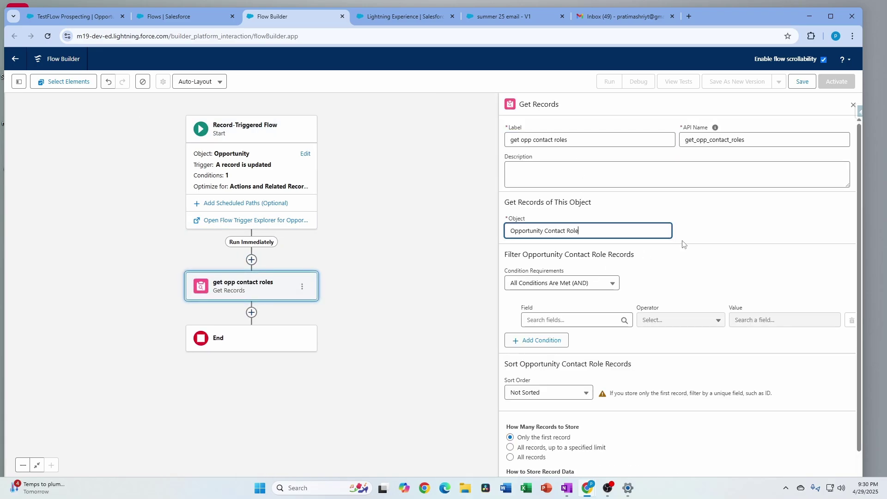
# Filter the contact roles where Opportunity ID equals the triggering opportunity's Opportunity ID, and store all records.
pyautogui.click(573, 321)
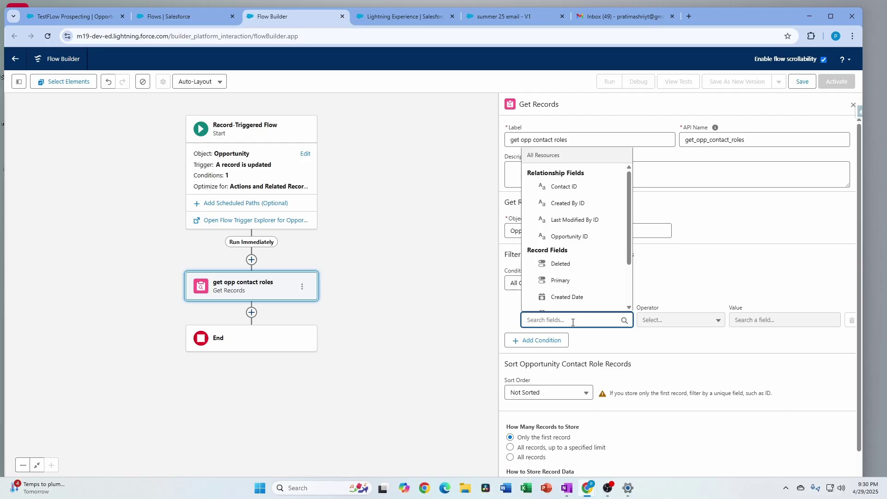
pyautogui.write('opp')
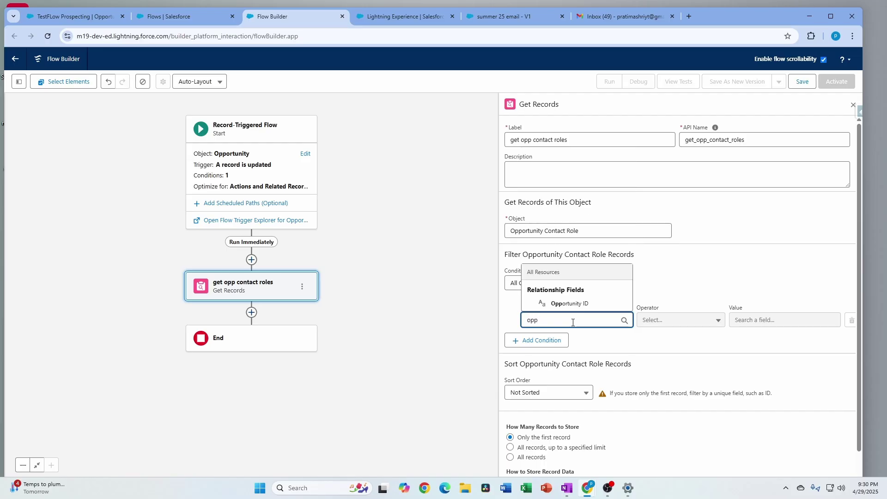
pyautogui.click(569, 304)
pyautogui.click(743, 320)
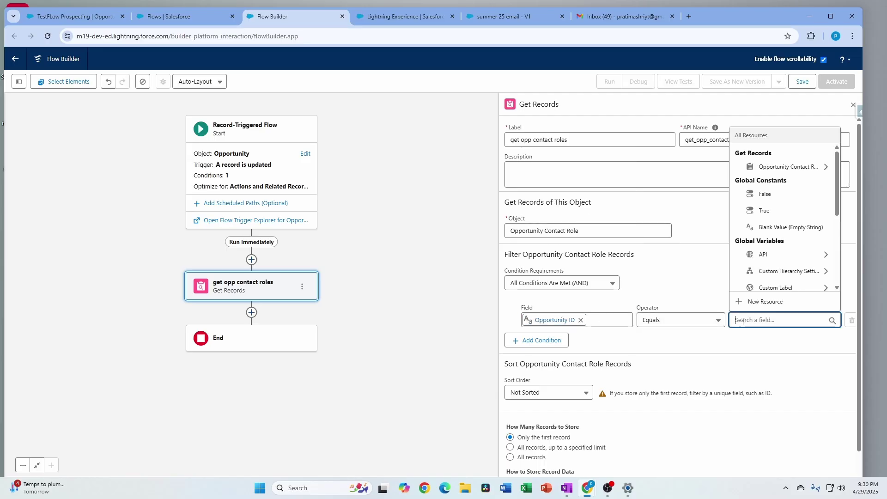
pyautogui.click(814, 210)
pyautogui.click(510, 457)
pyautogui.scroll(-1, 713, 427)
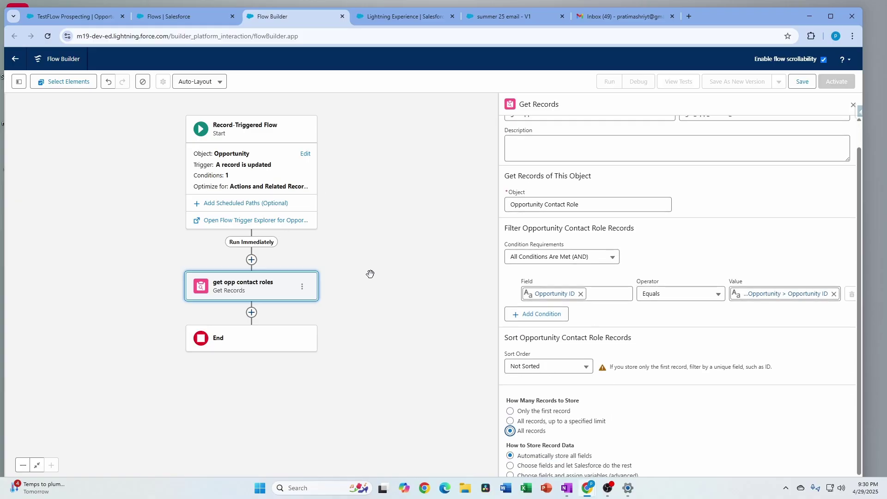
# Add a Transform element labelled "contactids" after the get opp contact roles element.
pyautogui.click(251, 313)
pyautogui.write('tran')
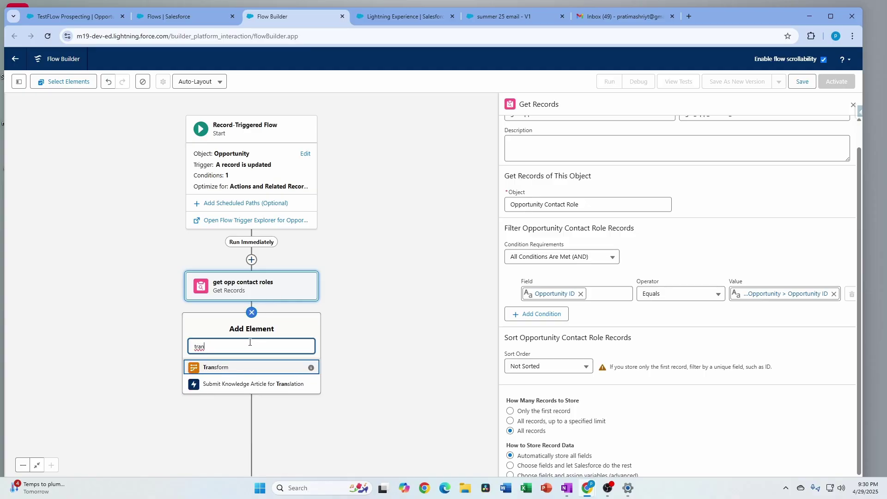
pyautogui.click(246, 368)
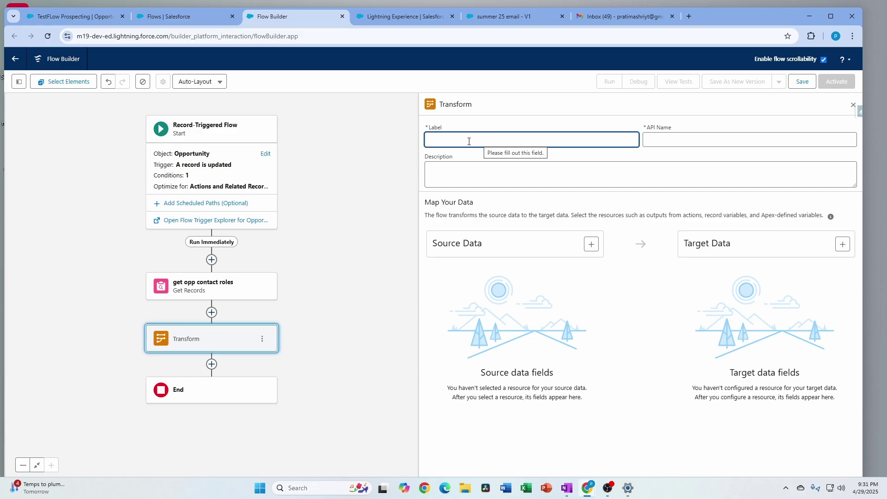
pyautogui.write('contactids')
pyautogui.press('Tab')
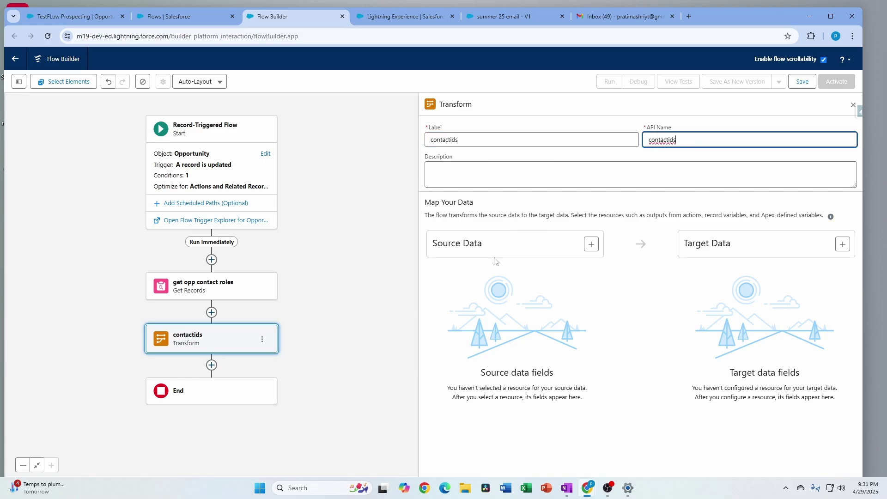
# Set the get opp contact roles collection as the source data of the contactids Transform.
pyautogui.click(591, 244)
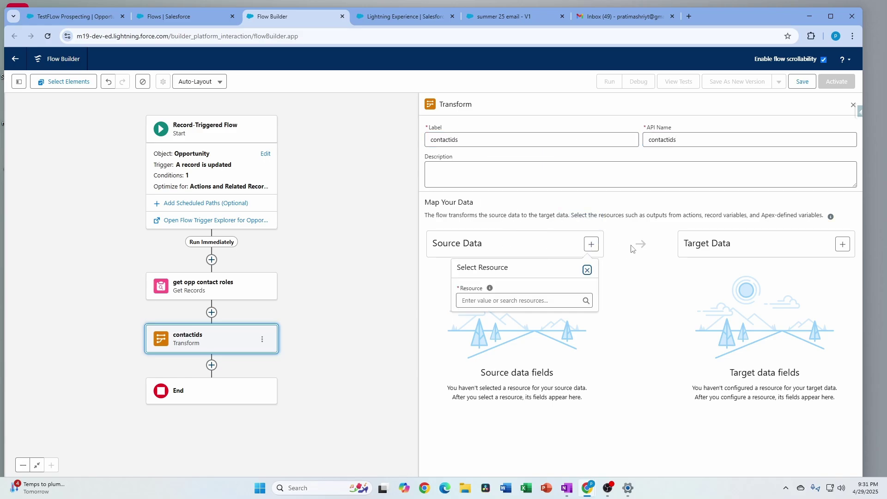
pyautogui.click(504, 300)
pyautogui.click(504, 333)
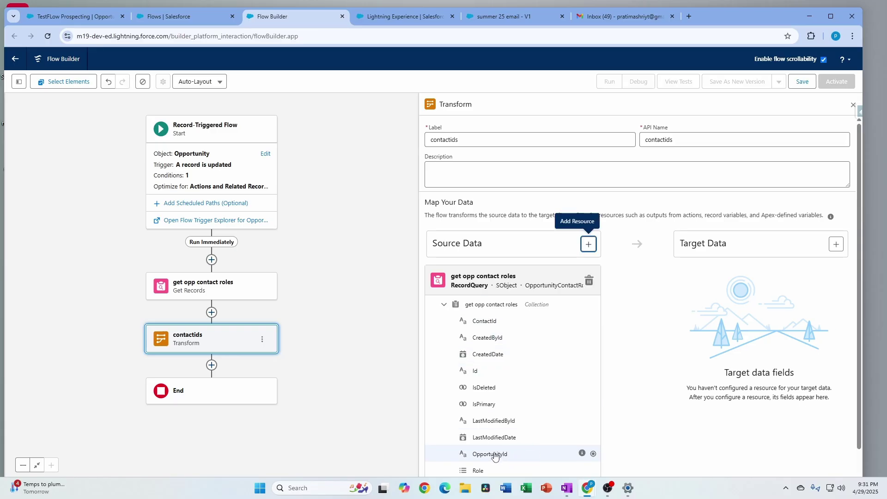
# Create a Text target that allows multiple values in the Transform and map the source ContactId field to it.
pyautogui.scroll(-1, 494, 452)
pyautogui.scroll(-1, 493, 451)
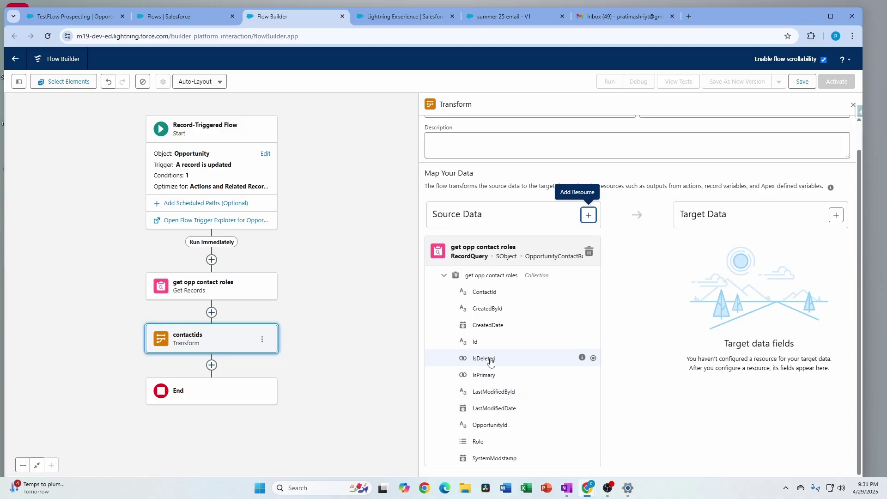
pyautogui.click(838, 216)
pyautogui.click(761, 274)
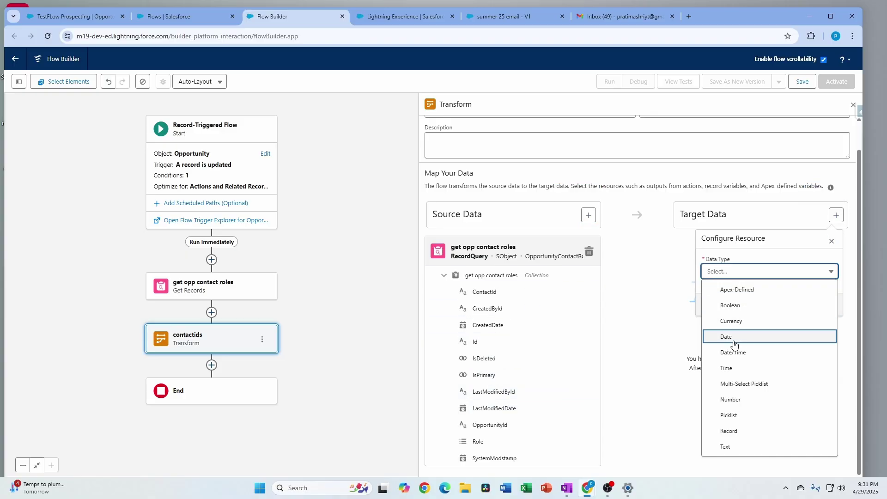
pyautogui.click(726, 446)
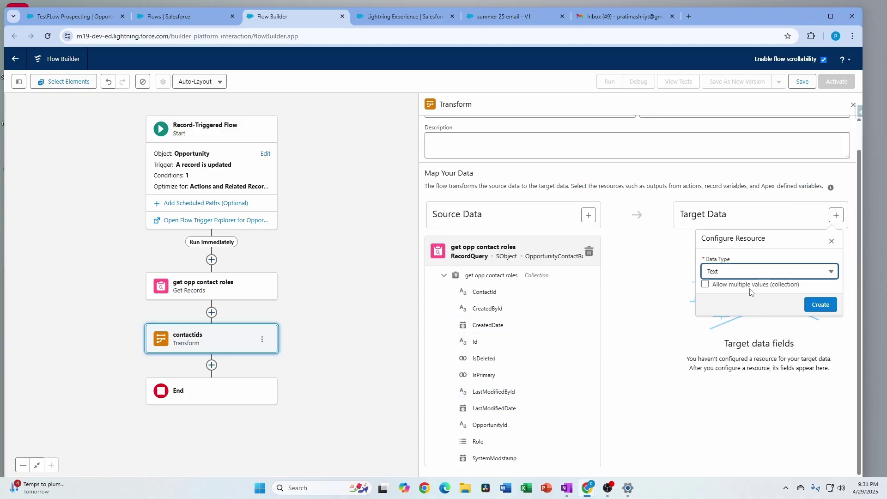
pyautogui.click(705, 284)
pyautogui.click(820, 305)
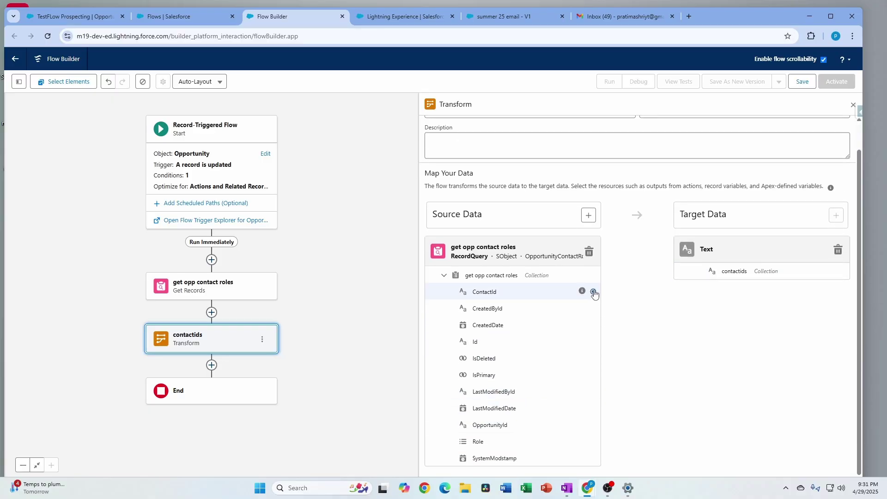
pyautogui.moveTo(594, 294); pyautogui.dragTo(682, 271)
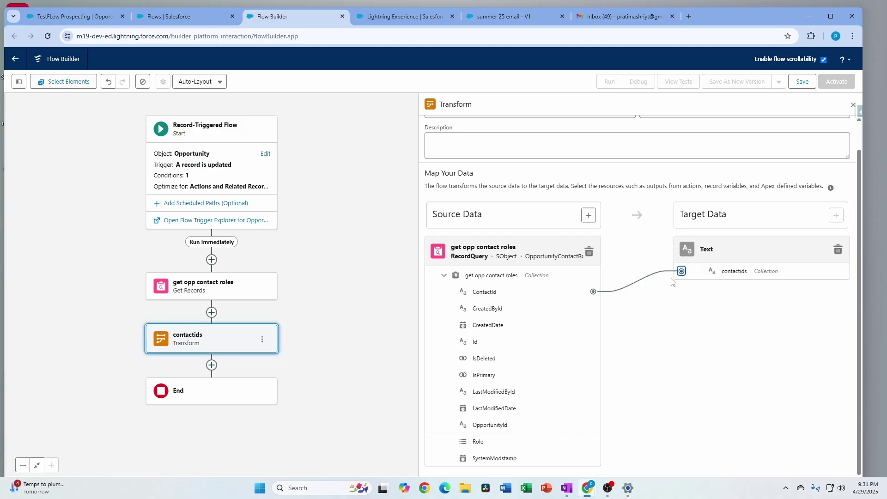
pyautogui.scroll(1, 601, 221)
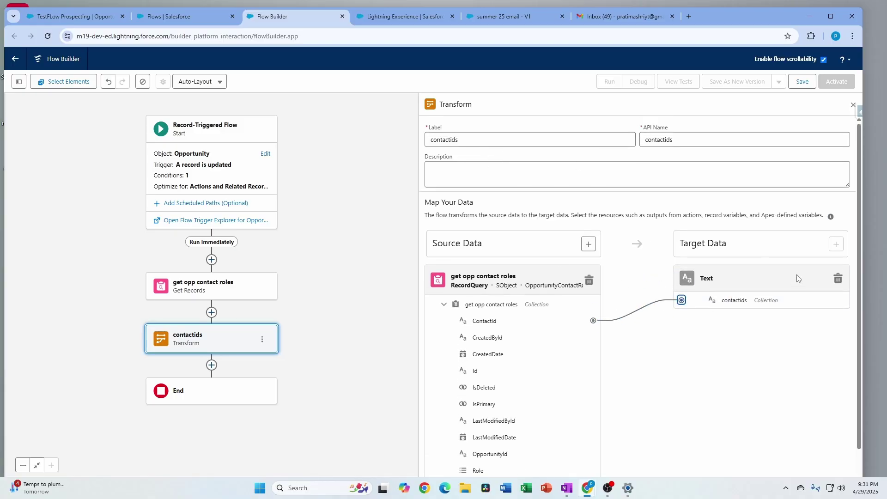
# Add a Get Records element labelled "get contacts" after the contactids Transform, using the Contact object.
pyautogui.click(212, 366)
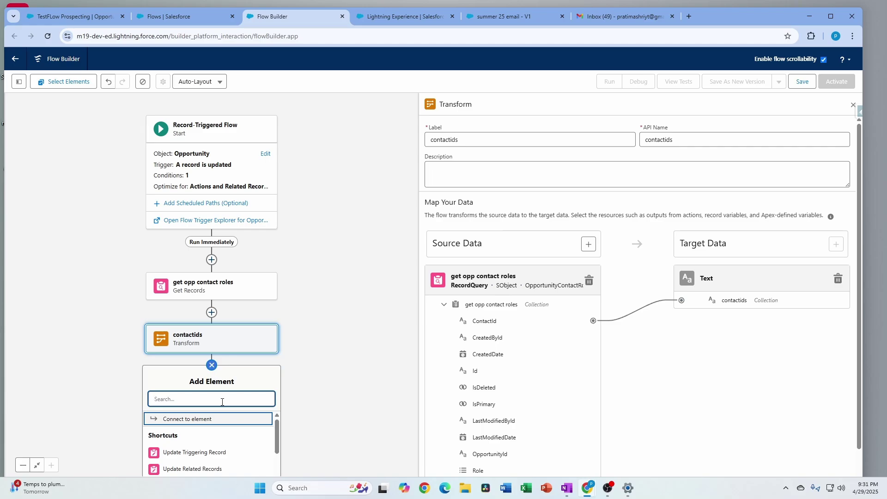
pyautogui.write('get')
pyautogui.click(178, 420)
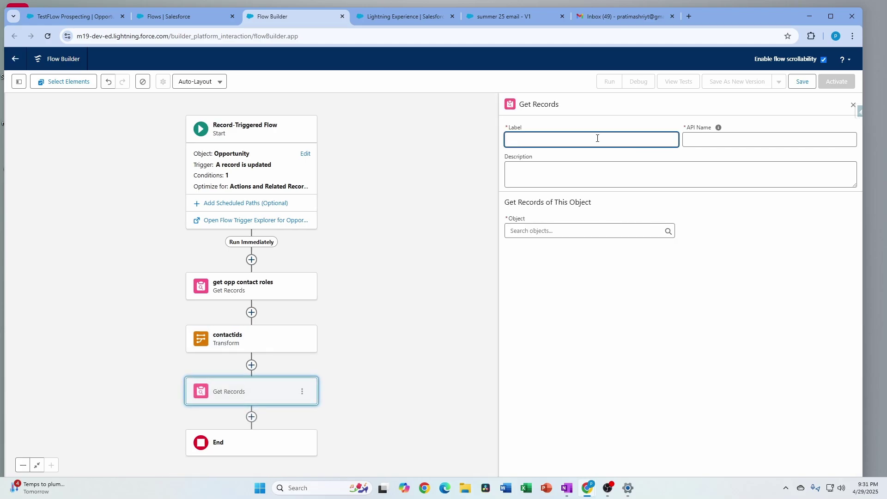
pyautogui.write('get contacts')
pyautogui.click(746, 140)
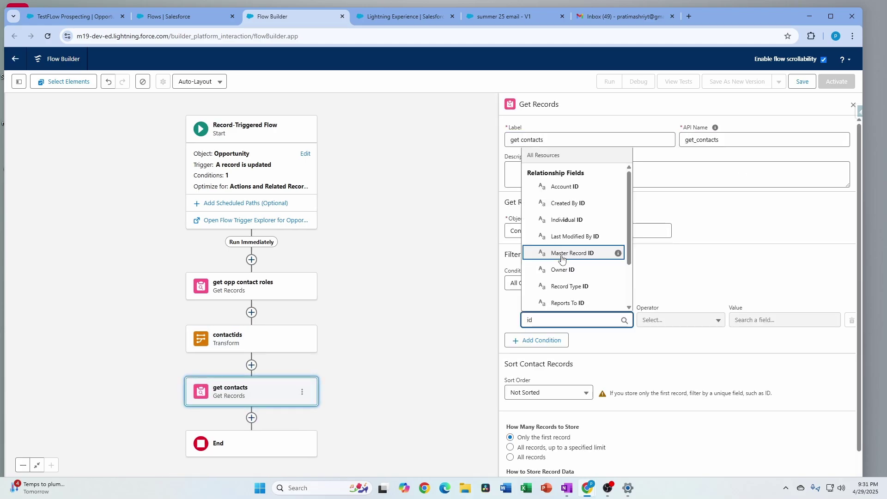
# Filter the contacts where Contact ID is In the contactids collection from the Transform.
pyautogui.scroll(-3, 578, 286)
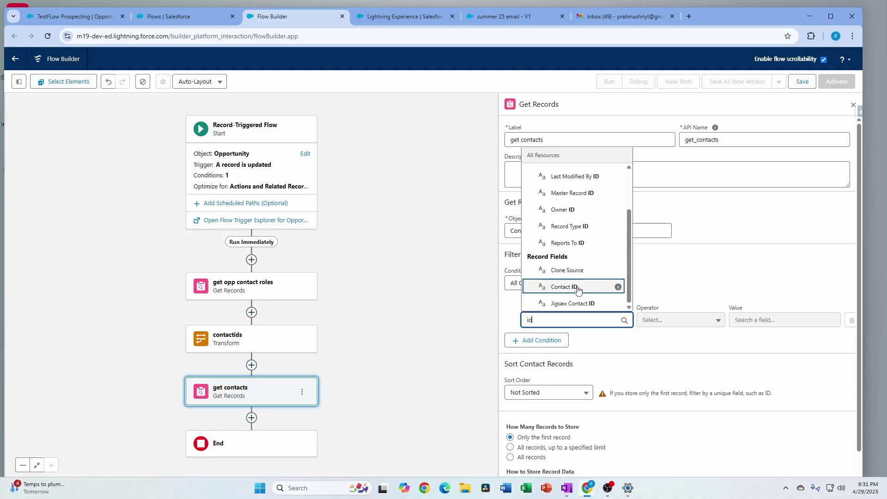
pyautogui.click(578, 288)
pyautogui.click(667, 319)
pyautogui.click(658, 286)
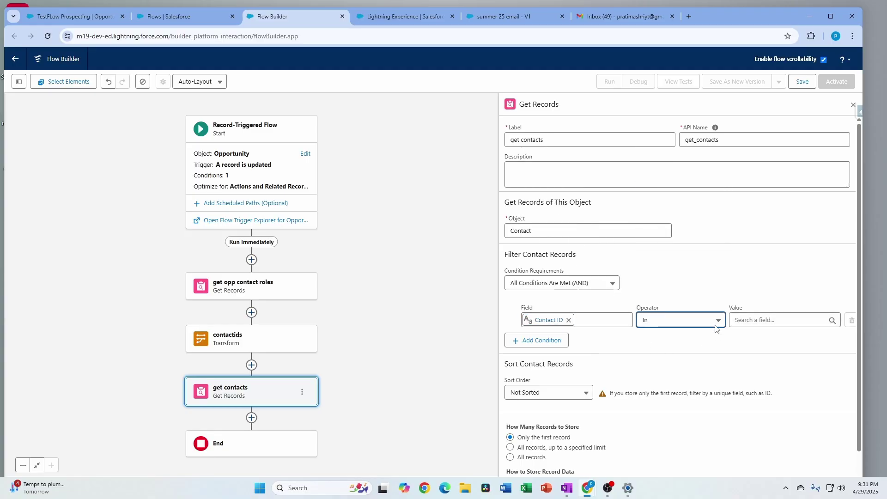
pyautogui.click(751, 319)
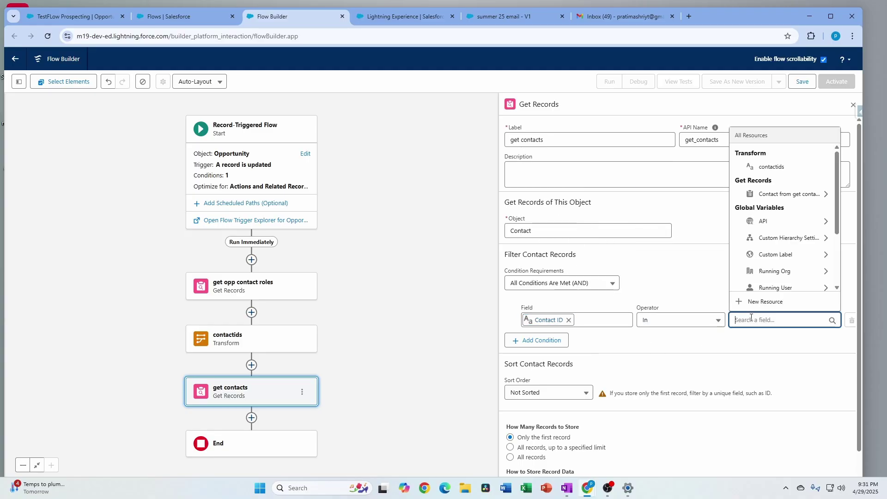
pyautogui.click(771, 166)
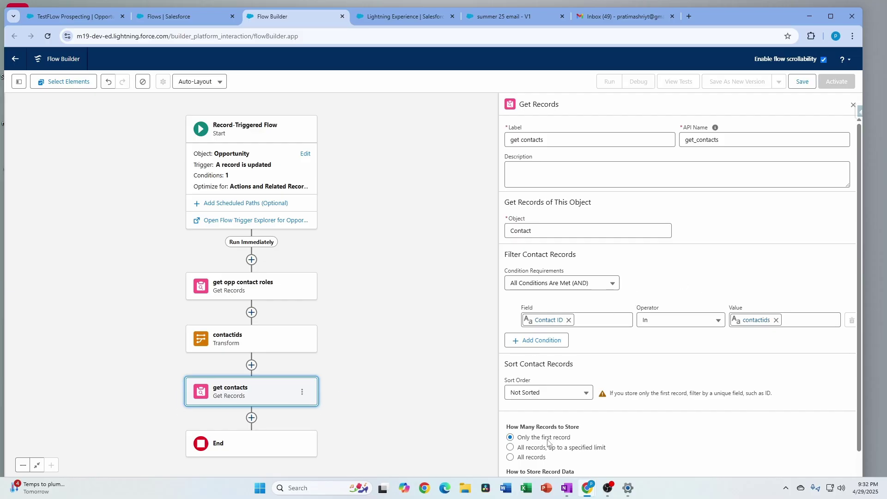
# Set get contacts to store all records and choose Email as the additional contact field to store.
pyautogui.scroll(-1, 548, 442)
pyautogui.click(510, 421)
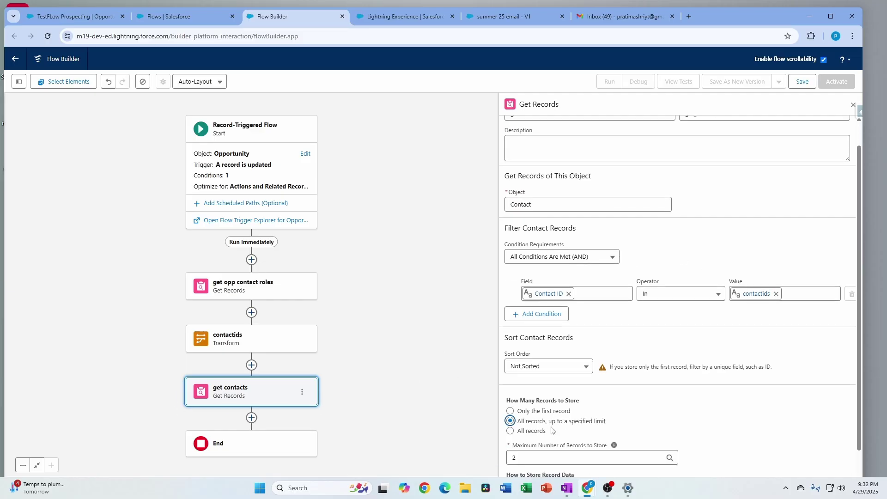
pyautogui.scroll(-1, 513, 434)
pyautogui.click(510, 401)
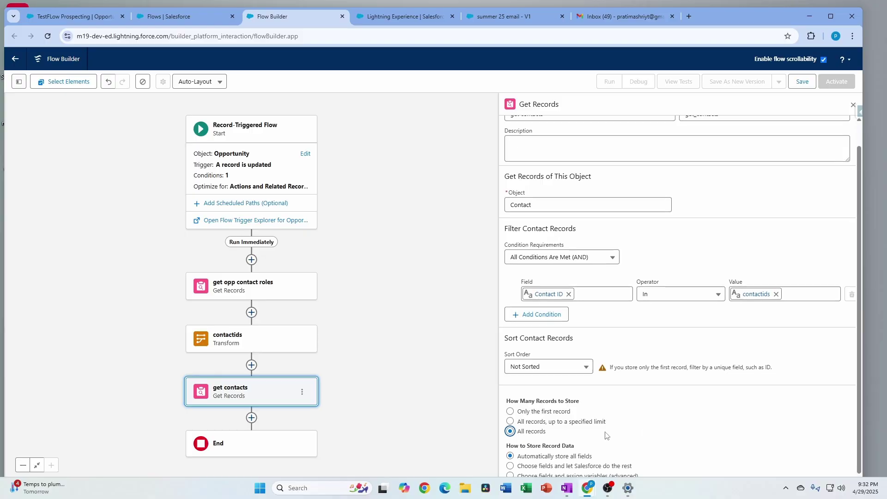
pyautogui.click(510, 466)
pyautogui.scroll(-3, 531, 449)
pyautogui.click(549, 450)
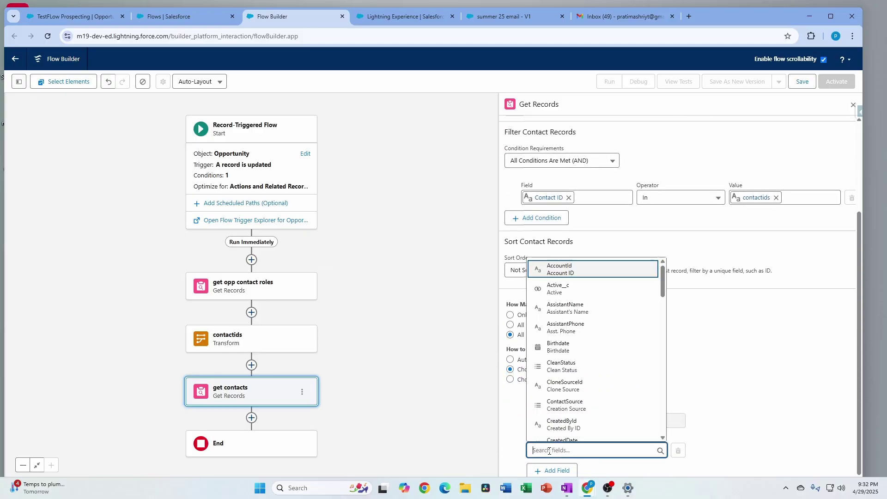
pyautogui.write('emai')
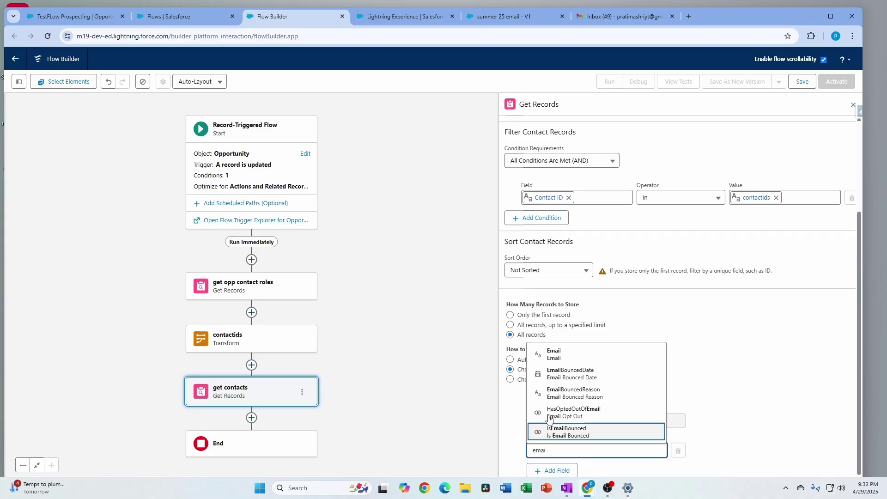
pyautogui.click(554, 354)
# Add a Transform labelled "contact emails" after get contacts, with the get contacts collection as its source data.
pyautogui.moveTo(398, 420); pyautogui.dragTo(386, 356)
pyautogui.click(240, 356)
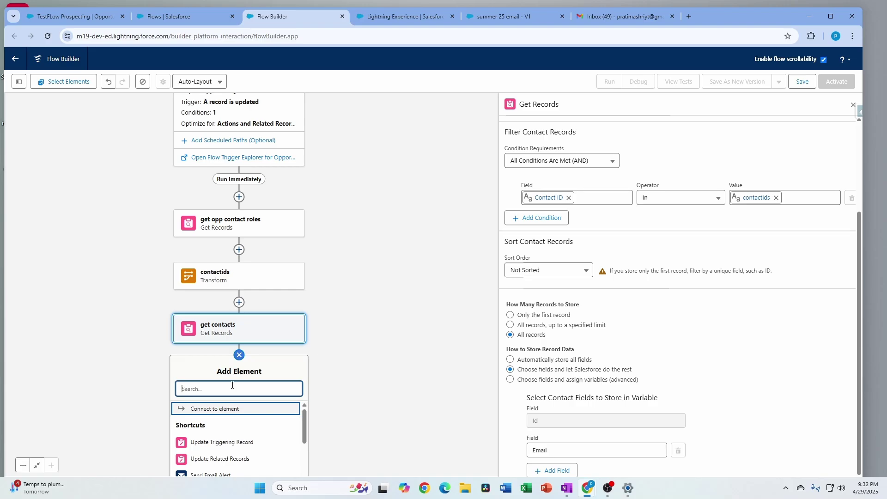
pyautogui.write('tran')
pyautogui.click(217, 411)
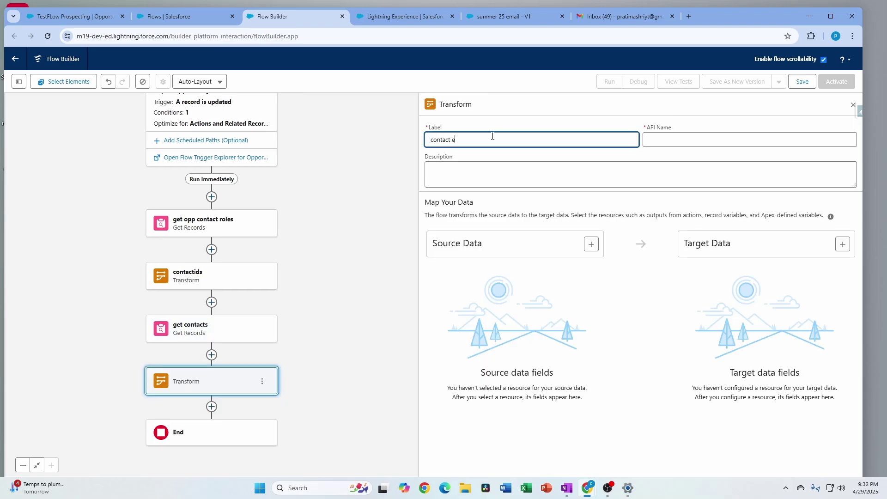
pyautogui.click(591, 244)
pyautogui.write('con')
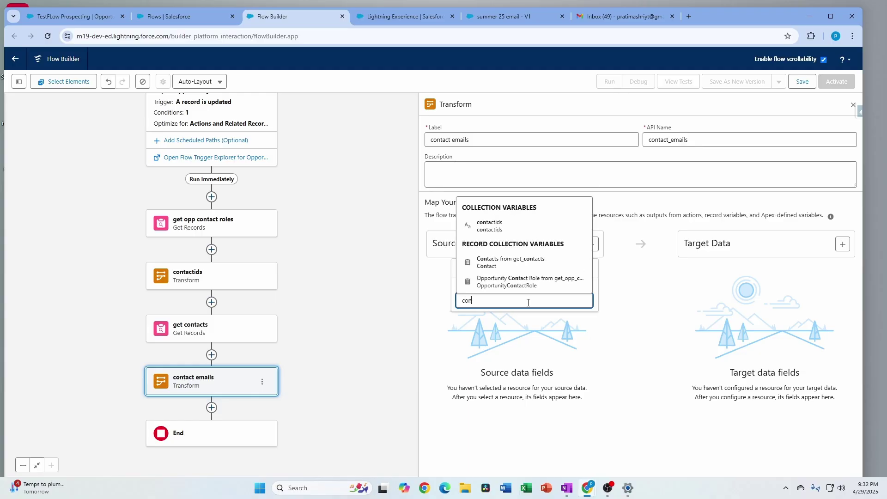
pyautogui.click(513, 262)
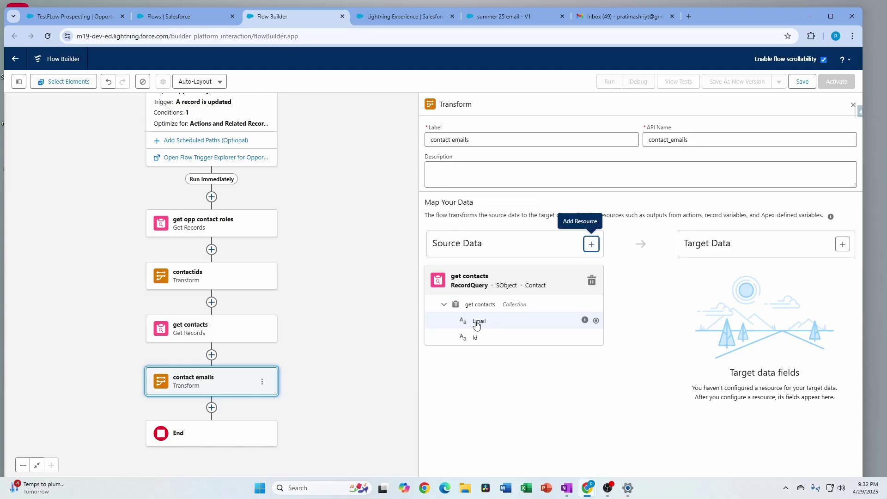
# Create a Text target that allows multiple values in the contact emails Transform and map the source Email field to it.
pyautogui.click(842, 244)
pyautogui.click(760, 302)
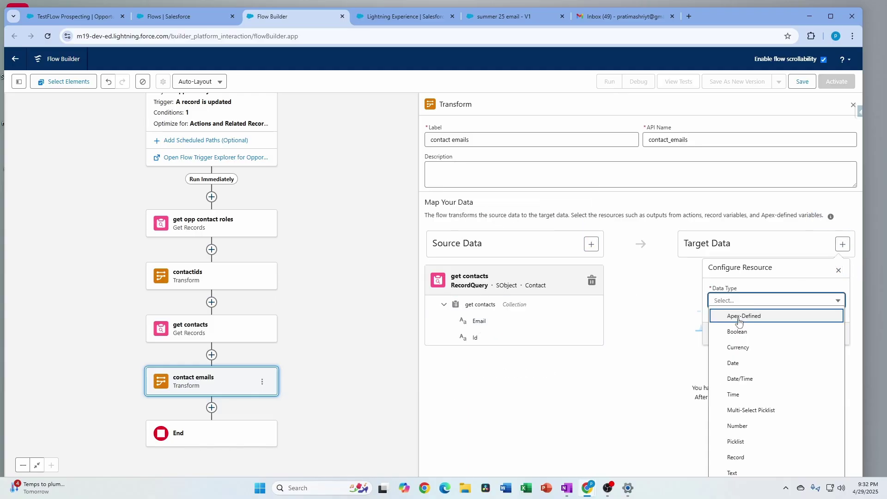
pyautogui.click(731, 471)
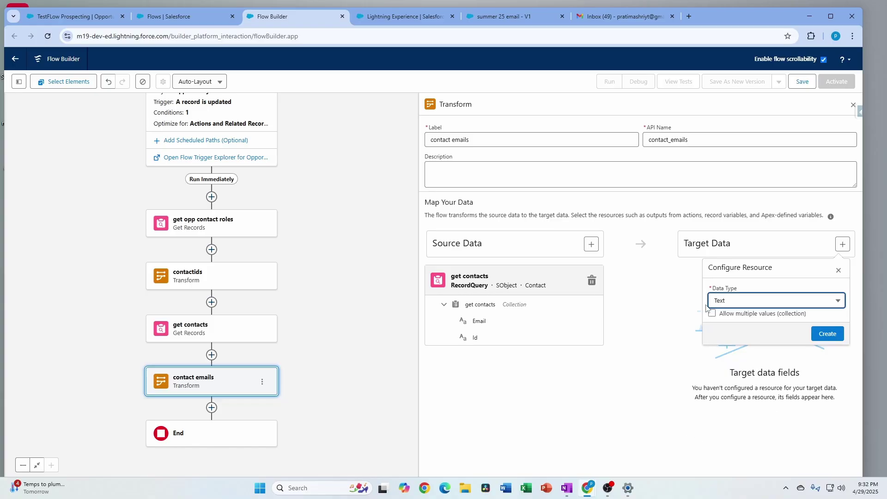
pyautogui.click(712, 314)
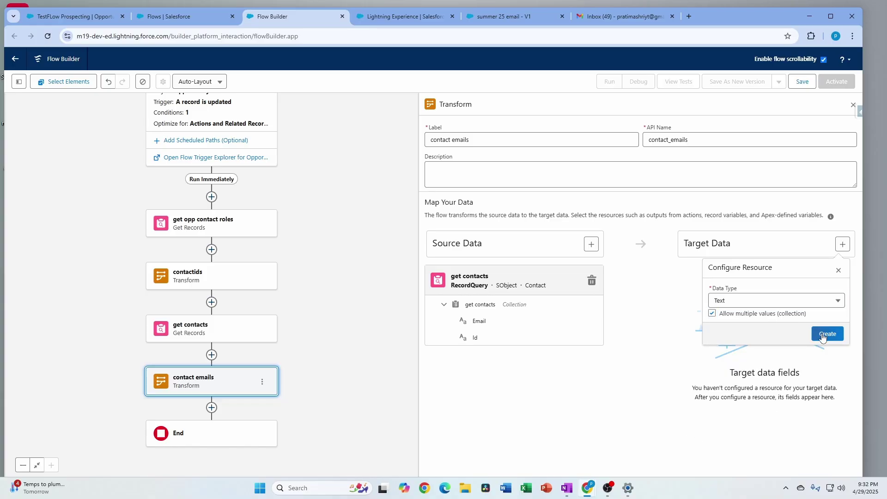
pyautogui.click(819, 335)
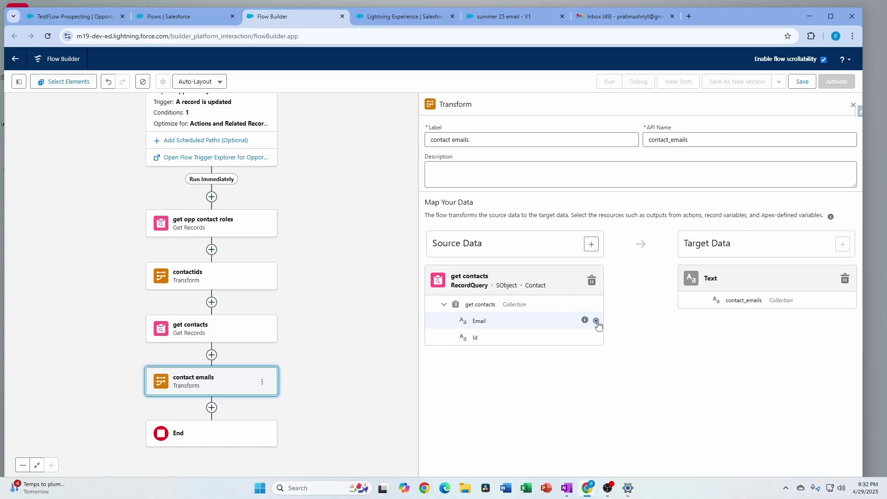
pyautogui.click(596, 321)
pyautogui.click(685, 300)
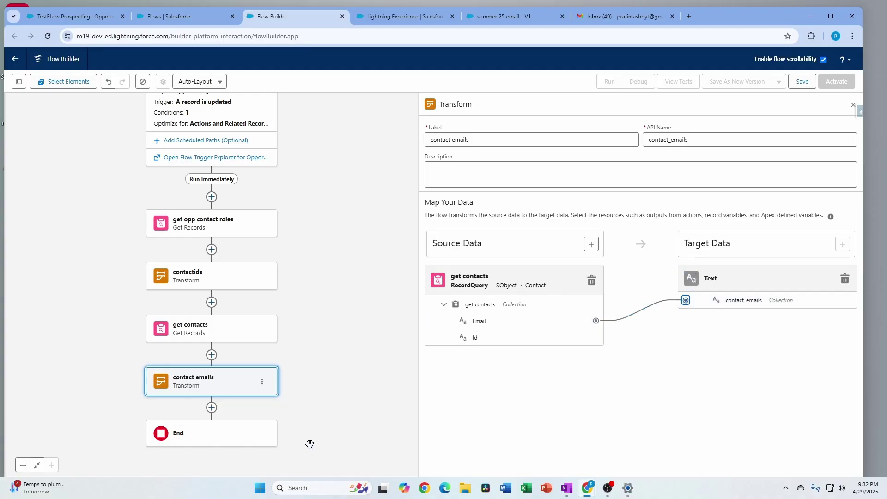
# Add a Get Records element labelled "get content doc link" after contact emails, using the Content Document Link object.
pyautogui.scroll(-1, 210, 409)
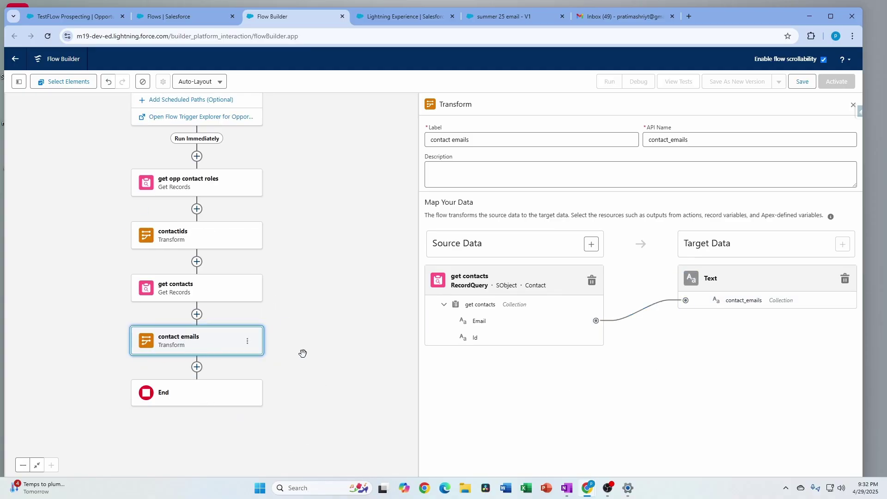
pyautogui.scroll(1, 239, 371)
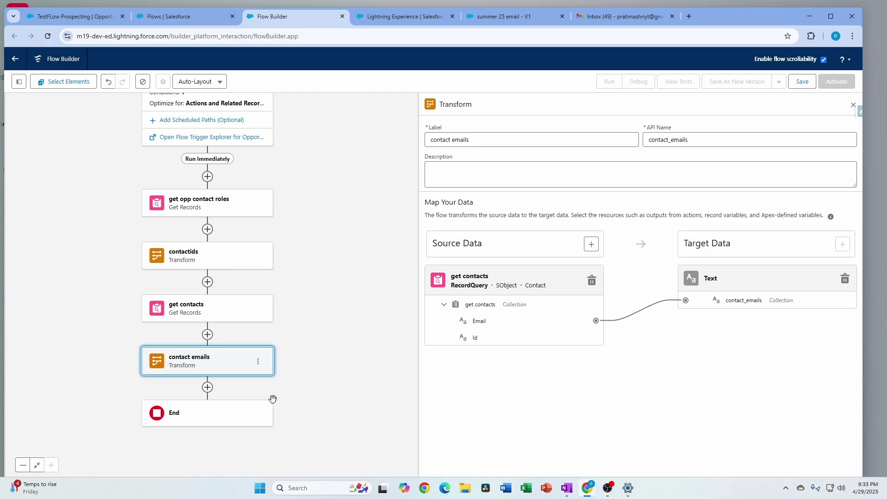
pyautogui.click(208, 388)
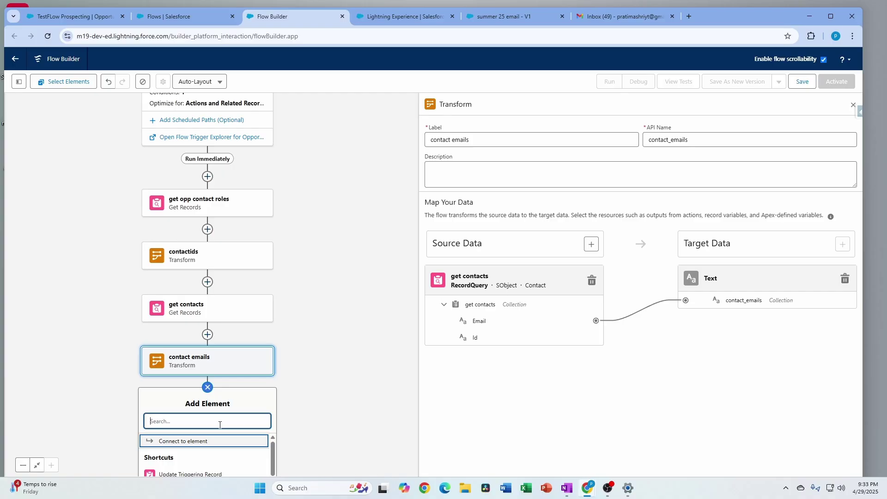
pyautogui.write('get')
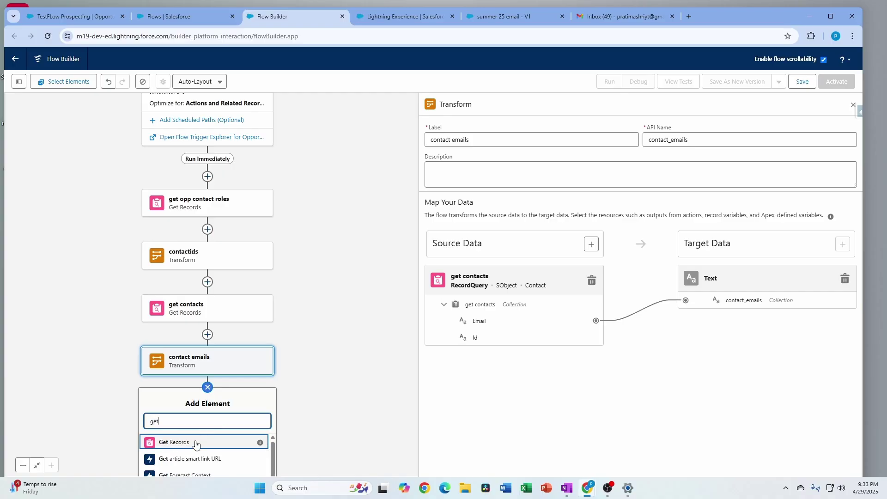
pyautogui.click(197, 442)
pyautogui.write('get content doc link')
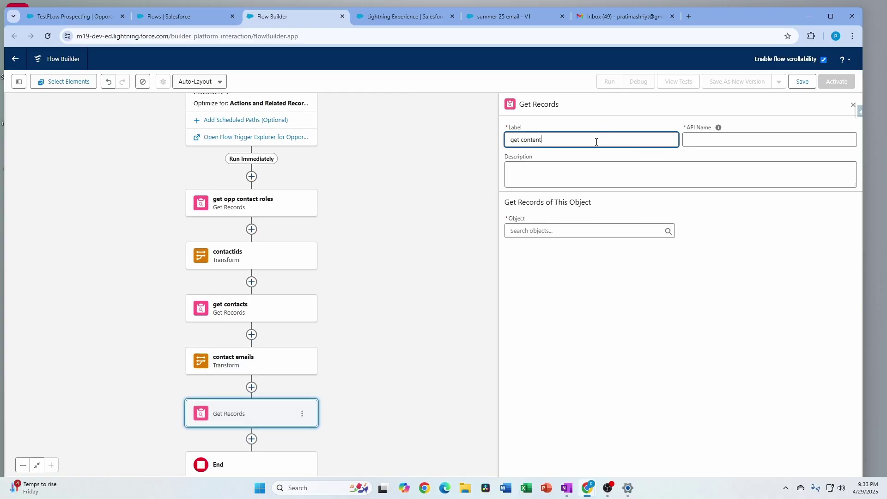
pyautogui.click(569, 233)
pyautogui.write('content do')
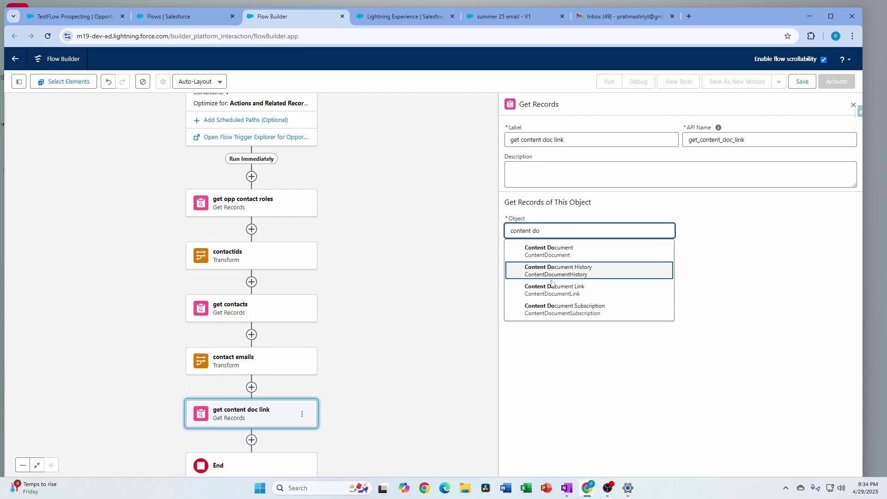
pyautogui.click(553, 287)
# Filter the content document links where Linked Entity ID Equals the triggering Opportunity's Opportunity ID, and store all records.
pyautogui.click(570, 323)
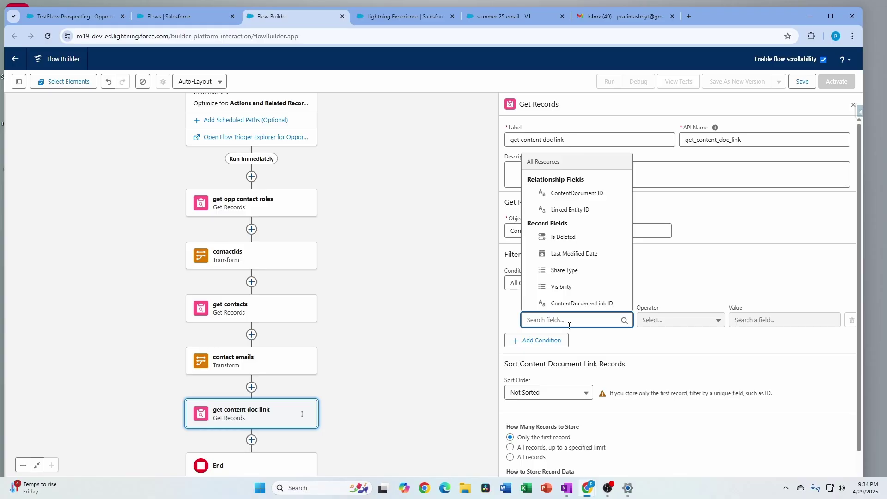
pyautogui.write('link')
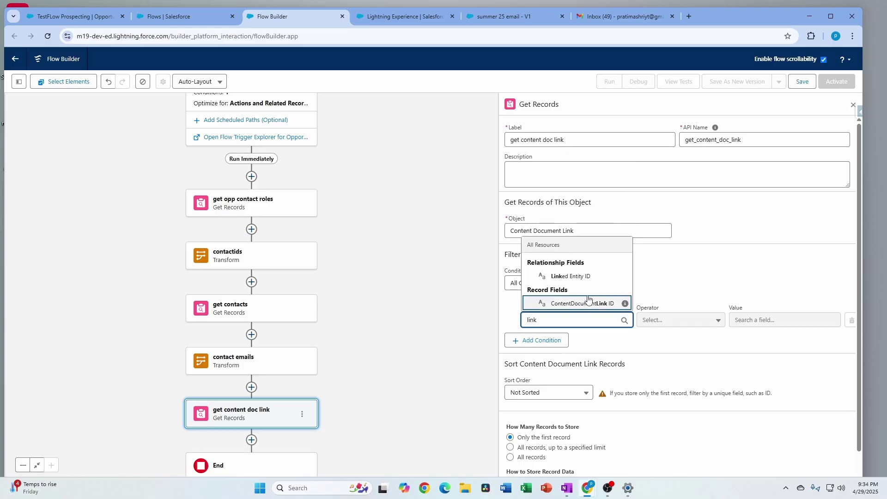
pyautogui.click(586, 275)
pyautogui.click(749, 319)
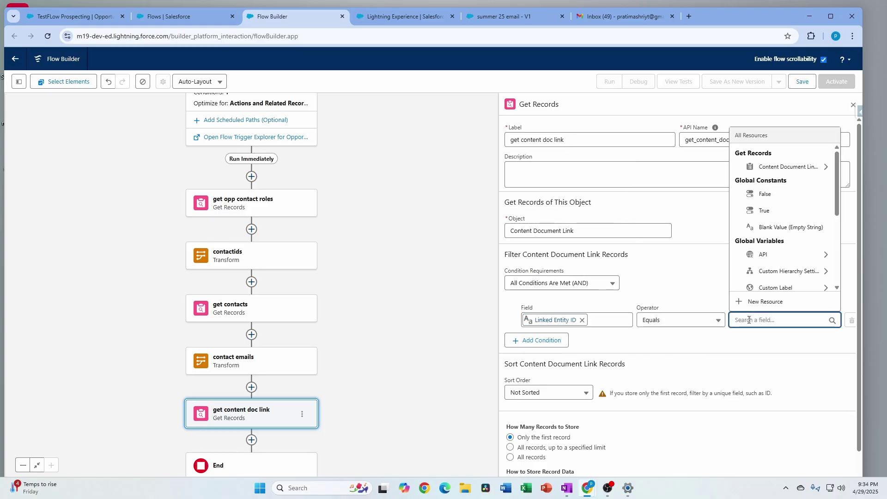
pyautogui.write('recs')
pyautogui.press('BackSpace')
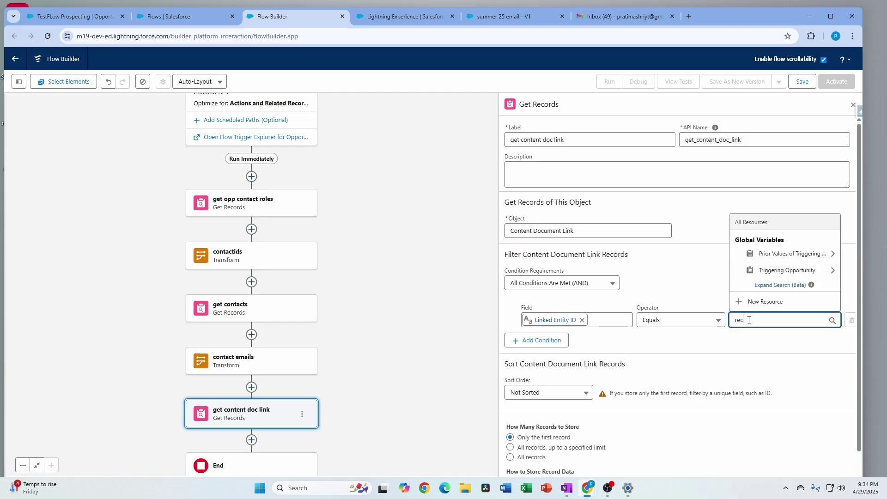
pyautogui.click(812, 270)
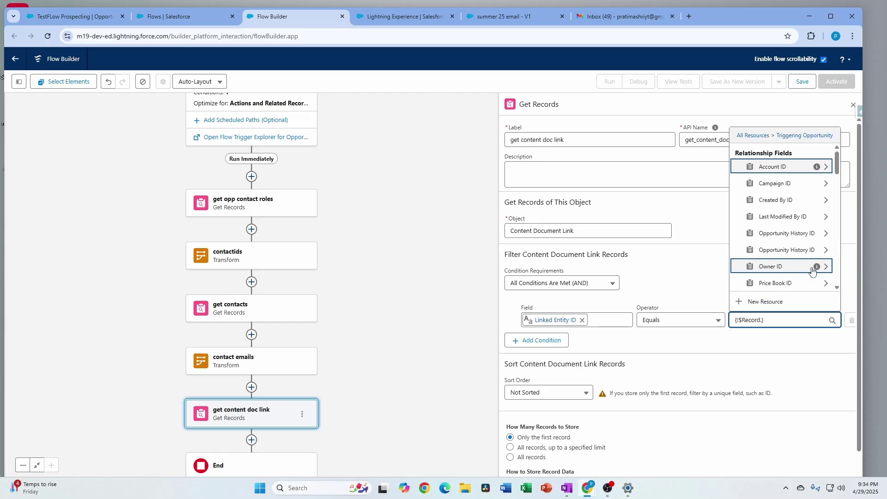
pyautogui.write('opp')
pyautogui.click(781, 283)
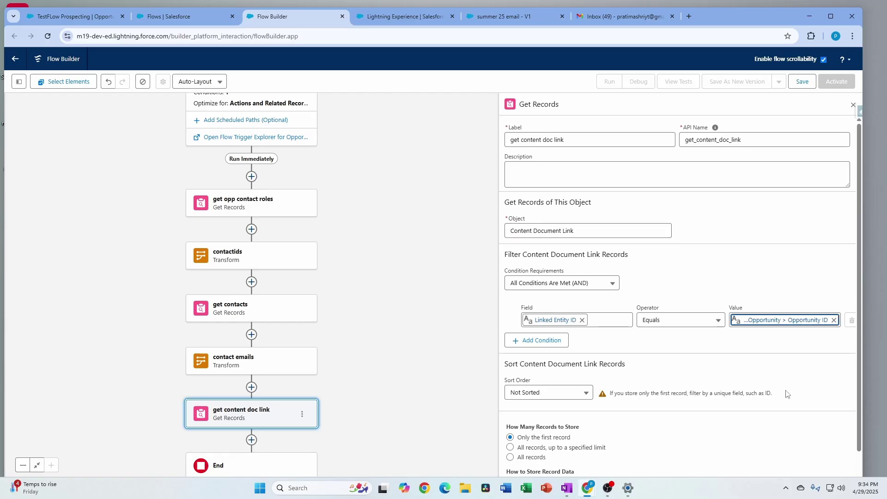
pyautogui.scroll(-1, 788, 393)
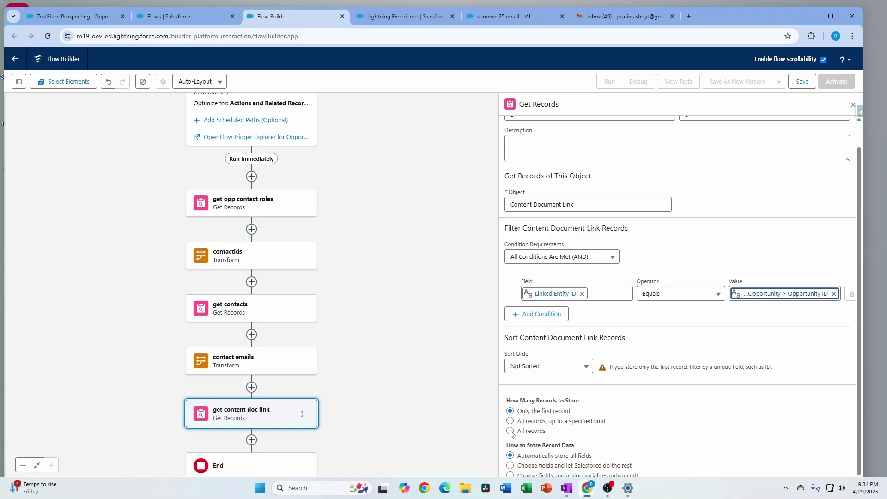
pyautogui.click(511, 432)
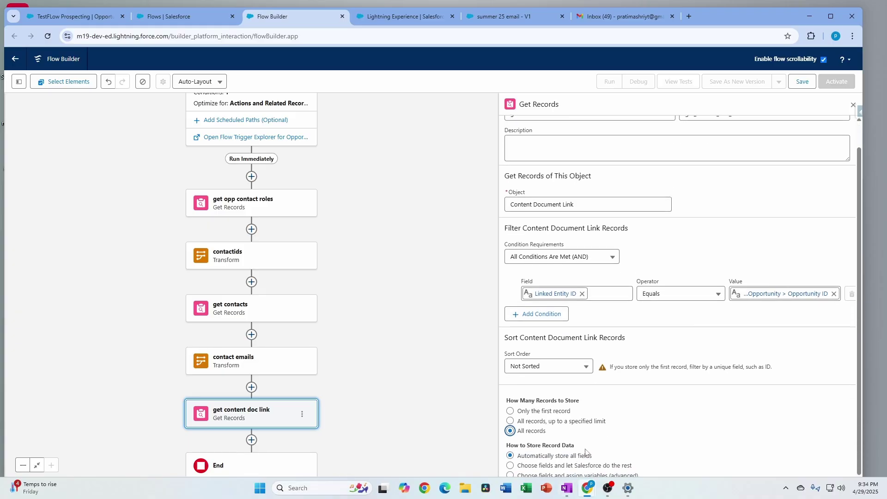
# Add a Transform element labelled "content document id" after get content doc link.
pyautogui.click(252, 440)
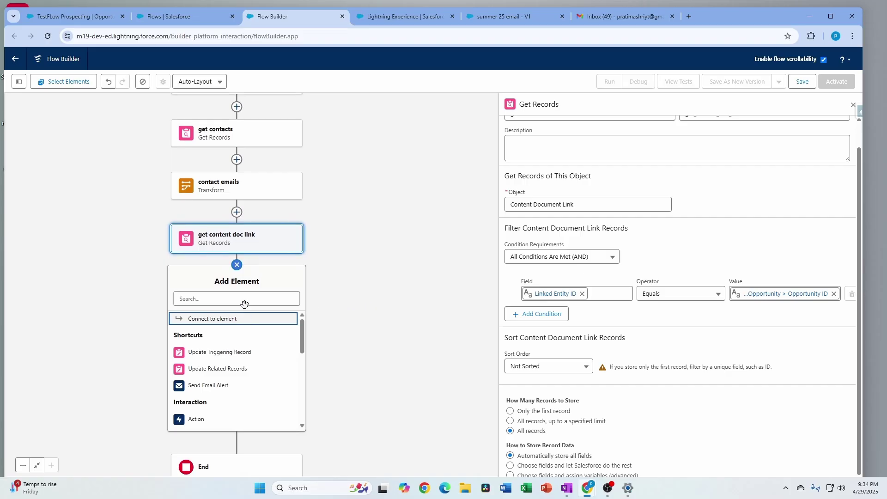
pyautogui.click(245, 303)
pyautogui.write('trans')
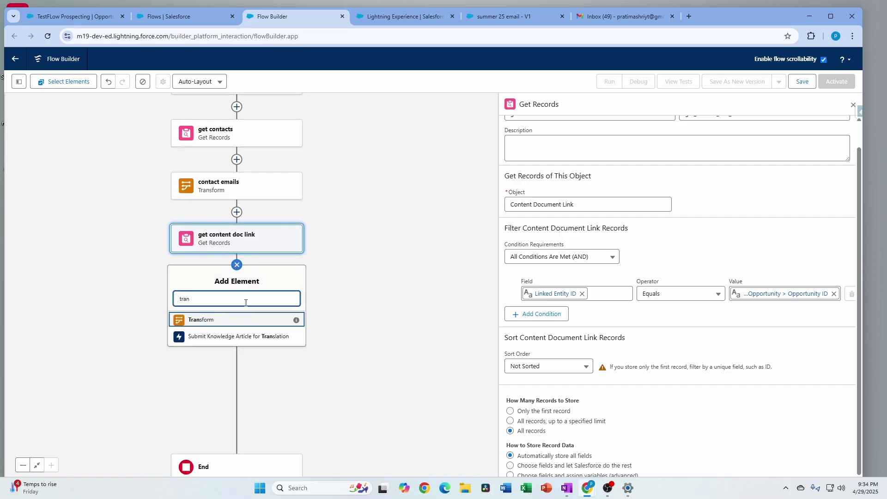
pyautogui.click(208, 318)
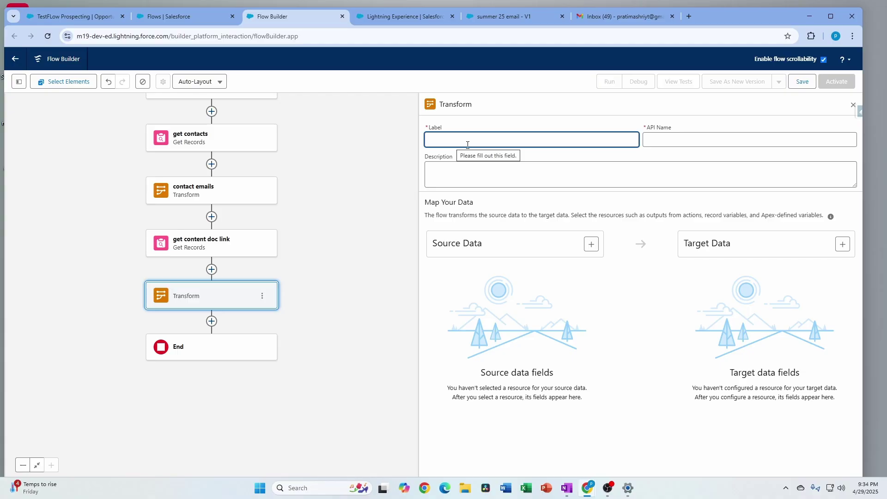
pyautogui.write('content document iud')
pyautogui.press('BackSpace')
pyautogui.press('BackSpace')
pyautogui.write('d')
# Set the get content doc link collection as the source data of the content document id Transform.
pyautogui.click(592, 244)
pyautogui.click(503, 300)
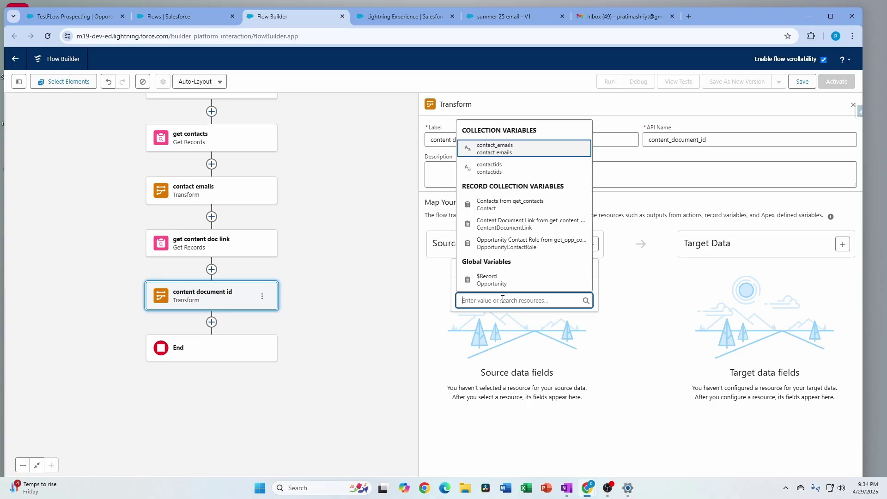
pyautogui.write('cont')
pyautogui.click(518, 239)
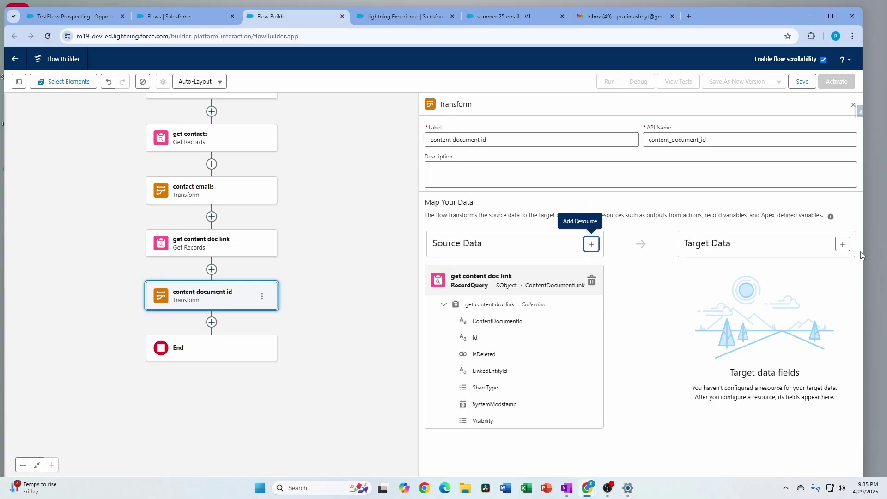
# Create a Text collection as the content document id Transform's target data and map ContentDocumentId to it.
pyautogui.click(850, 246)
pyautogui.click(762, 301)
pyautogui.click(742, 323)
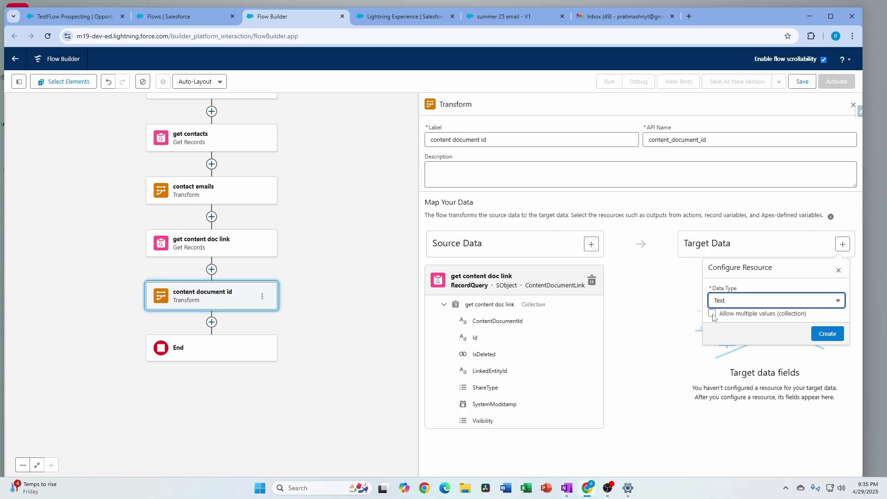
pyautogui.click(713, 313)
pyautogui.moveTo(549, 326)
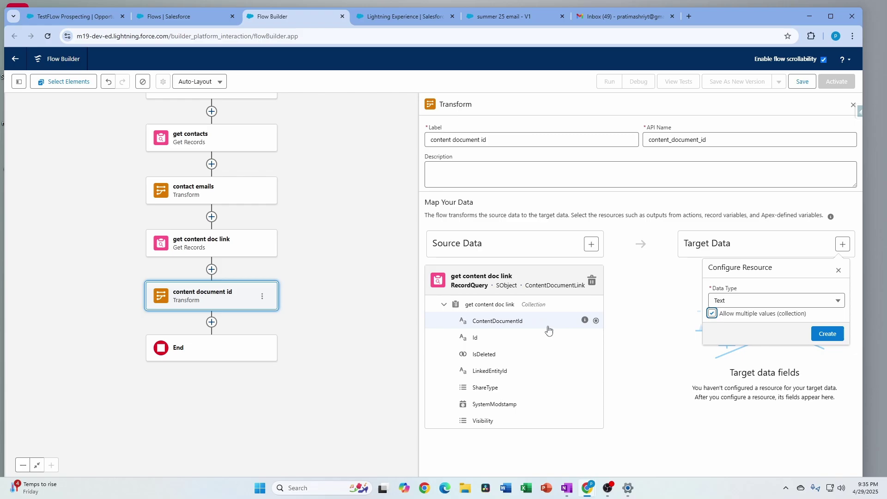
pyautogui.click(596, 322)
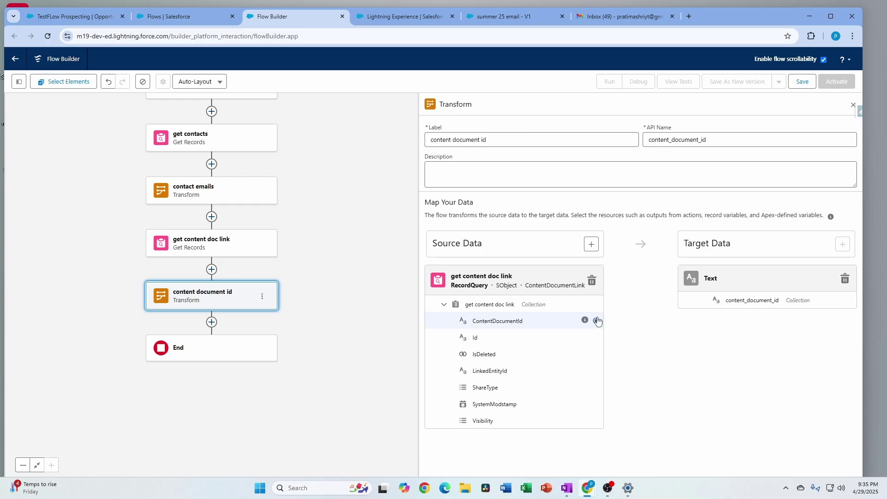
pyautogui.moveTo(596, 320); pyautogui.dragTo(686, 300)
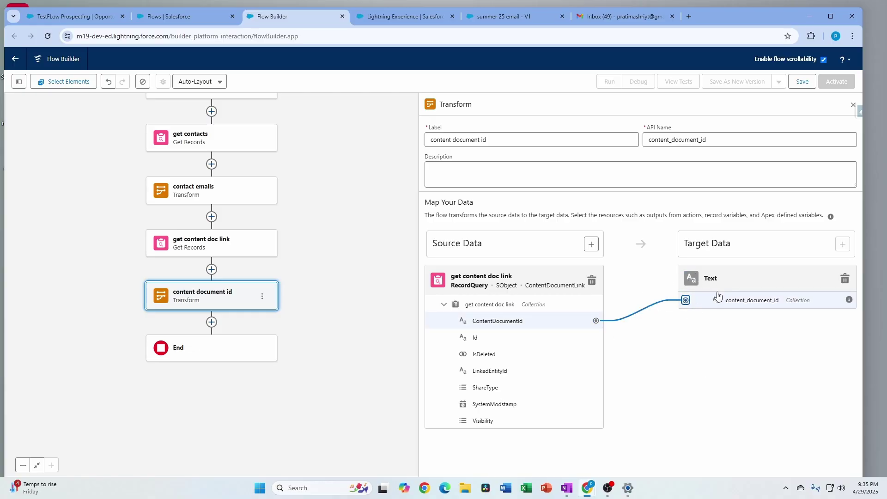
# Add a Get Records element labelled "get content version" after content document id, using the Content Version object.
pyautogui.moveTo(288, 384); pyautogui.dragTo(277, 351)
pyautogui.click(201, 289)
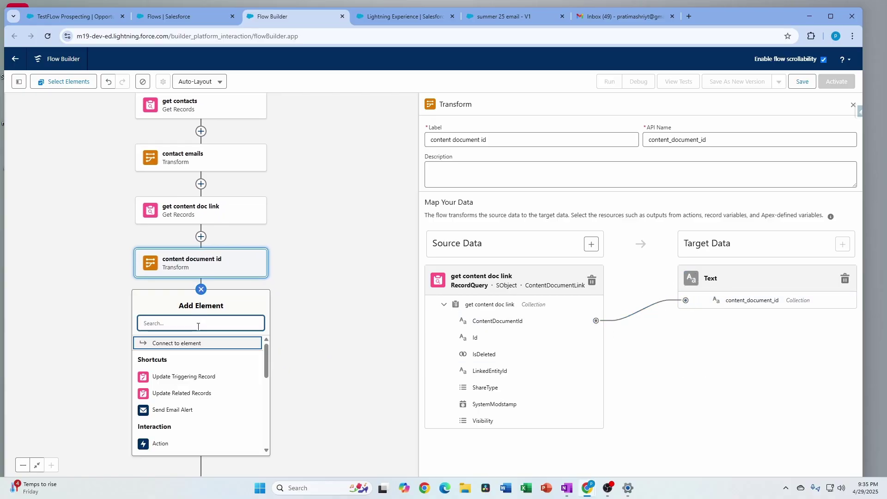
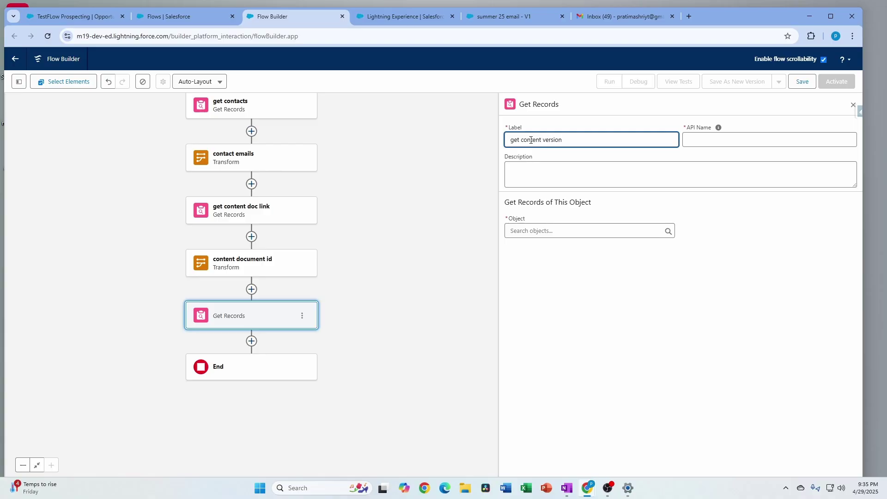
pyautogui.click(556, 231)
pyautogui.write('contentve')
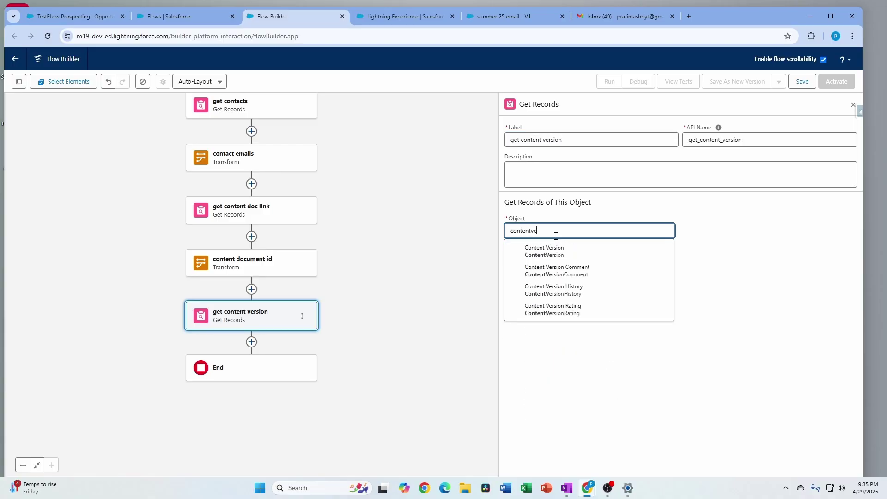
pyautogui.click(546, 251)
# Filter the content version records where ContentDocument ID is In the content document id collection.
pyautogui.click(574, 319)
pyautogui.write('conte')
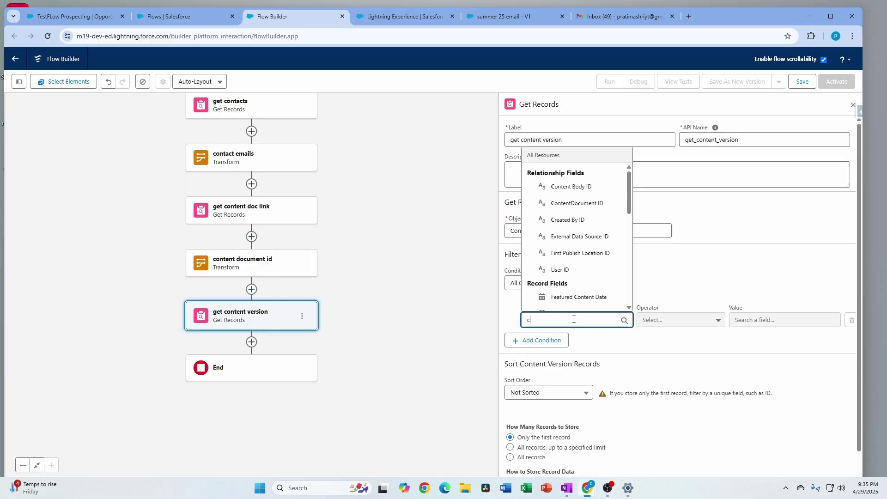
pyautogui.click(576, 203)
pyautogui.click(701, 324)
pyautogui.click(657, 286)
pyautogui.click(786, 321)
pyautogui.write('doc')
pyautogui.click(790, 270)
# Set get content version's record data storage to "Choose fields and let Salesforce do the rest".
pyautogui.moveTo(365, 203); pyautogui.dragTo(361, 203)
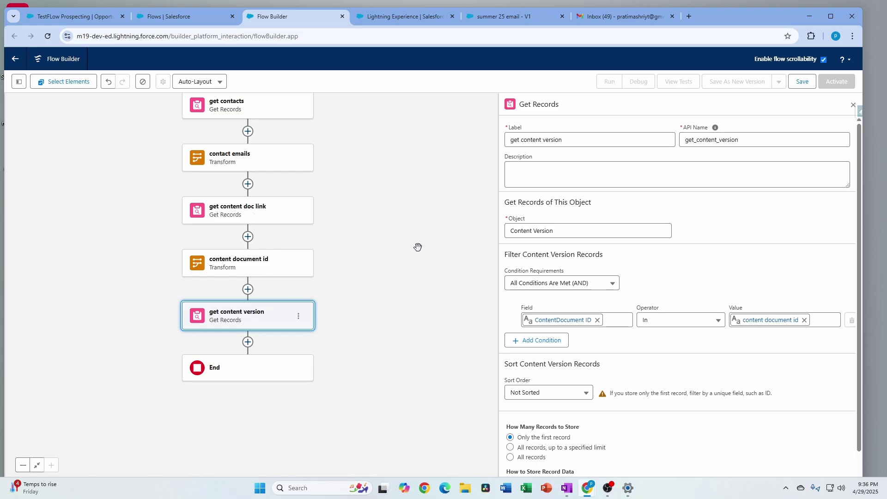
pyautogui.press('Delete')
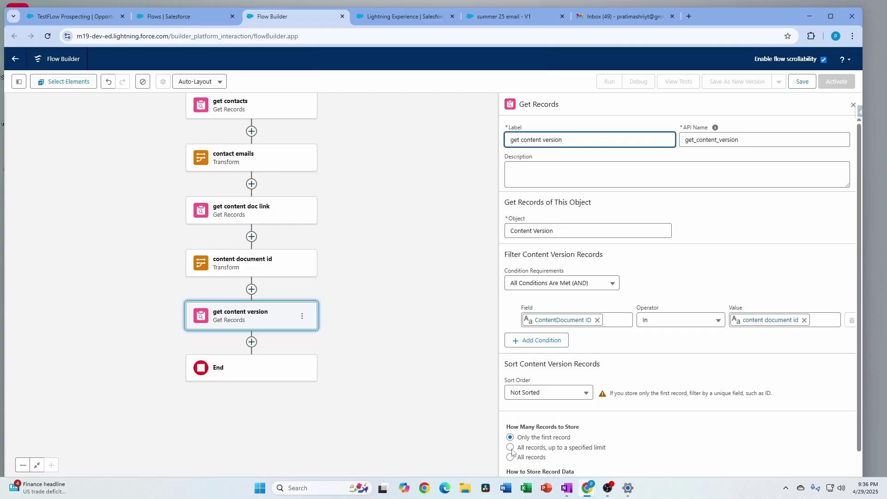
pyautogui.scroll(-1, 861, 441)
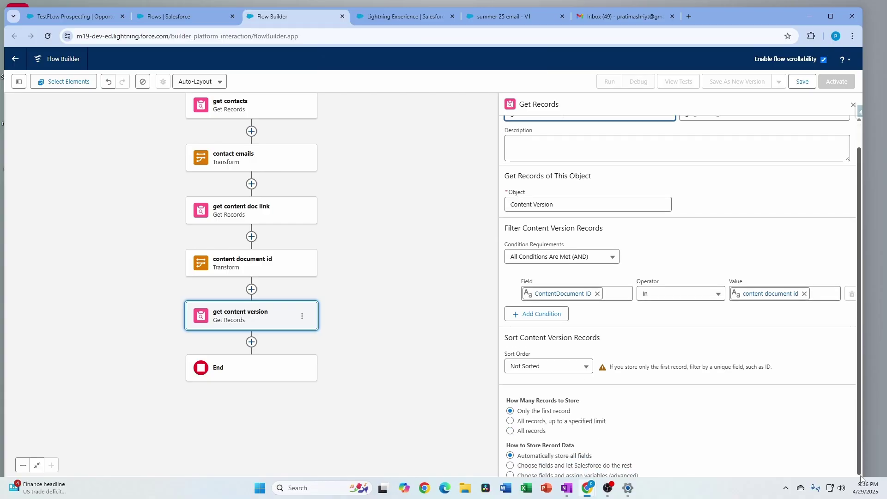
pyautogui.click(573, 465)
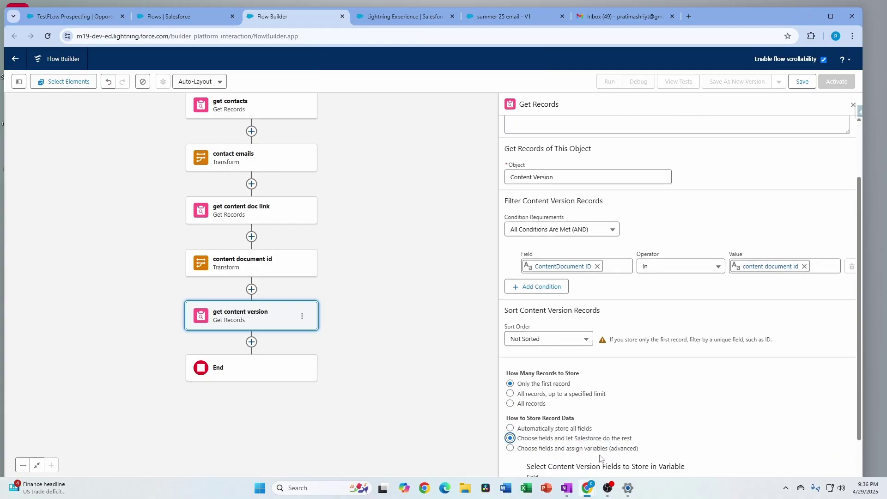
# Add a Transform labelled "contentversionid" after get content version, mapping the content version Id to a Text collection target.
pyautogui.click(252, 342)
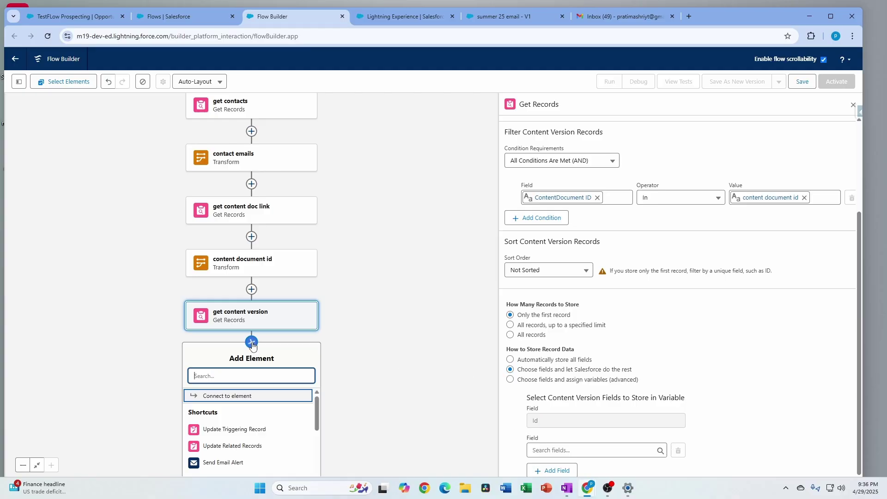
pyautogui.write('tran')
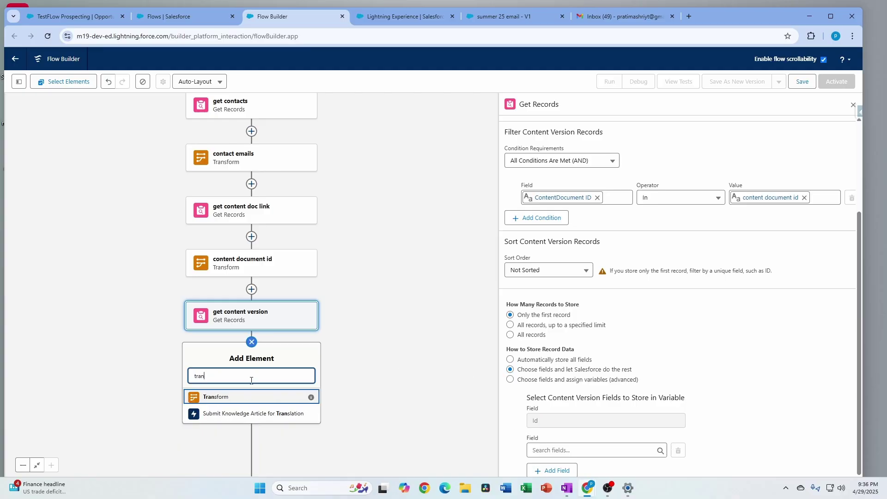
pyautogui.click(239, 399)
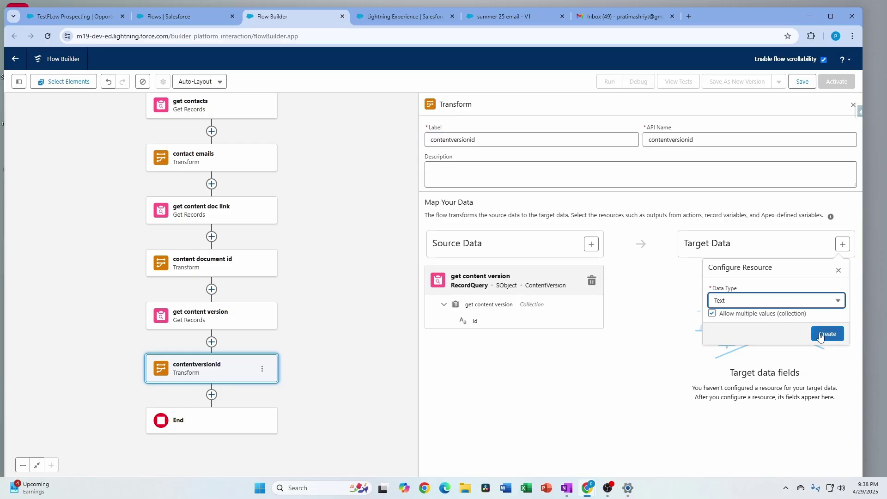
pyautogui.click(819, 334)
pyautogui.moveTo(596, 321); pyautogui.dragTo(686, 301)
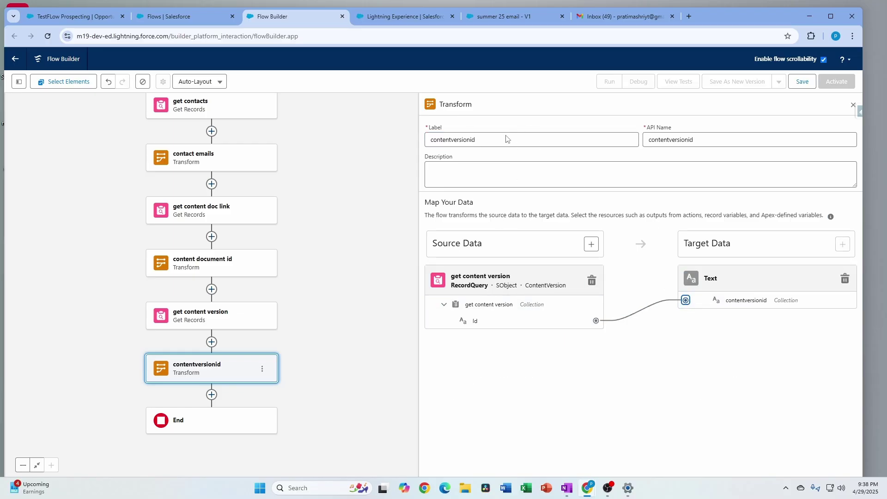
# Add an Action element after contentversionid and choose the Send Email action for it.
pyautogui.moveTo(353, 381); pyautogui.dragTo(351, 305)
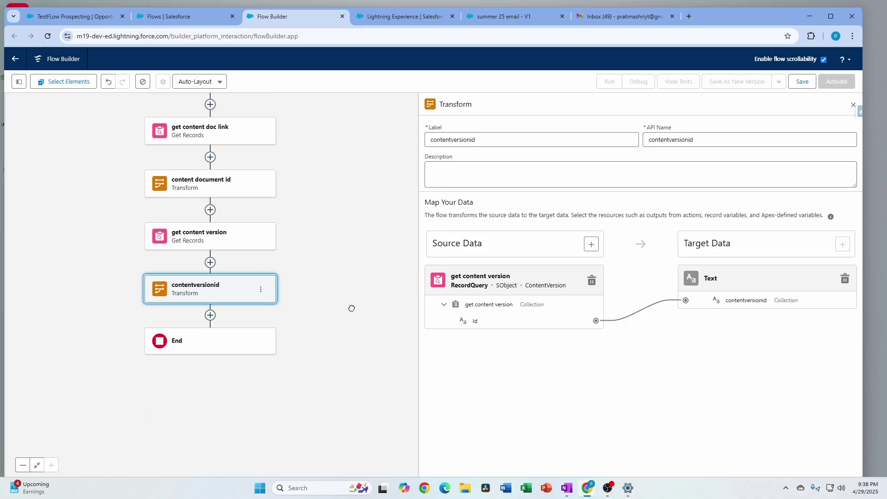
pyautogui.click(210, 316)
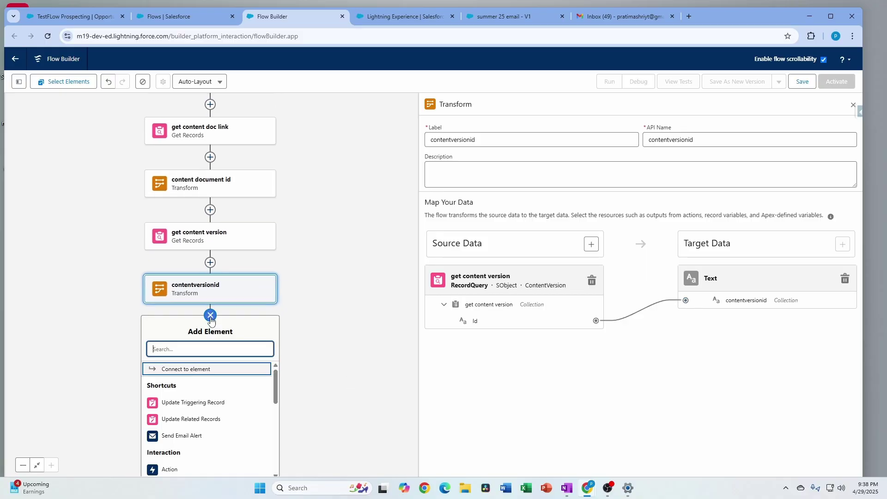
pyautogui.write('act')
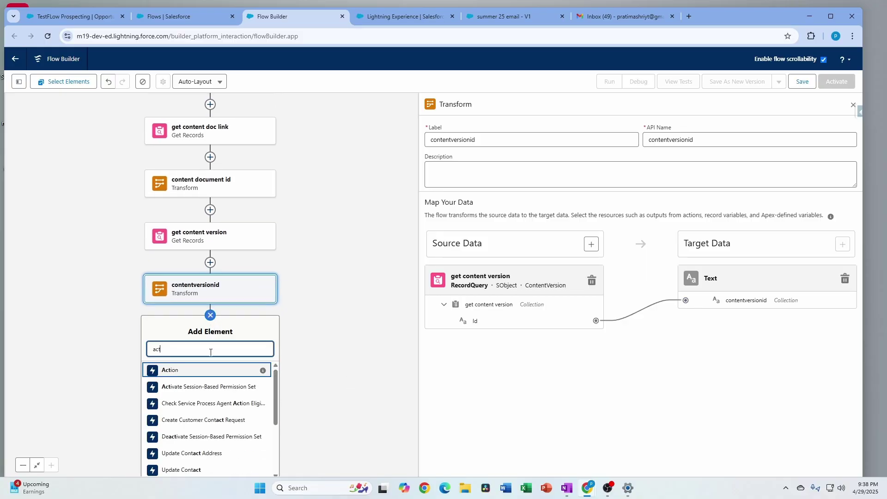
pyautogui.click(187, 372)
pyautogui.click(752, 148)
pyautogui.write('send')
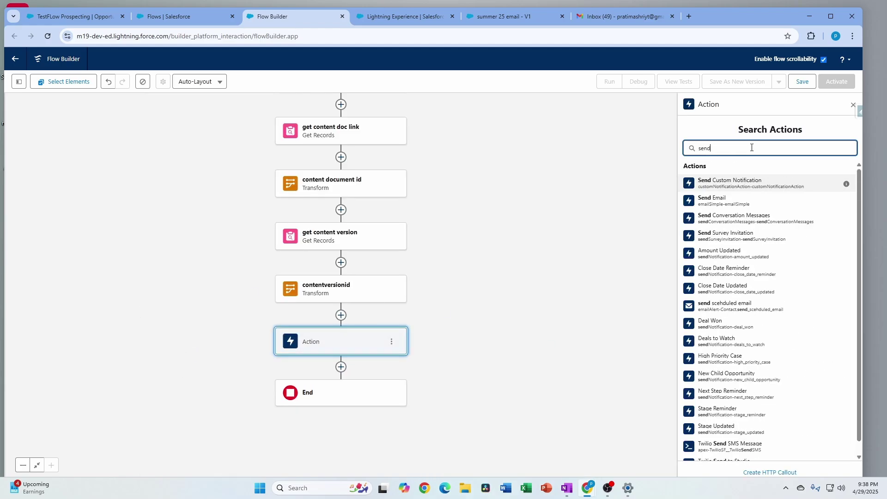
pyautogui.click(729, 197)
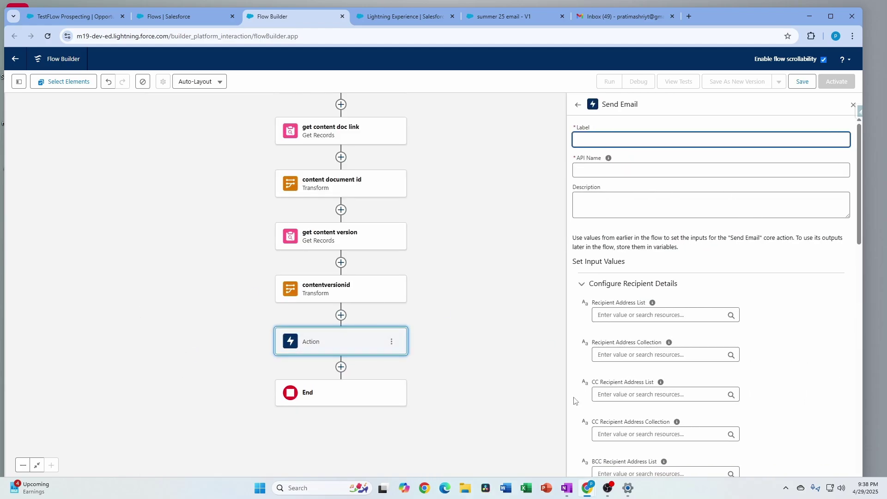
# Set the Send Email action's Recipient Address Collection to the contact emails collection.
pyautogui.scroll(-1, 736, 364)
pyautogui.scroll(-3, 736, 365)
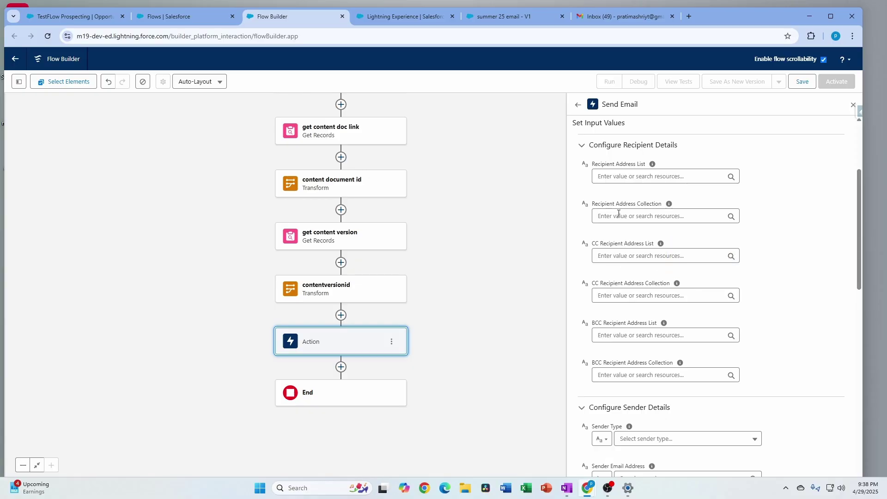
pyautogui.click(633, 217)
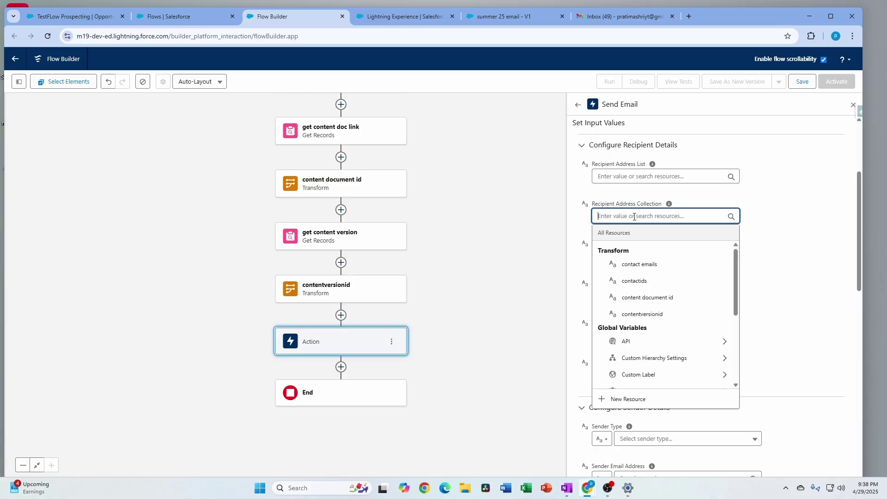
pyautogui.write('ema')
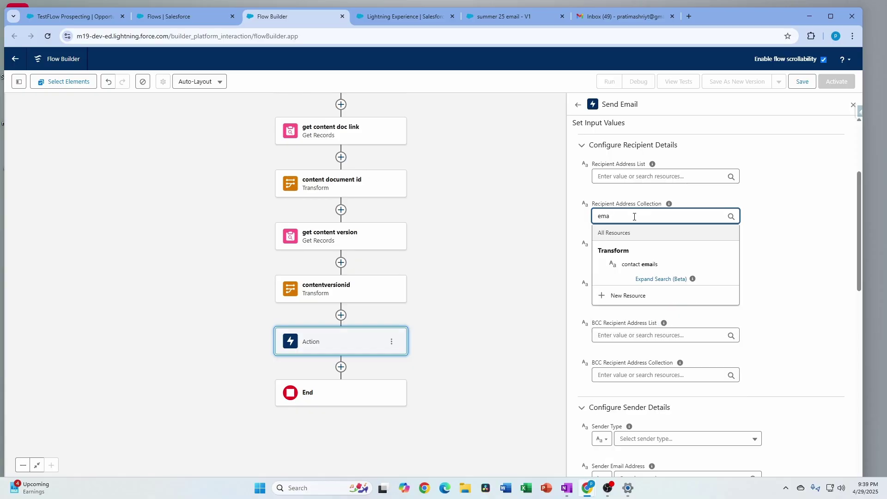
pyautogui.click(631, 264)
# Set the Send Email action's BCC Recipient Address Collection to the contact emails collection.
pyautogui.click(617, 375)
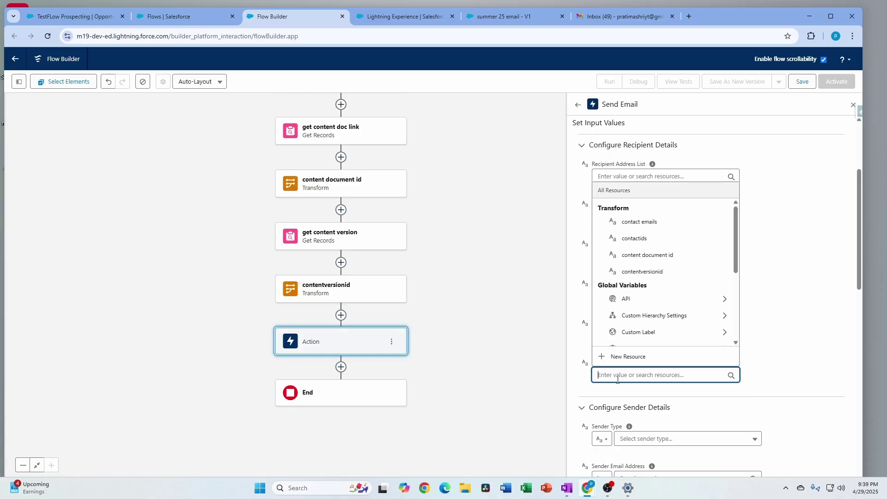
pyautogui.write('con')
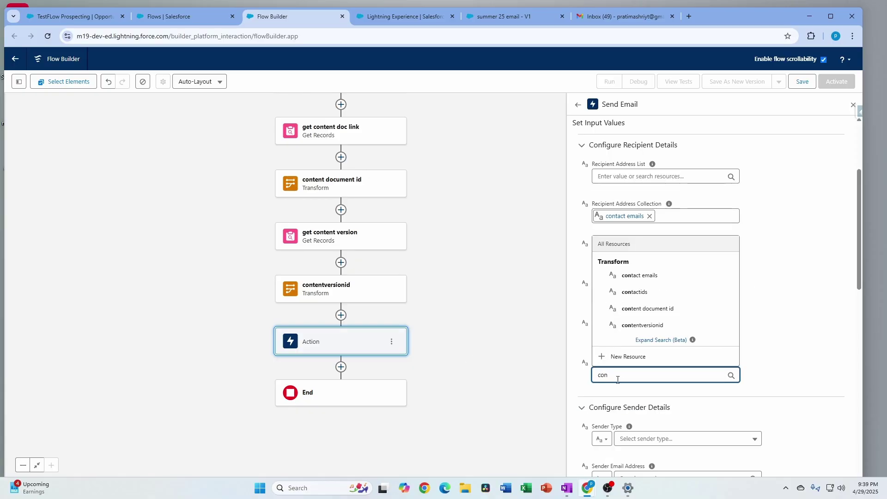
pyautogui.click(660, 276)
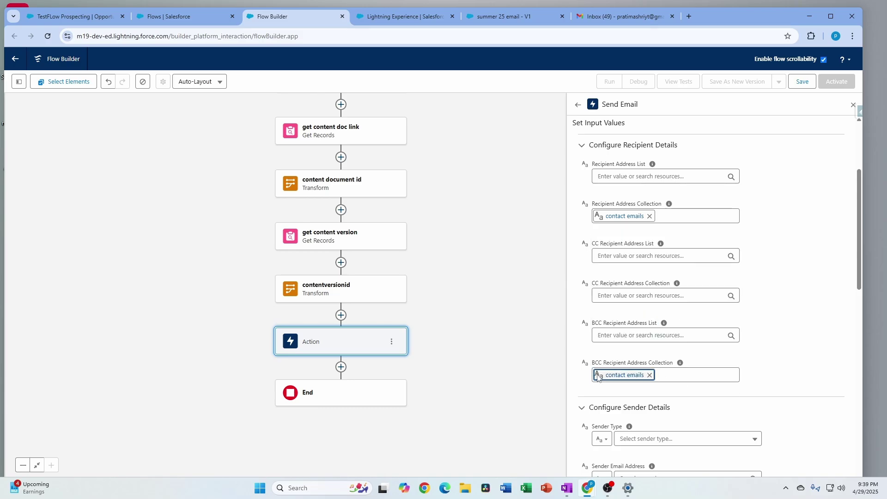
pyautogui.moveTo(635, 365); pyautogui.dragTo(688, 361)
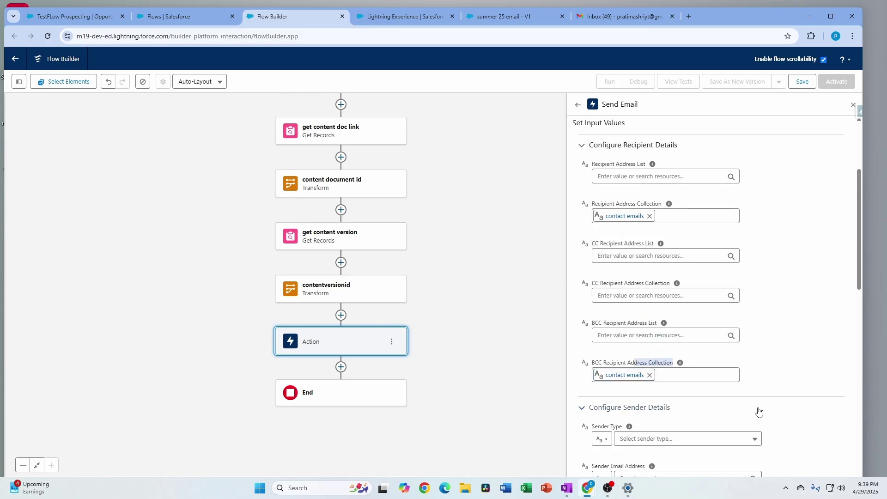
# Set the Send Email action's Sender Type to CurrentUser.
pyautogui.scroll(1, 775, 431)
pyautogui.scroll(-2, 775, 430)
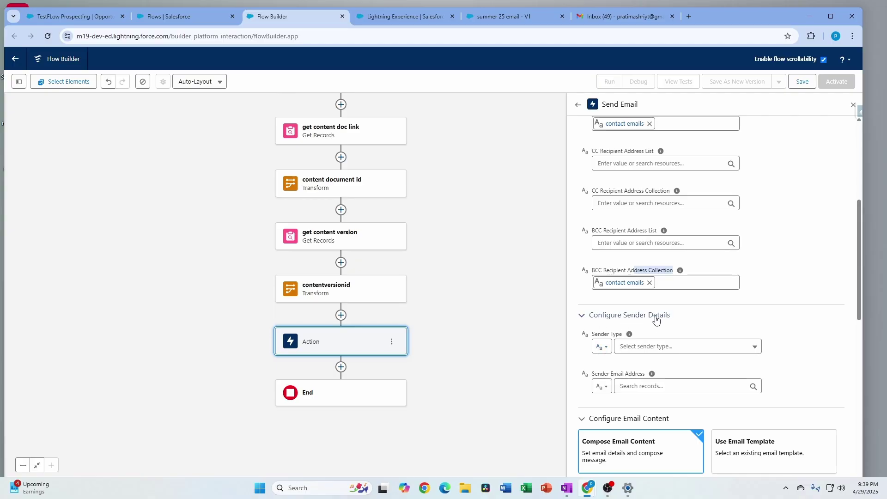
pyautogui.click(602, 347)
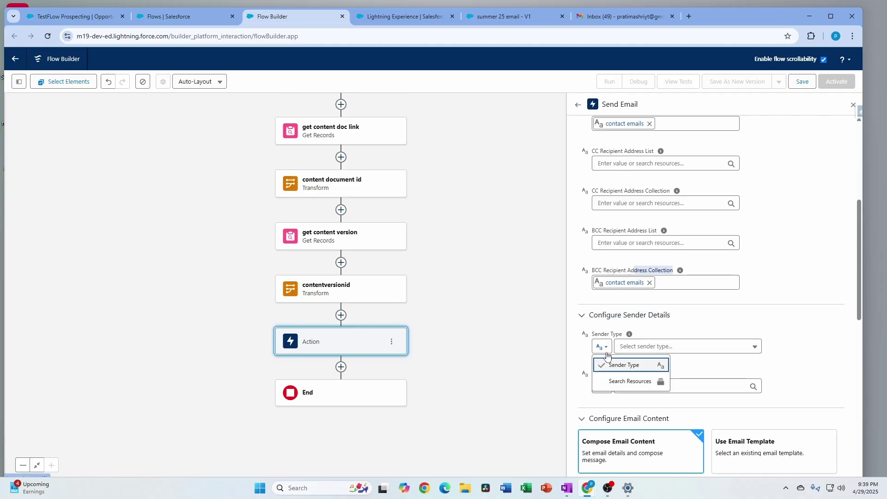
pyautogui.click(725, 348)
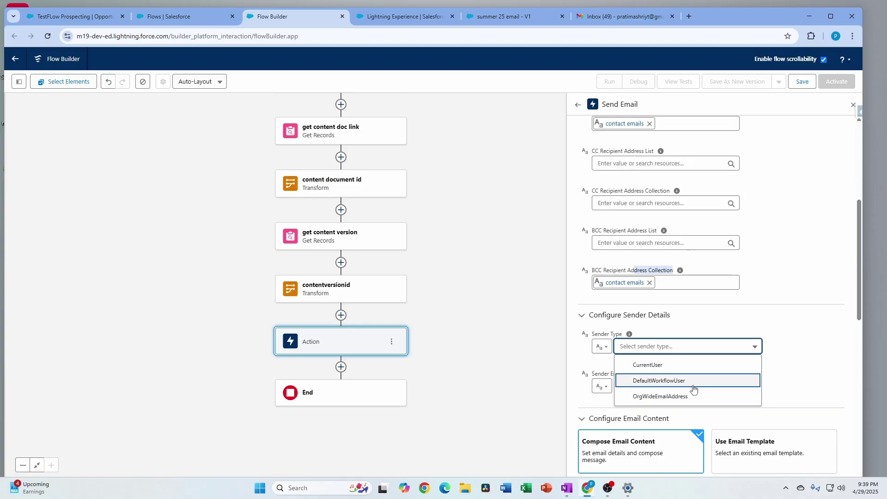
pyautogui.click(781, 366)
pyautogui.click(603, 387)
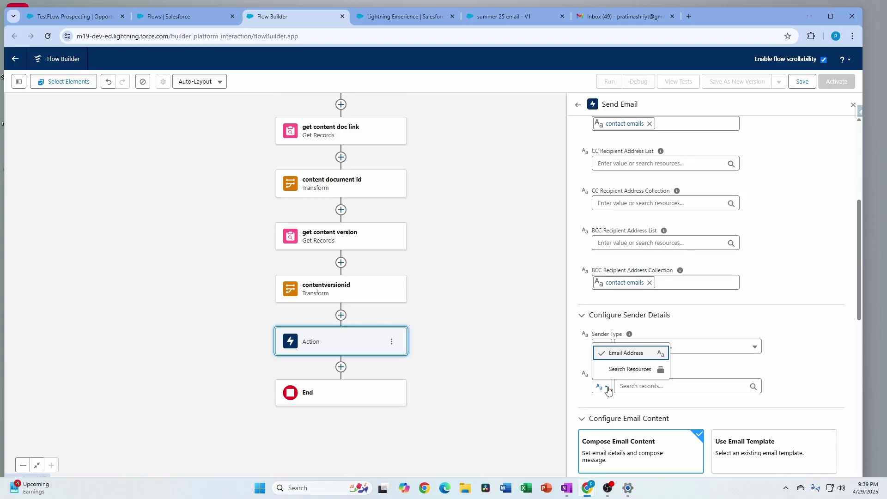
pyautogui.click(783, 380)
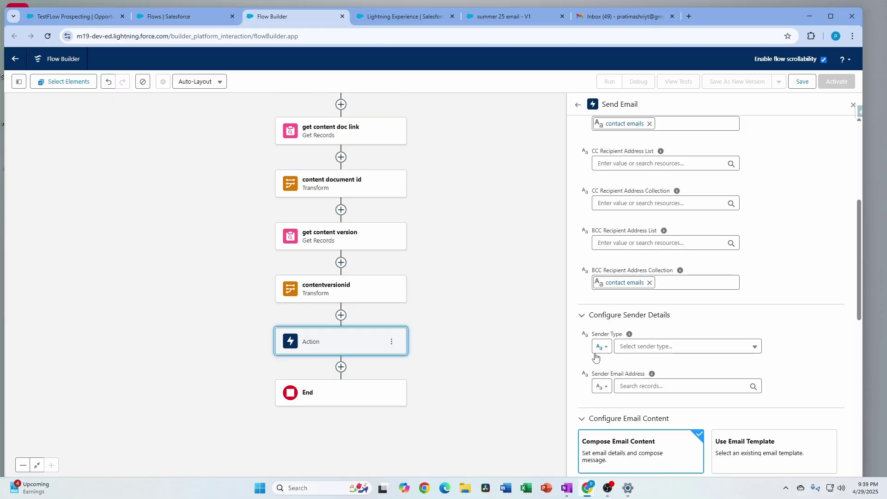
pyautogui.click(684, 350)
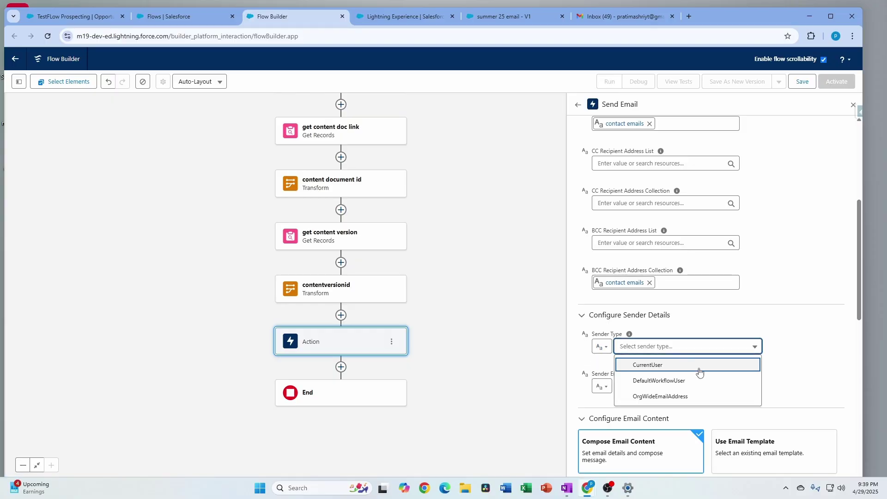
pyautogui.click(692, 365)
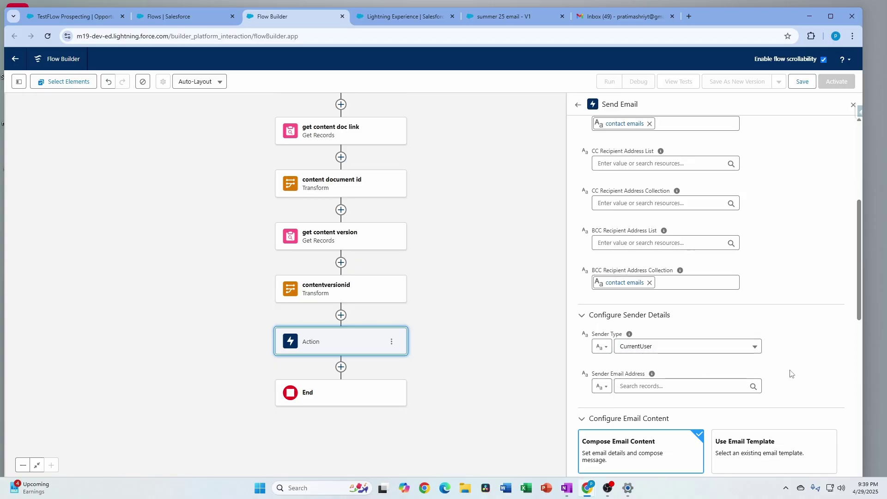
# Set the Send Email action's Subject to "Oppty is closed!!".
pyautogui.scroll(-4, 780, 402)
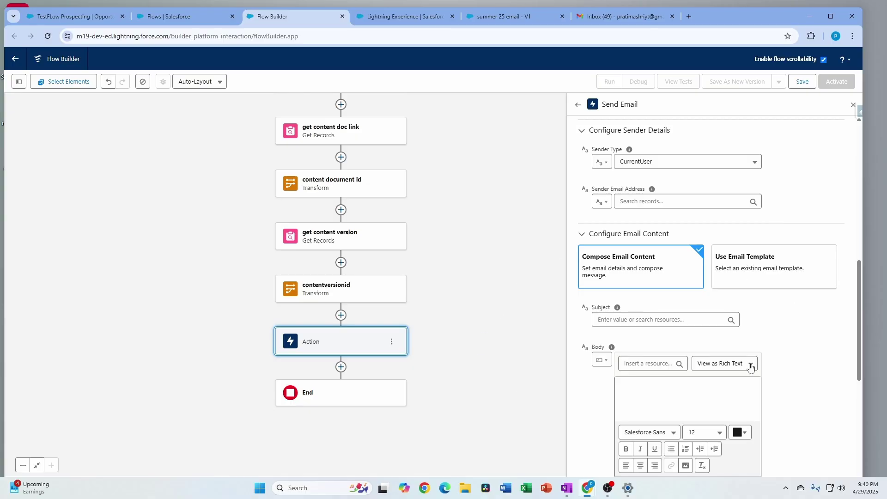
pyautogui.scroll(2, 795, 410)
pyautogui.scroll(-3, 795, 410)
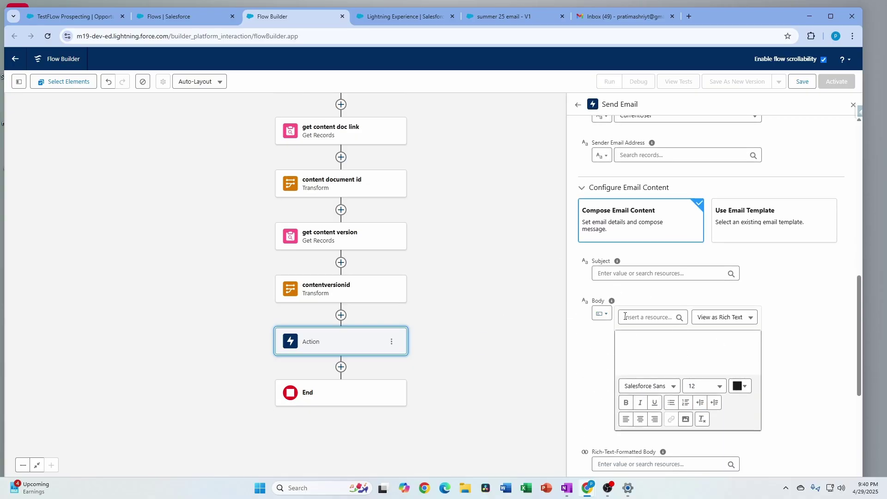
pyautogui.click(644, 273)
pyautogui.write('O')
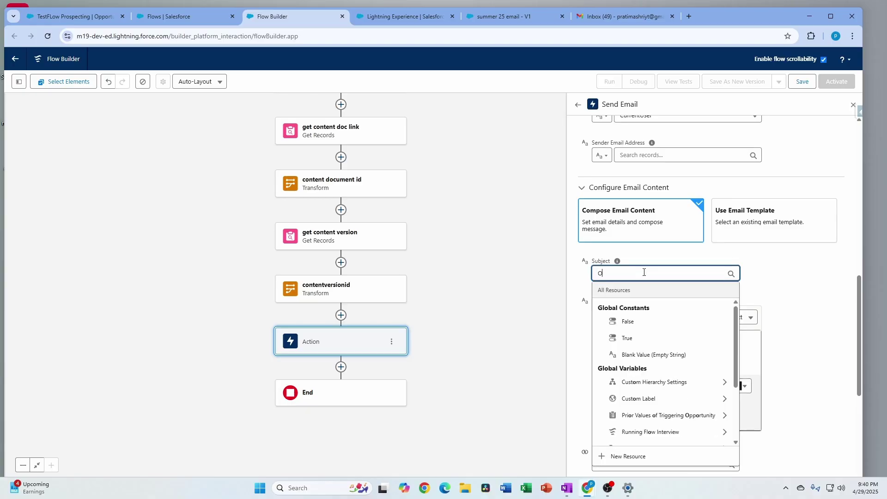
pyautogui.write('ppty is cl')
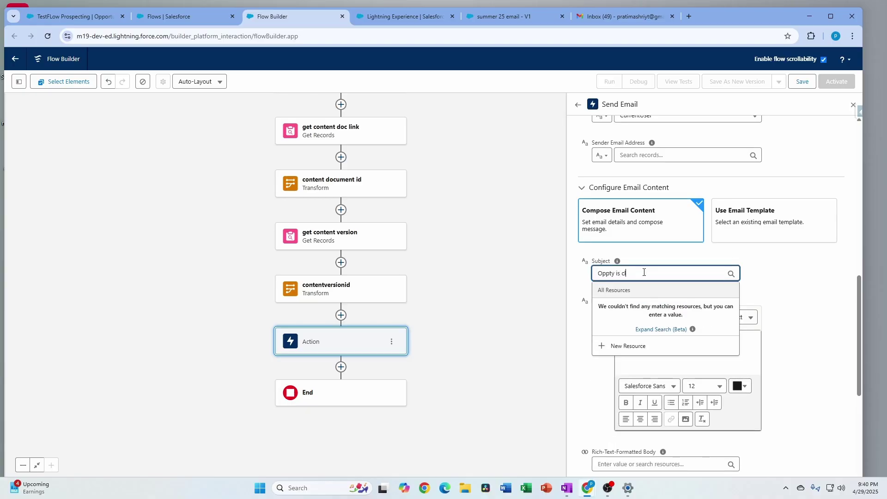
pyautogui.write('osed!!')
pyautogui.click(809, 293)
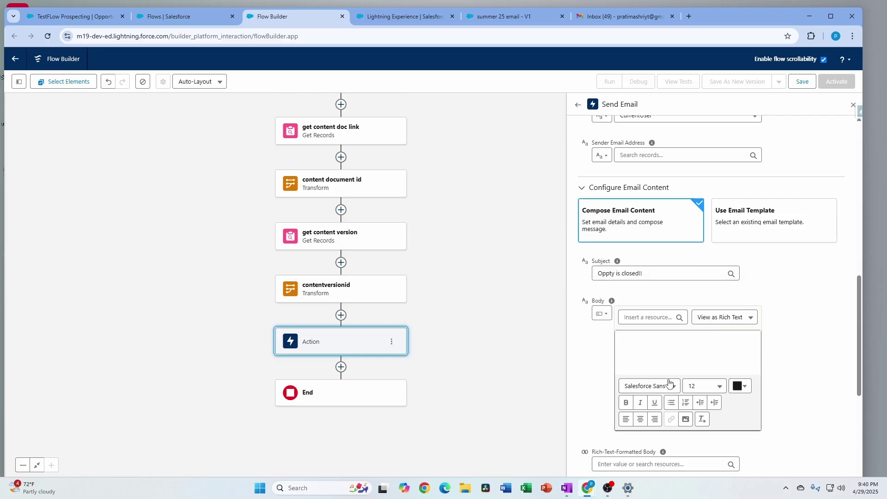
pyautogui.click(676, 342)
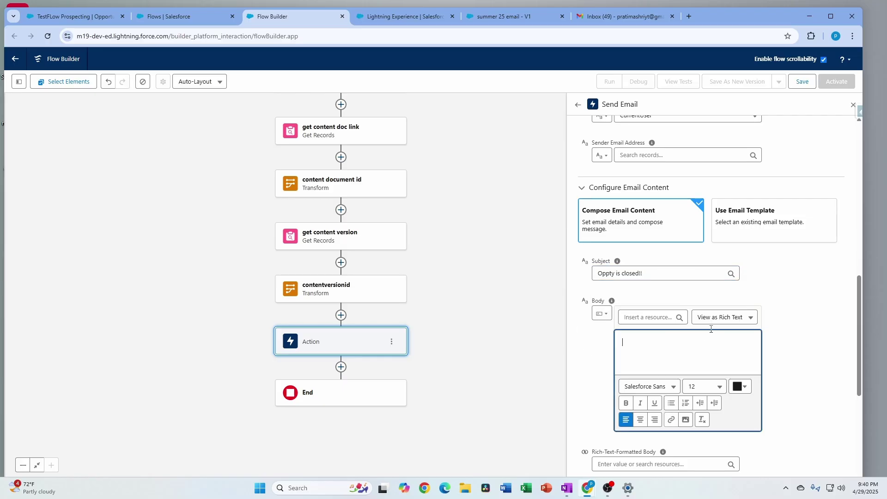
pyautogui.click(666, 318)
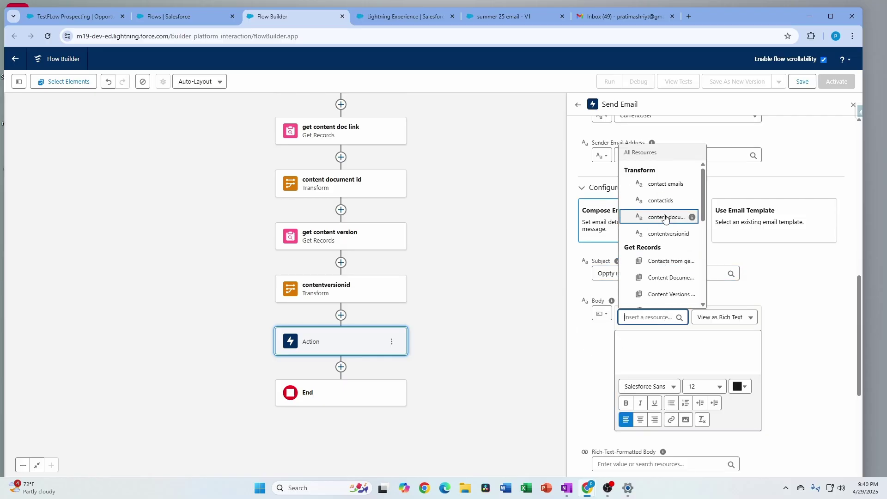
pyautogui.scroll(3, 671, 277)
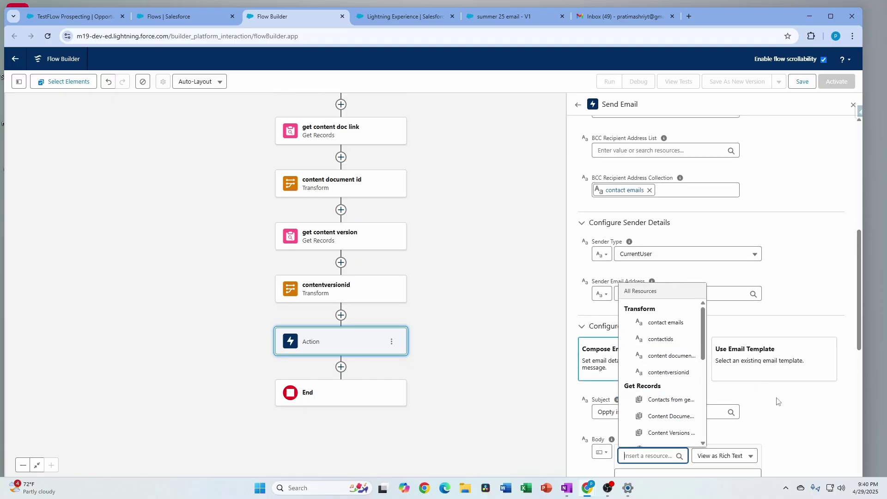
pyautogui.click(775, 381)
pyautogui.rightClick(777, 378)
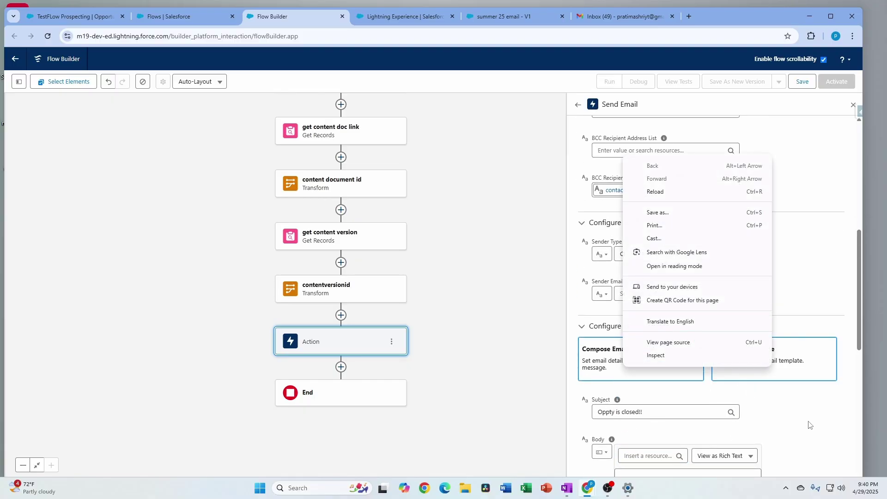
pyautogui.scroll(3, 806, 435)
pyautogui.scroll(-8, 803, 441)
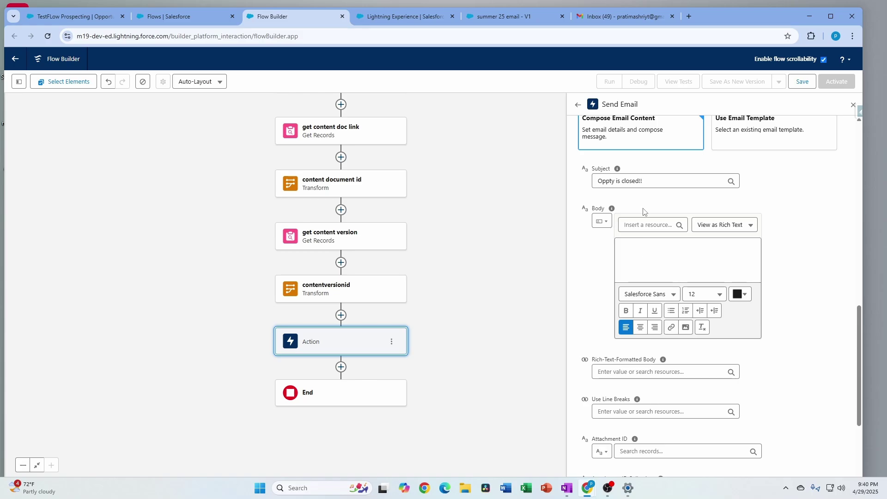
pyautogui.click(645, 223)
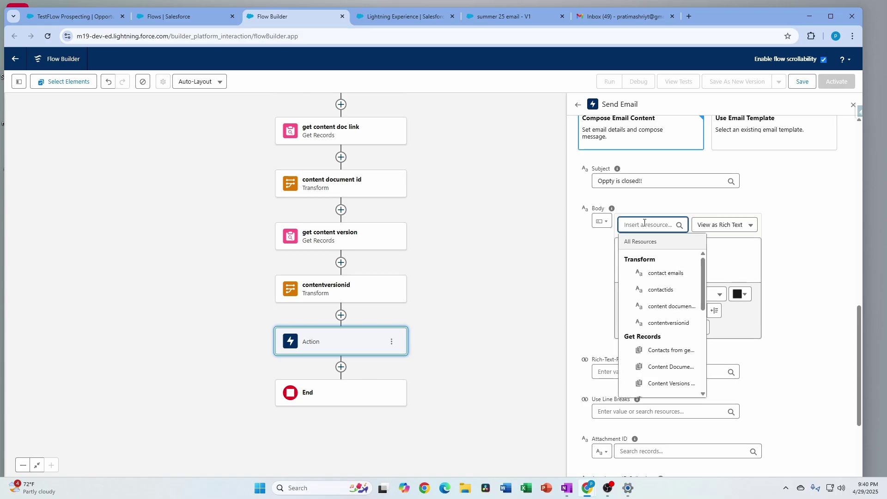
# Write "hello This is Test" in the email Body and make the word "Test" bold and underlined.
pyautogui.click(726, 260)
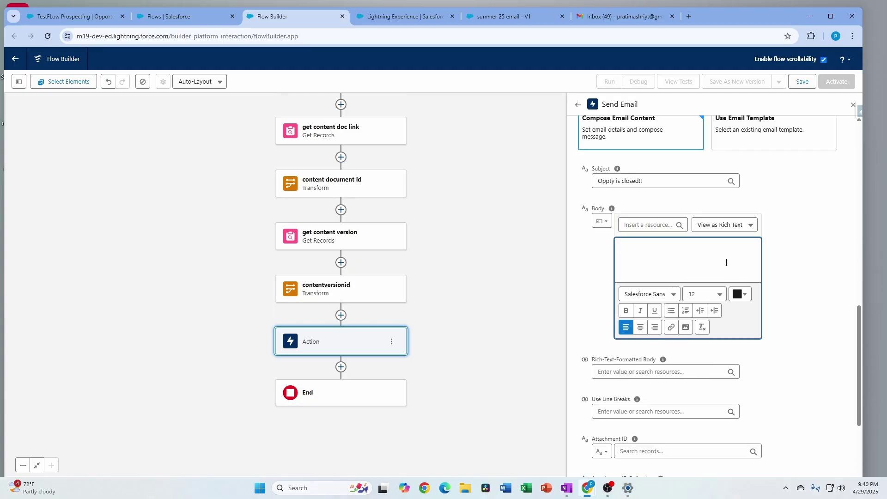
pyautogui.write('hell')
pyautogui.doubleClick(659, 251)
pyautogui.click(626, 310)
pyautogui.click(654, 311)
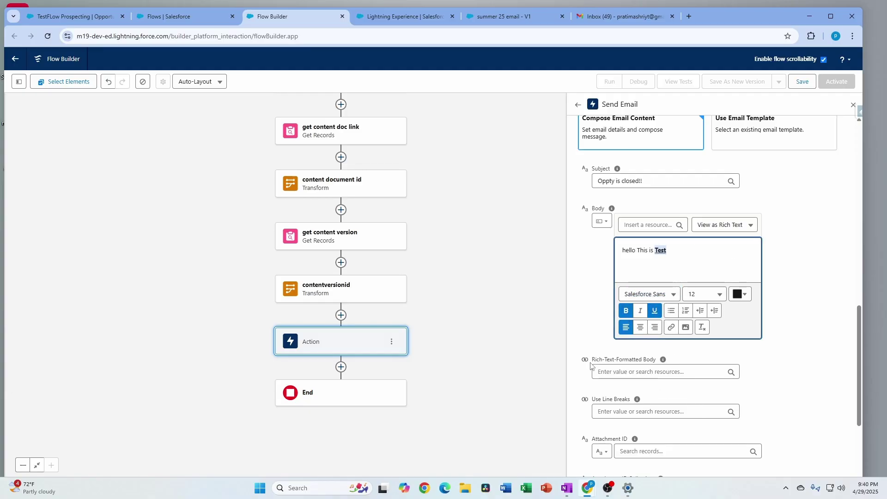
# Set the Send Email action's Rich-Text-Formatted Body to the global constant True.
pyautogui.click(636, 373)
pyautogui.write('true')
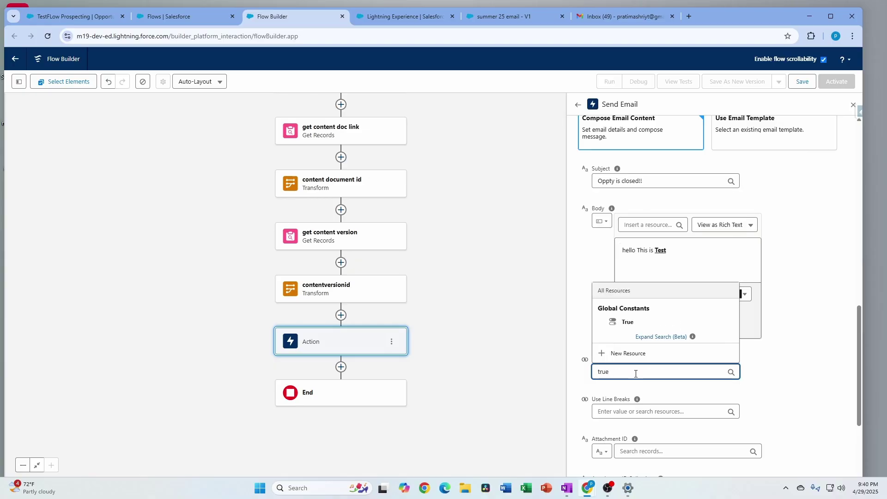
pyautogui.click(627, 322)
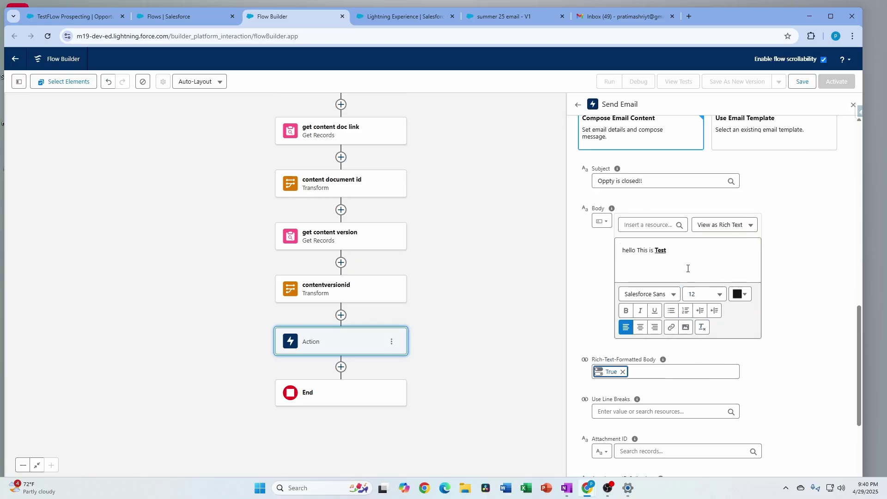
# Insert the triggering opportunity's account name, {!$Record.Account.Name}, on a new line below the email Body text.
pyautogui.click(691, 248)
pyautogui.click(669, 225)
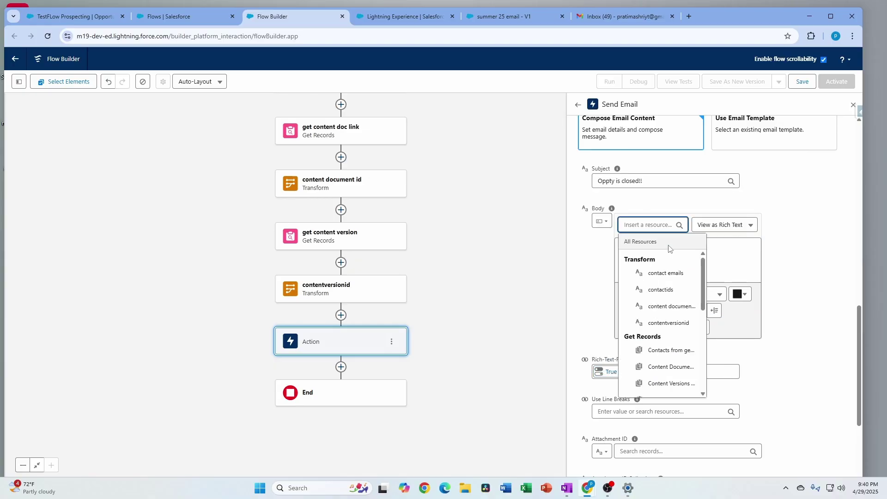
pyautogui.write('reco')
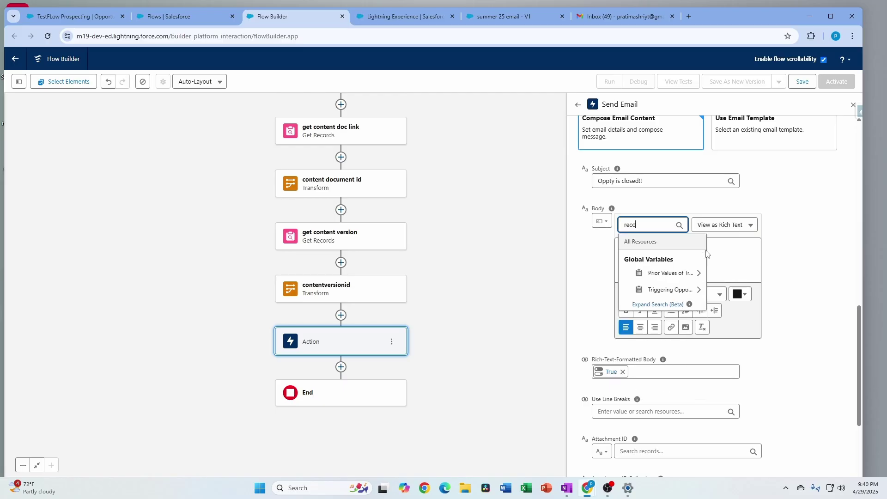
pyautogui.click(679, 290)
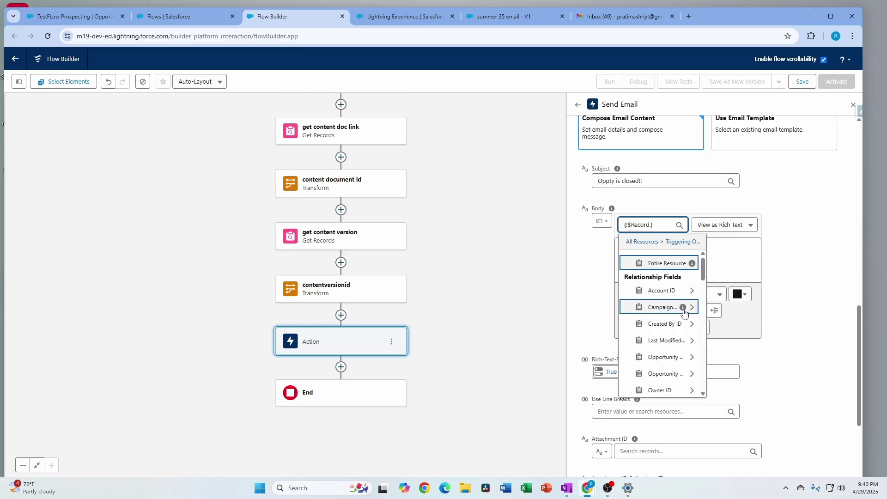
pyautogui.click(691, 291)
pyautogui.write('.Name')
pyautogui.press('Return')
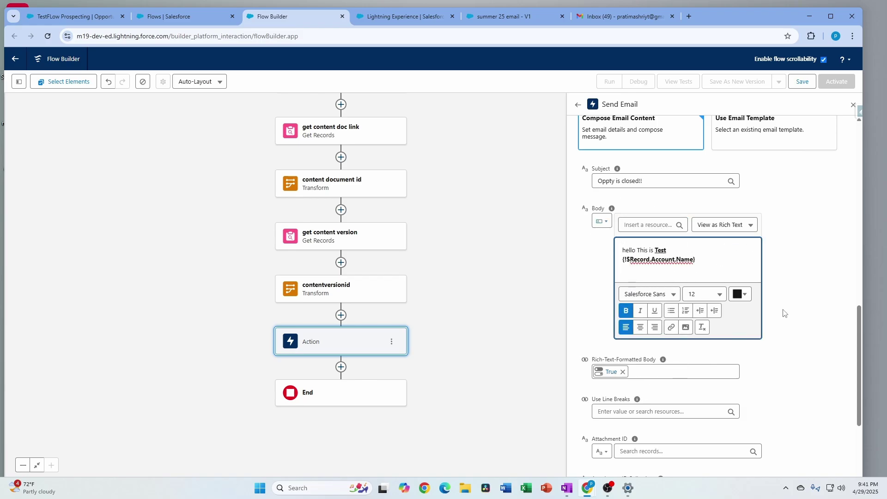
# Set the Send Email action's Attachment ID Collection to the contentversionid transform output.
pyautogui.scroll(2, 801, 398)
pyautogui.scroll(-4, 797, 370)
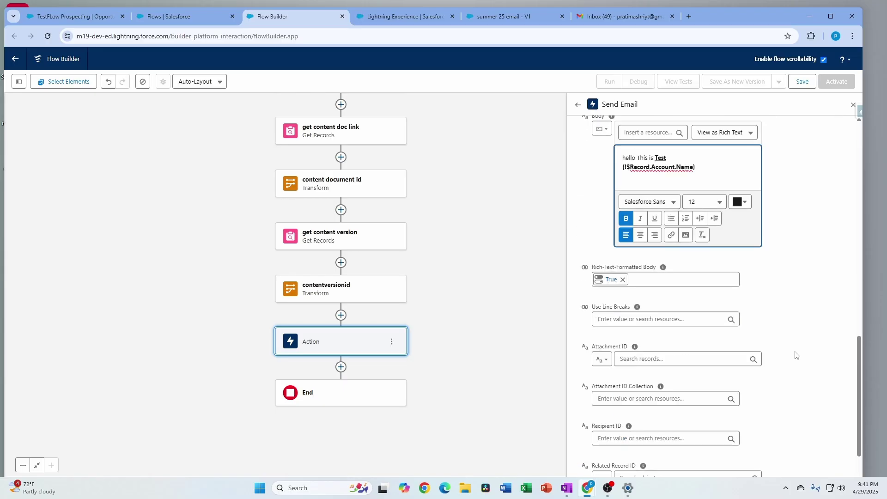
pyautogui.scroll(-1, 796, 355)
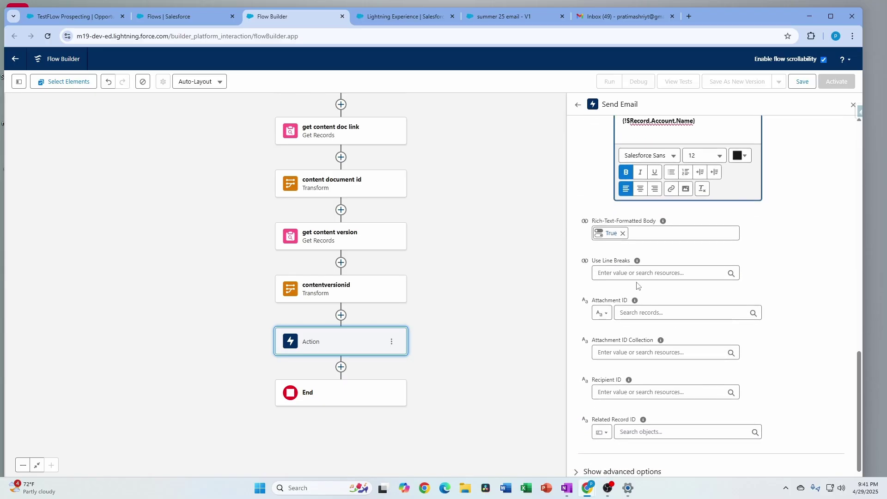
pyautogui.scroll(-1, 788, 368)
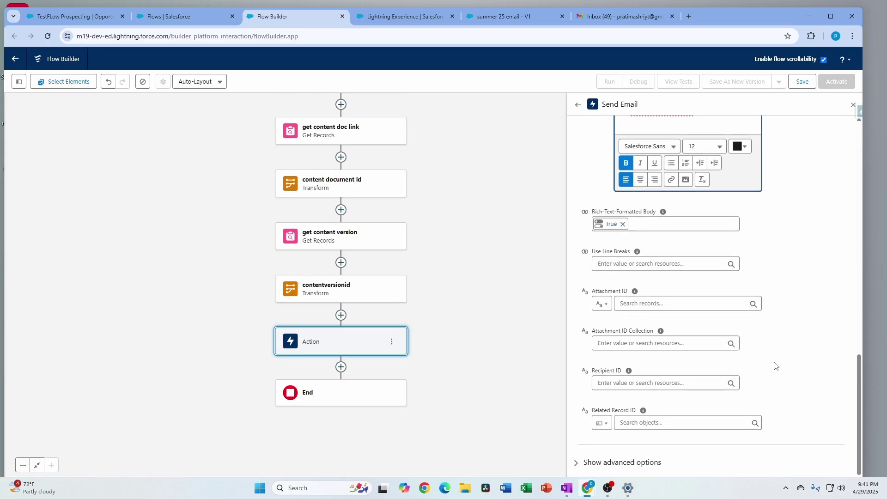
pyautogui.moveTo(593, 331); pyautogui.dragTo(653, 336)
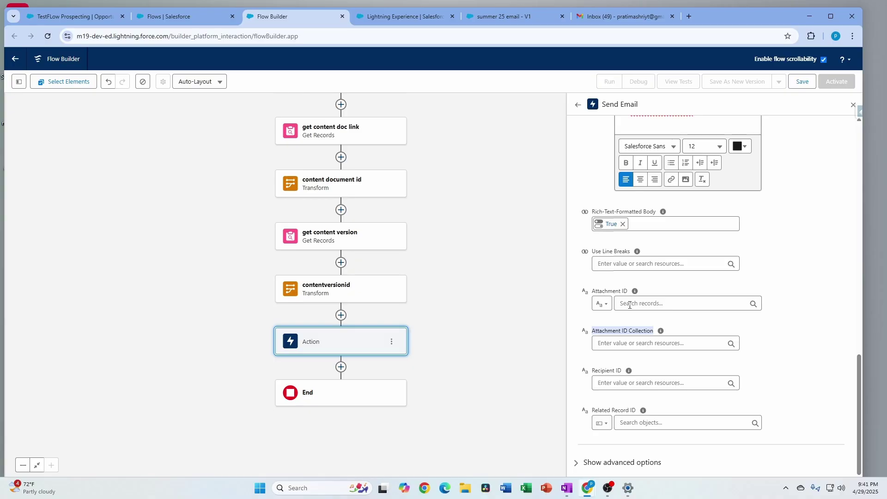
pyautogui.click(630, 304)
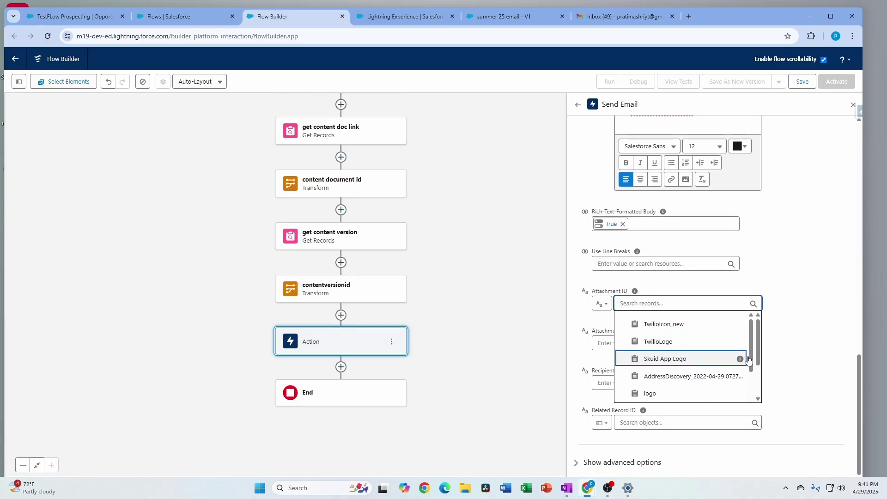
pyautogui.click(756, 381)
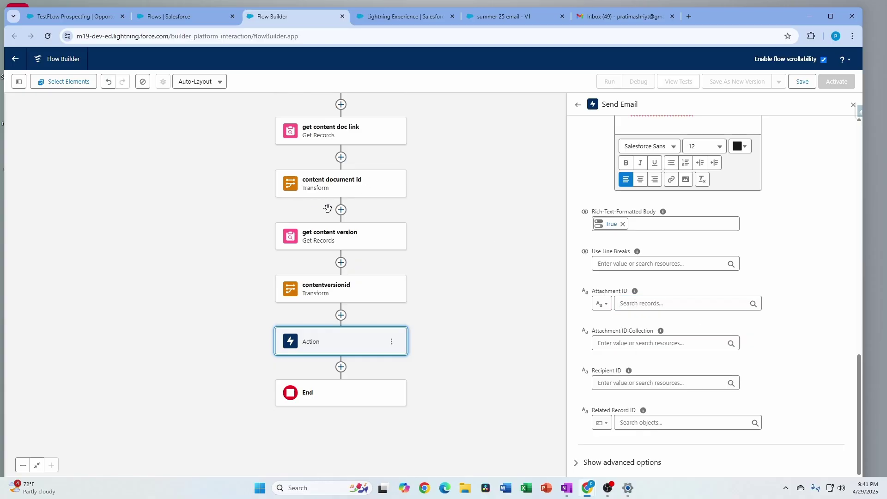
pyautogui.click(636, 344)
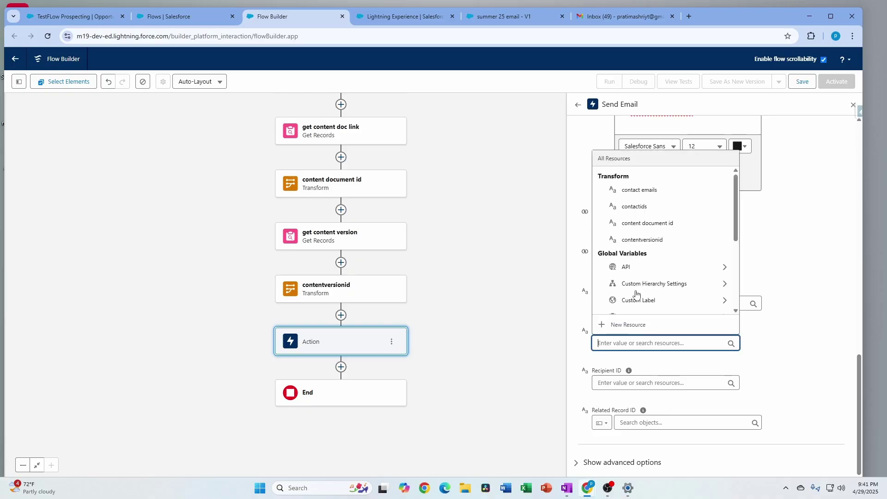
pyautogui.click(666, 241)
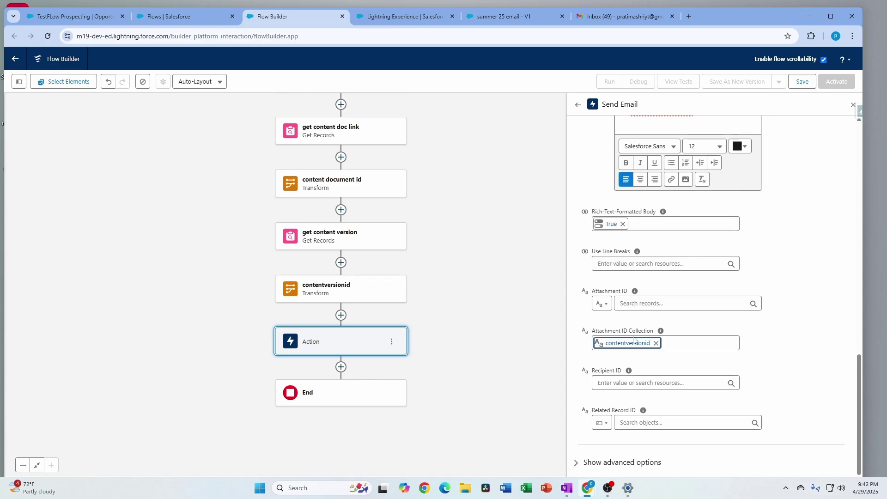
# Set the Send Email action's Related Record ID to the triggering opportunity's Opportunity ID.
pyautogui.tripleClick(638, 412)
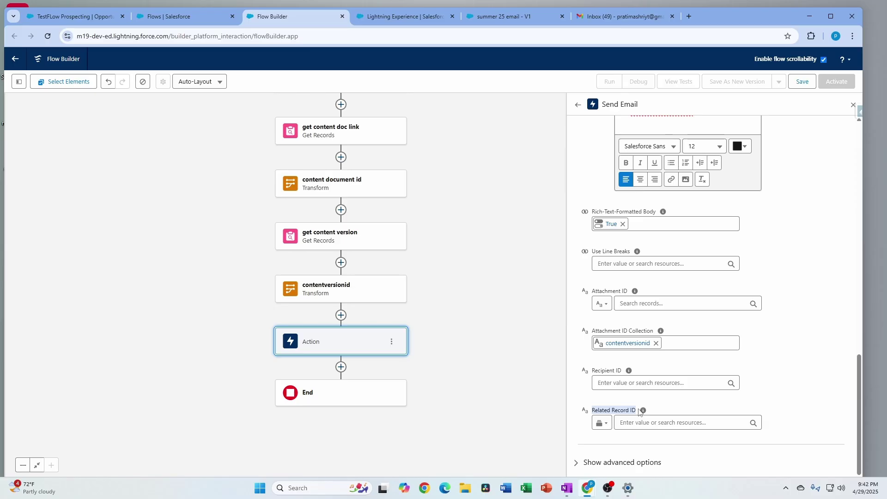
pyautogui.click(639, 411)
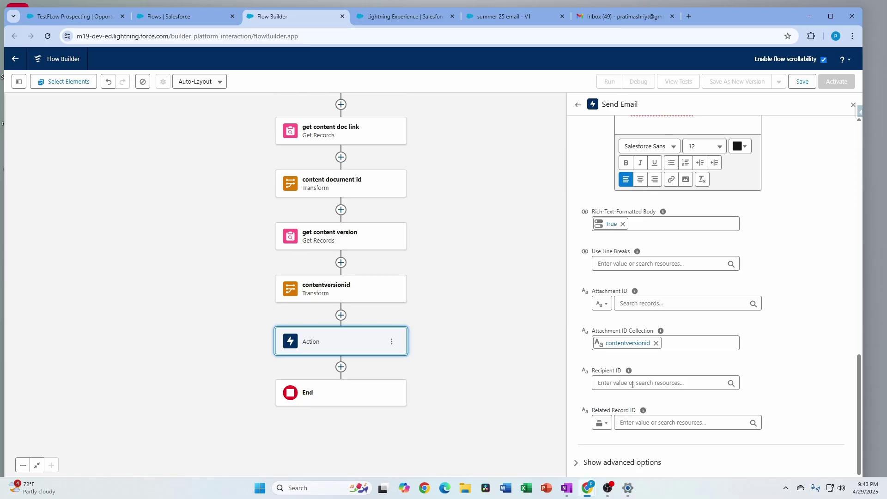
pyautogui.click(601, 423)
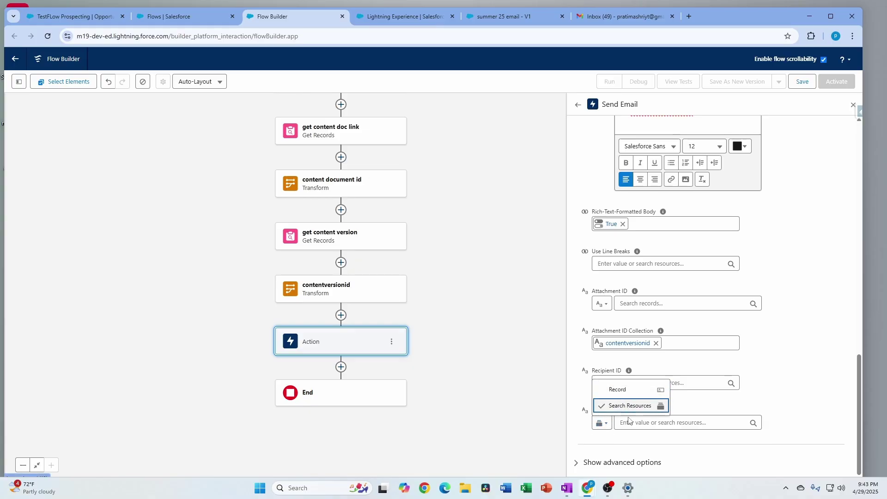
pyautogui.click(648, 423)
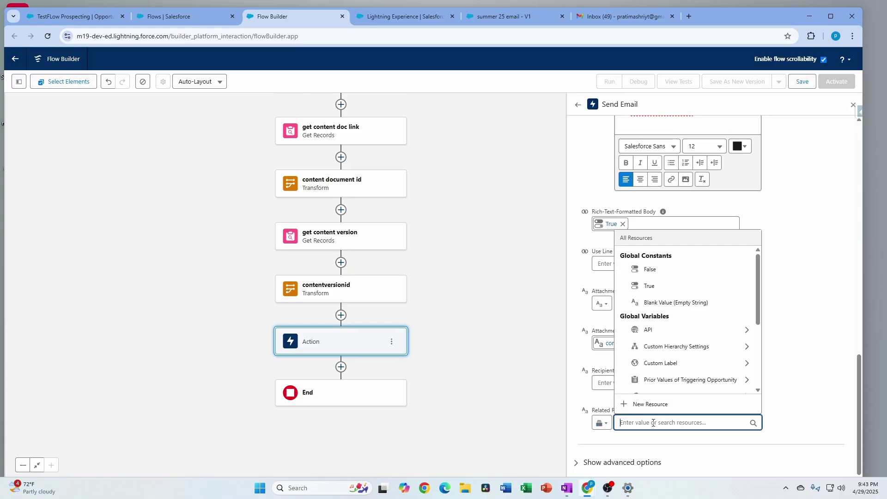
pyautogui.scroll(-2, 671, 374)
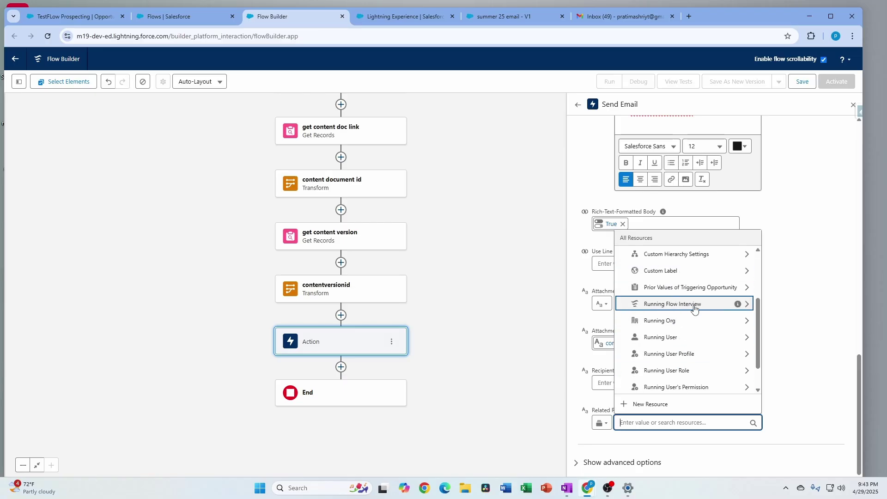
pyautogui.write('red')
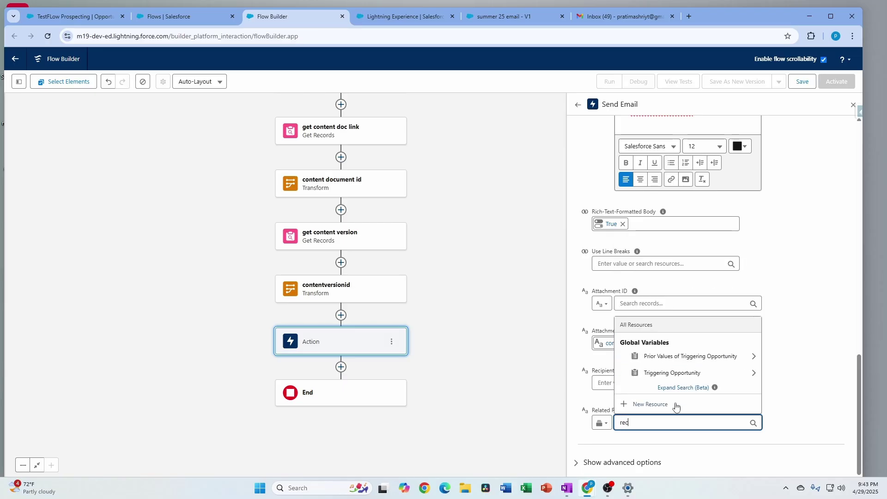
pyautogui.click(755, 374)
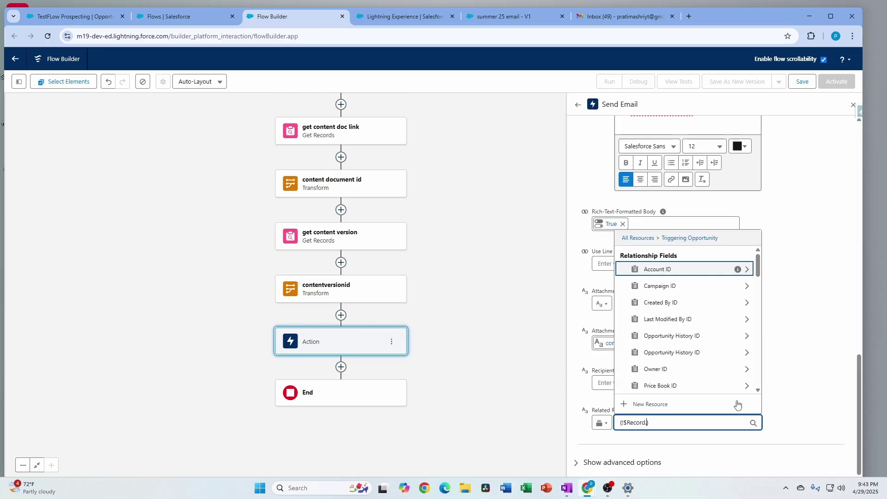
pyautogui.write('Id')
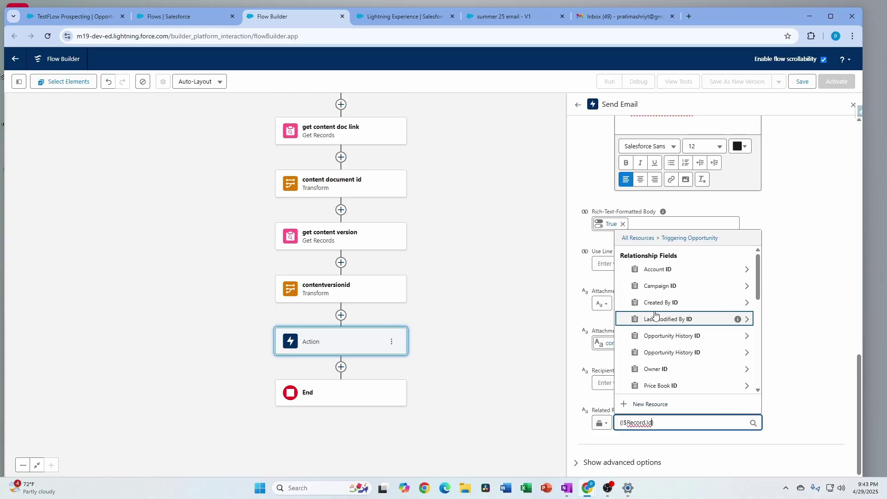
pyautogui.scroll(-5, 684, 379)
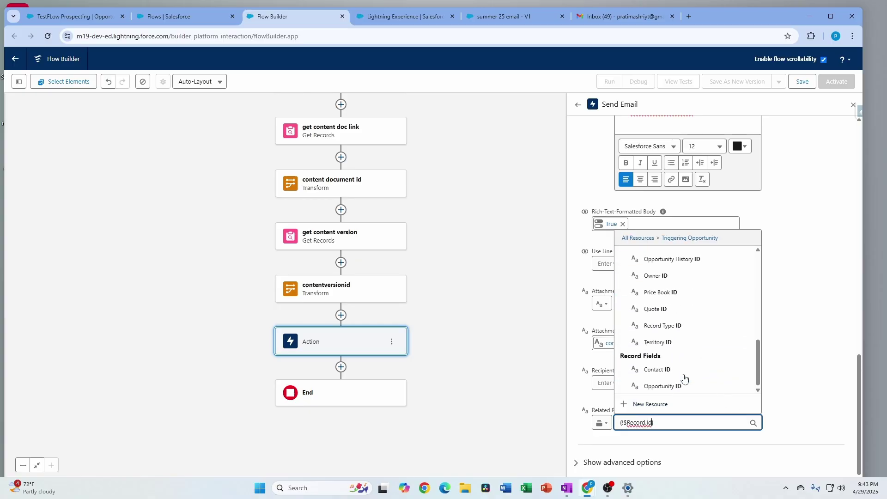
pyautogui.click(686, 386)
# Set the Send Email action's Log Email on Send to the global constant True.
pyautogui.scroll(-2, 608, 415)
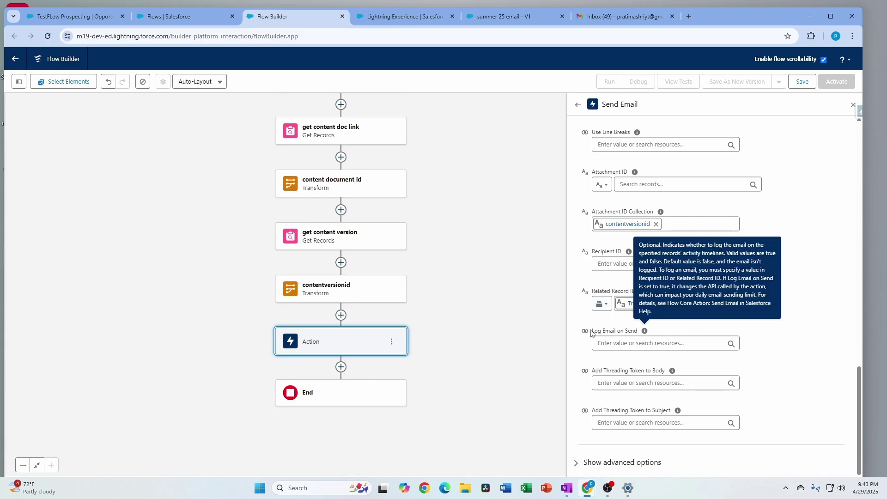
pyautogui.moveTo(592, 333); pyautogui.dragTo(639, 336)
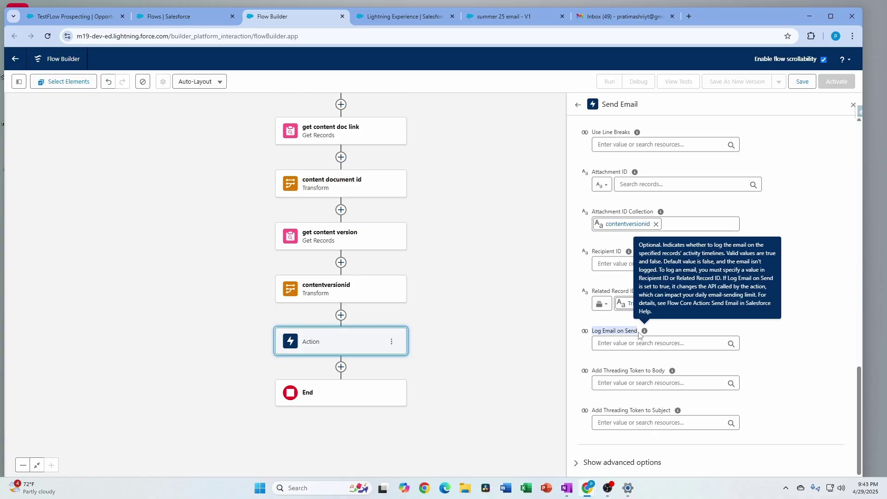
pyautogui.click(644, 344)
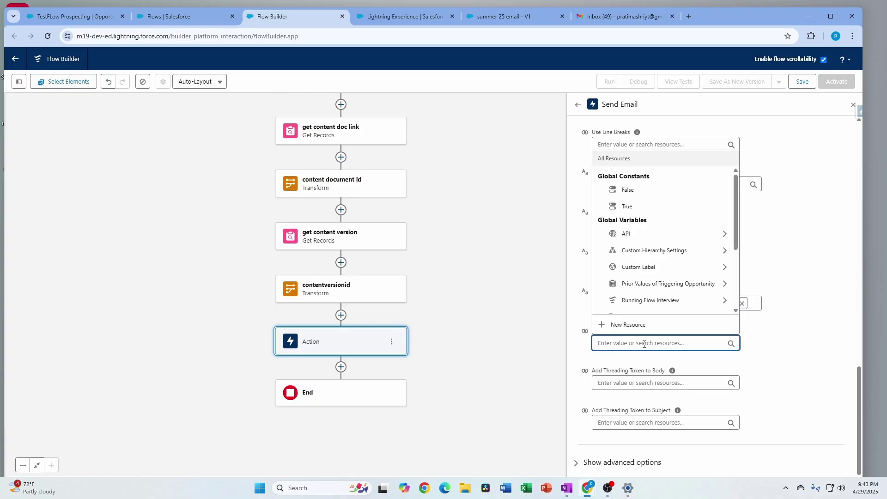
pyautogui.write('true')
pyautogui.click(617, 293)
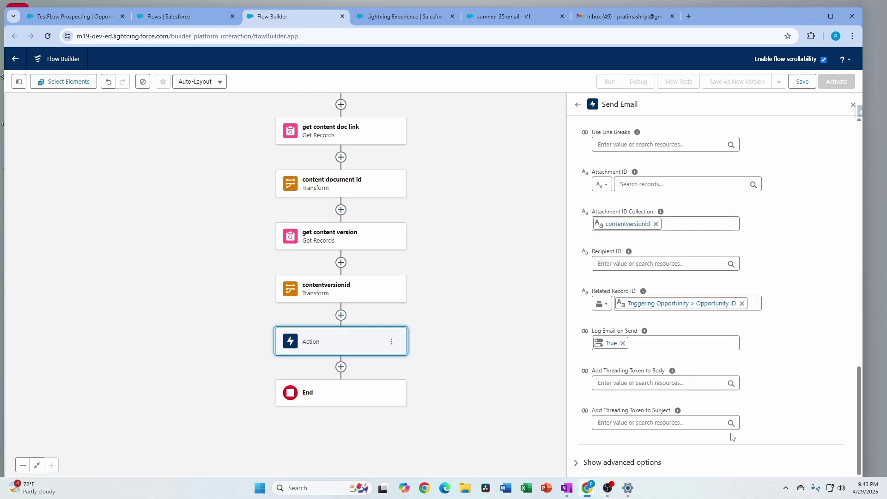
# Try the Use Email Template option, view the available email templates, and return to Compose Email Content.
pyautogui.scroll(7, 791, 365)
pyautogui.scroll(5, 789, 363)
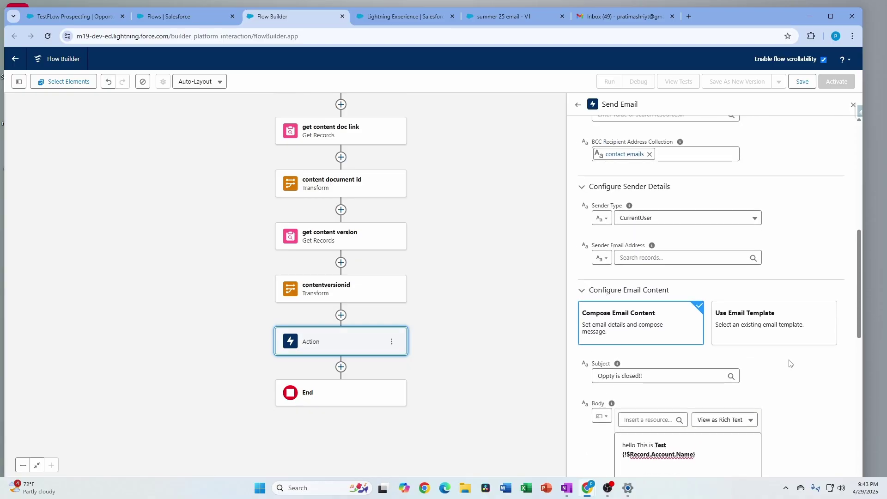
pyautogui.scroll(-3, 788, 362)
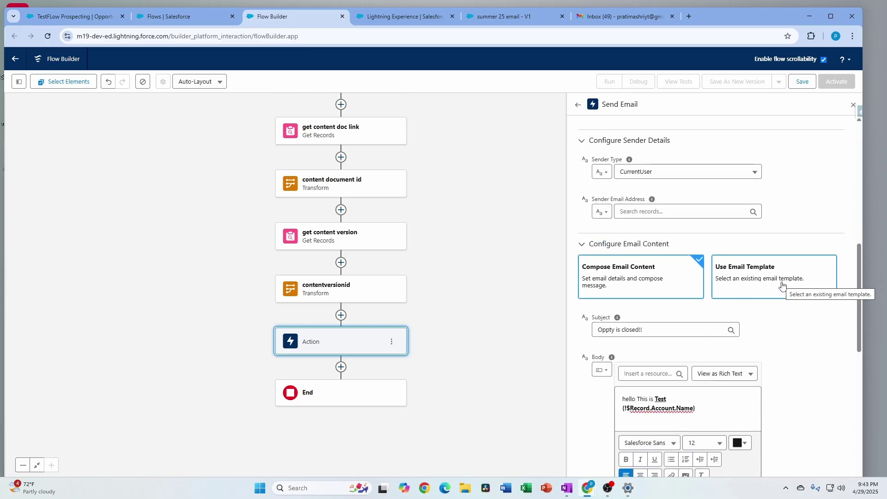
pyautogui.click(757, 283)
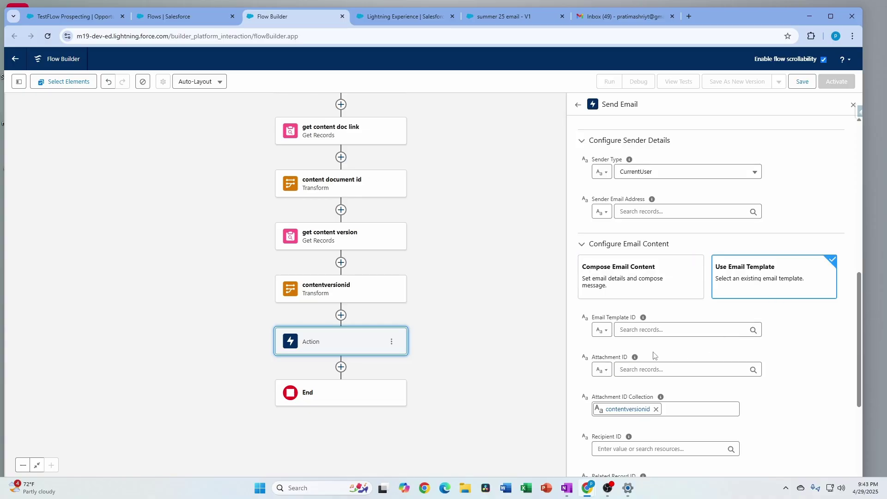
pyautogui.click(663, 330)
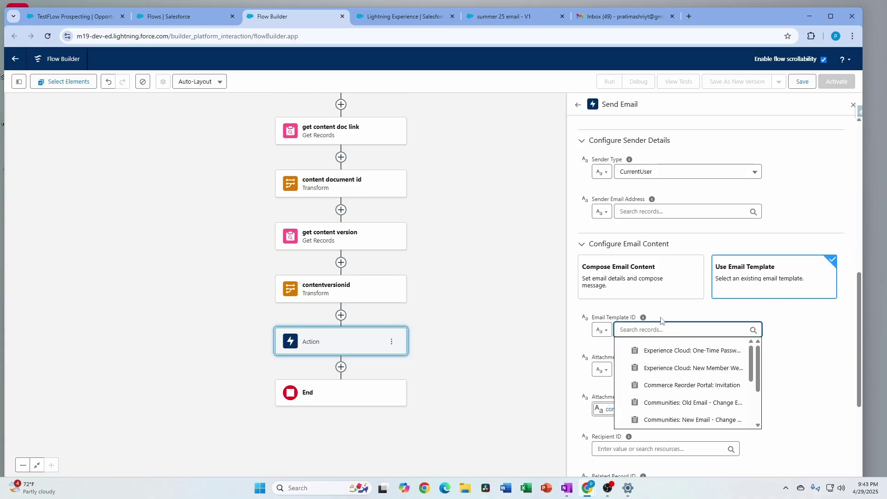
pyautogui.click(783, 390)
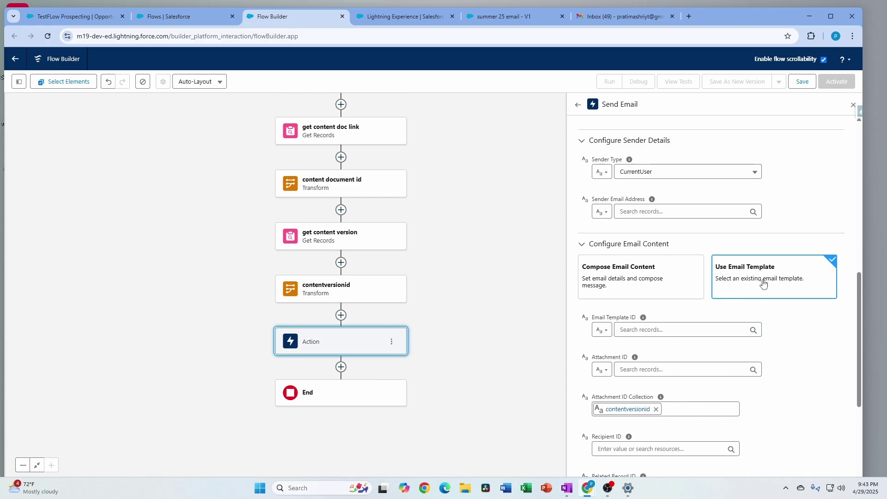
pyautogui.click(660, 276)
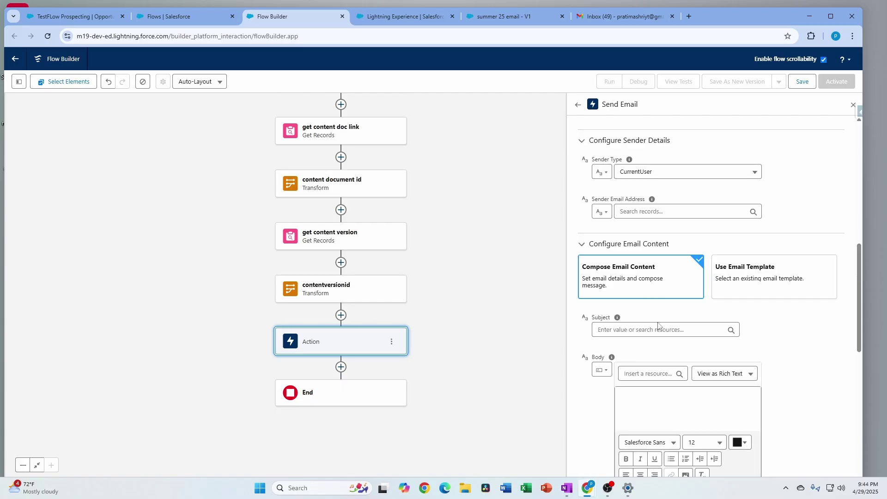
# Examine the available action versions in the Send Email action's advanced options.
pyautogui.scroll(-2, 795, 435)
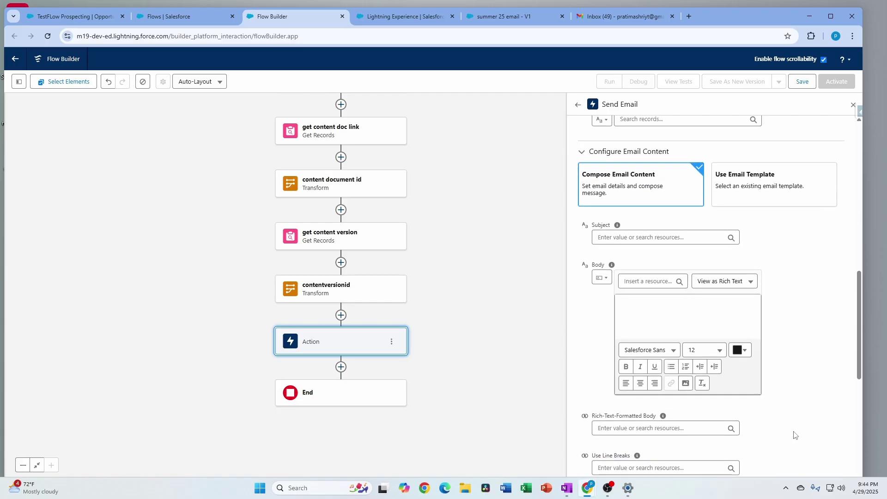
pyautogui.scroll(-8, 794, 434)
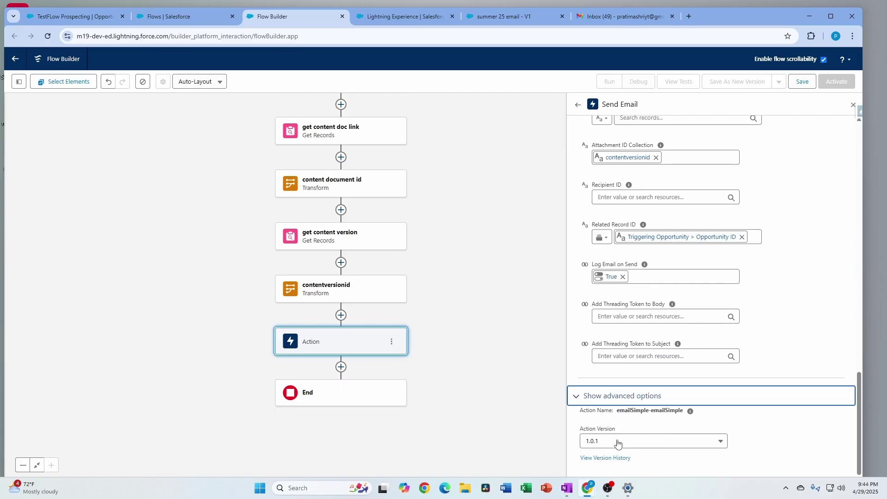
pyautogui.click(618, 444)
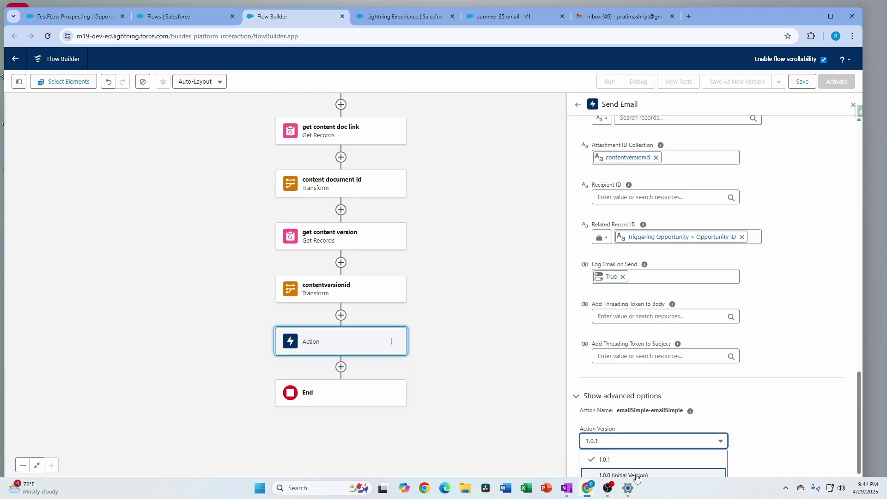
pyautogui.click(774, 455)
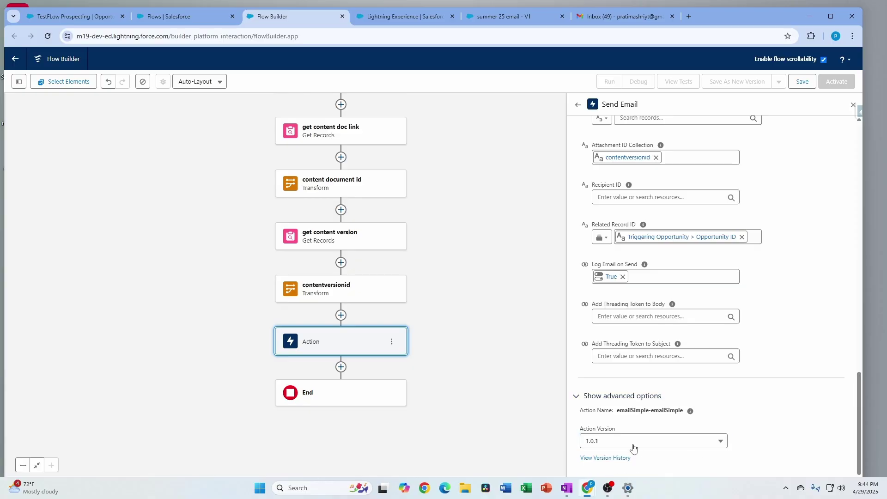
pyautogui.click(665, 441)
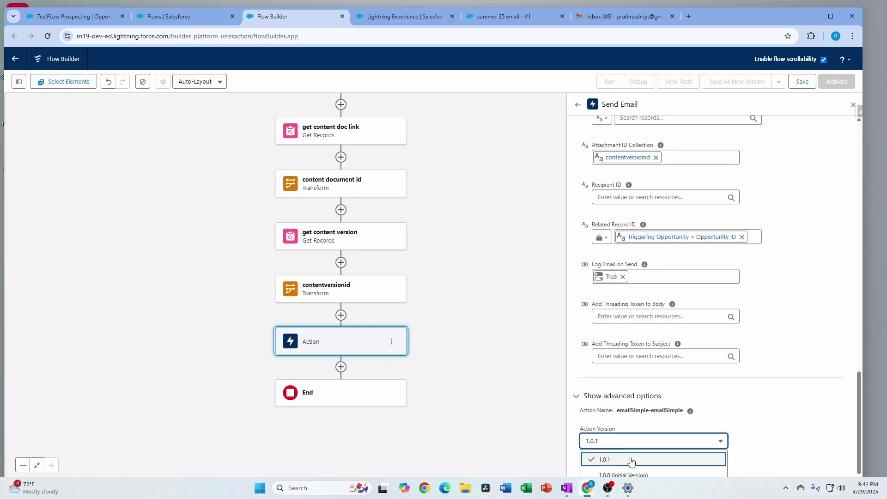
pyautogui.click(754, 417)
pyautogui.scroll(5, 766, 248)
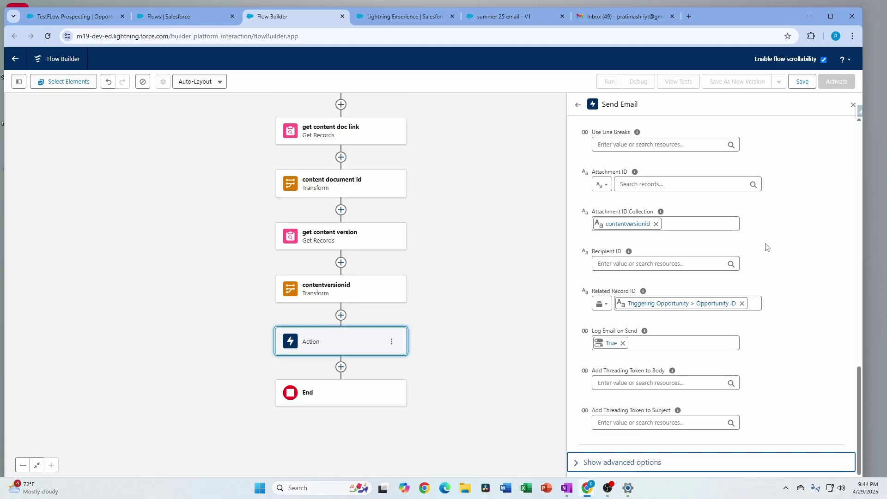
# Save the flow as summer 25 email 1, with the email Subject filled in as "Oppty is Closed!!!".
pyautogui.click(803, 81)
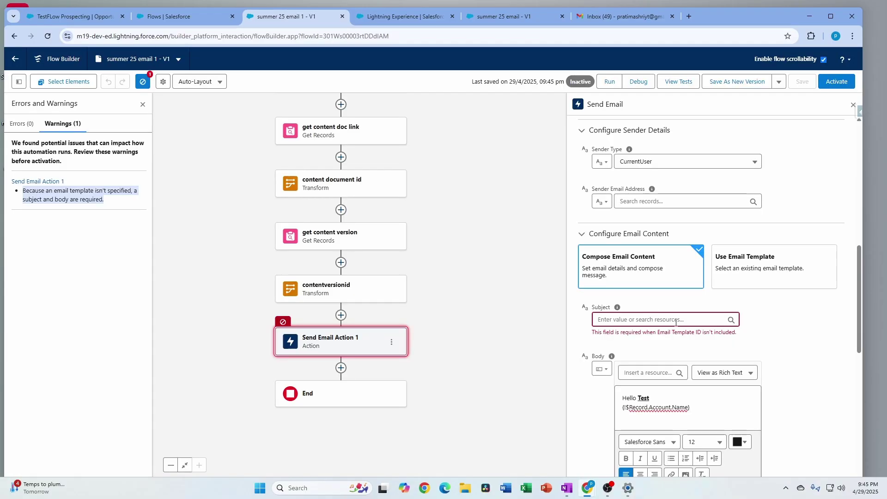
pyautogui.click(676, 320)
pyautogui.write('Oppty is Closed!!!')
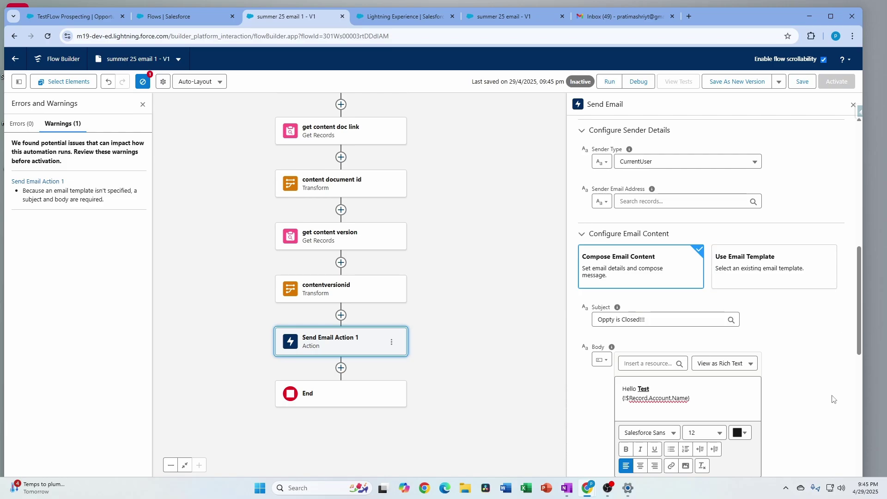
pyautogui.click(803, 81)
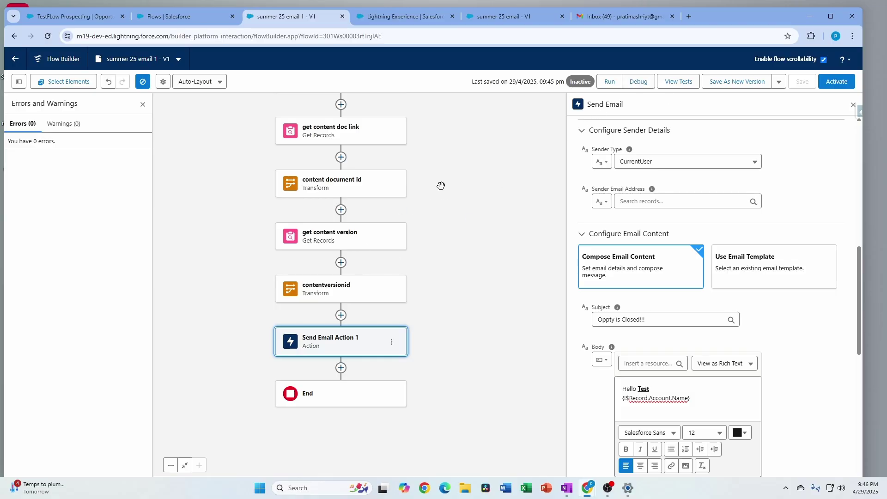
# Review the flow's sequence of elements from the record-triggered start through the Get Records and Transform elements.
pyautogui.moveTo(439, 160); pyautogui.dragTo(443, 457)
pyautogui.moveTo(477, 144); pyautogui.dragTo(475, 234)
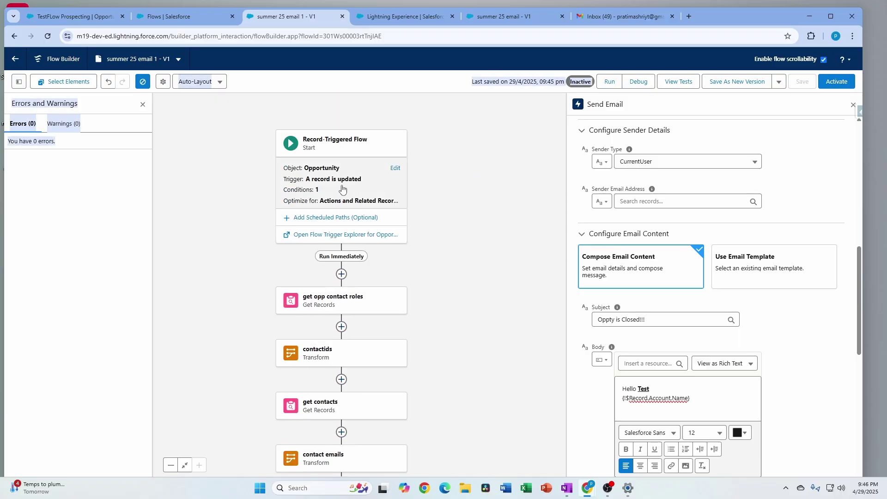
pyautogui.moveTo(446, 309); pyautogui.dragTo(439, 256)
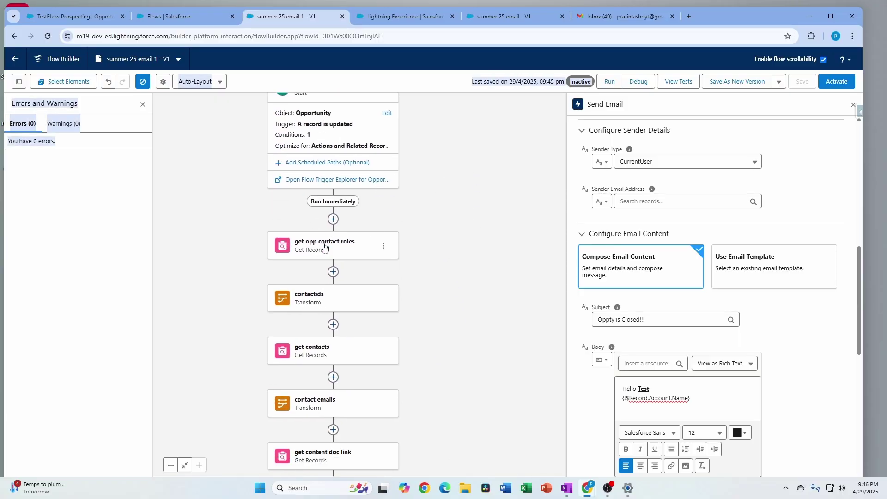
pyautogui.scroll(-7, 499, 256)
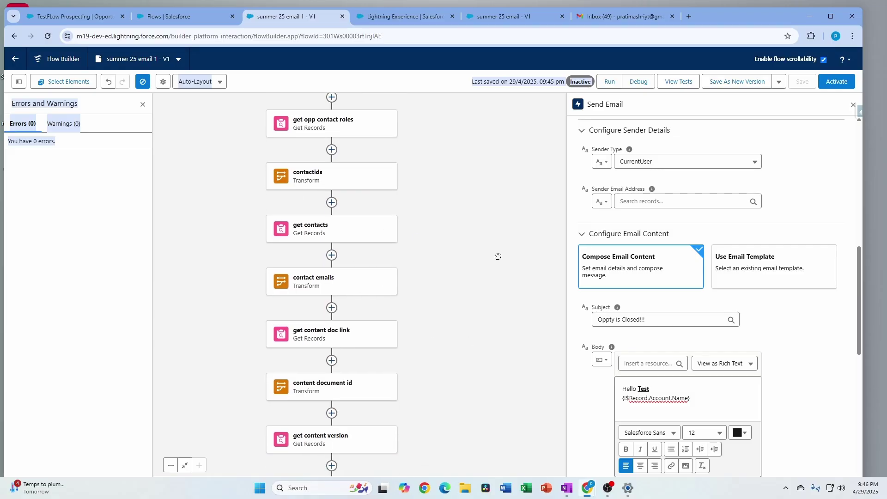
pyautogui.scroll(6, 479, 311)
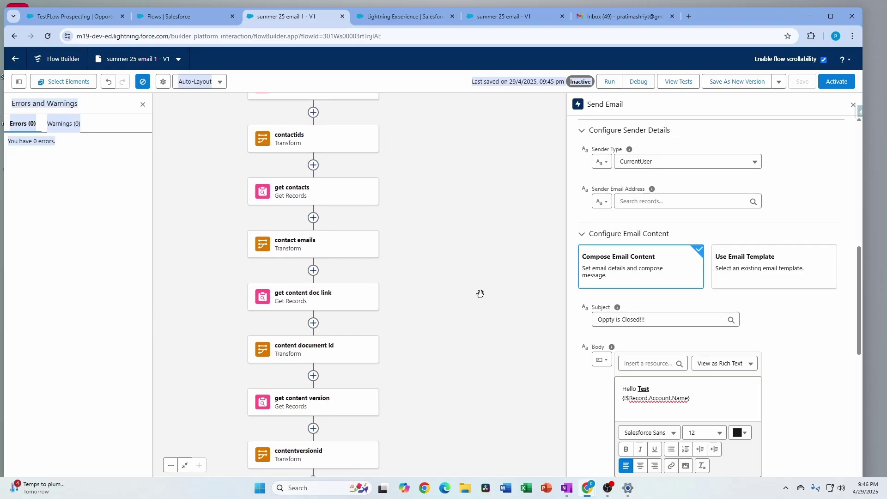
pyautogui.scroll(3, 471, 194)
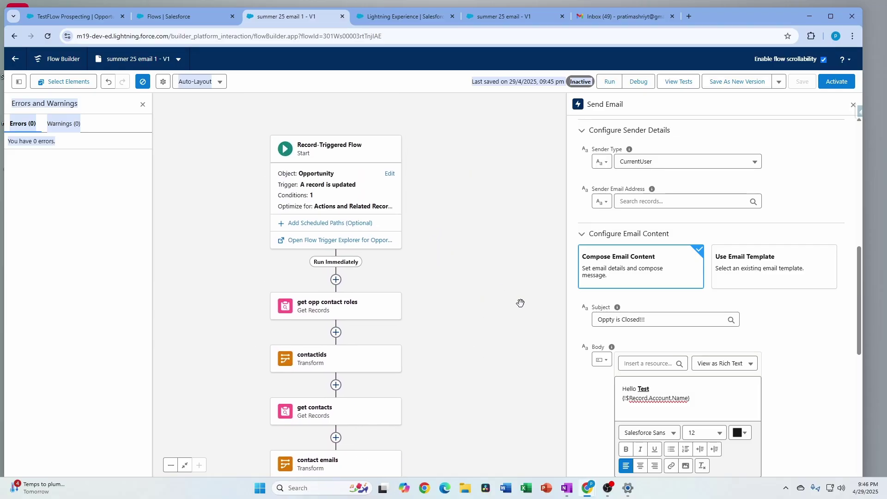
# Run a debug of the flow on the TestFLow Prospecting opportunity with start condition requirements skipped.
pyautogui.click(636, 83)
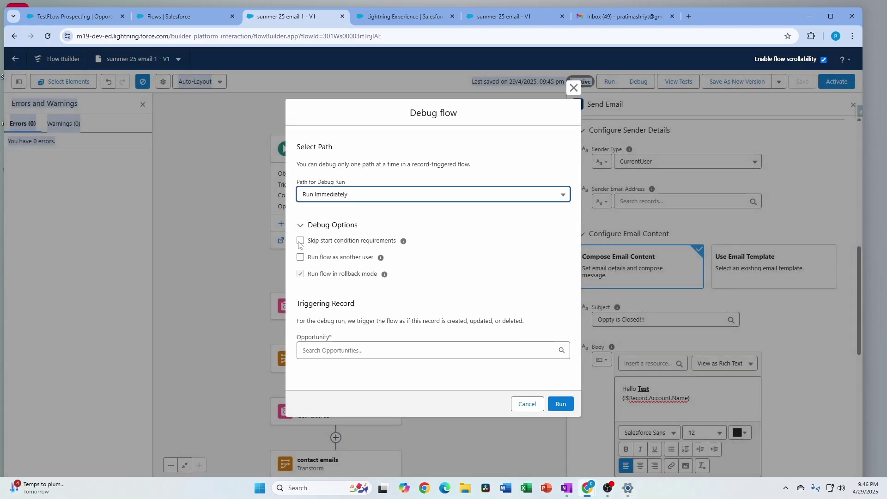
pyautogui.click(301, 241)
pyautogui.click(397, 350)
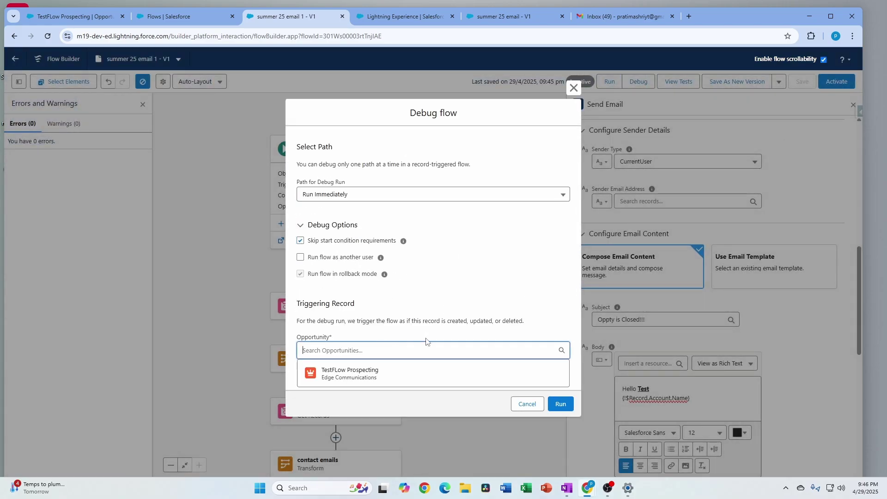
pyautogui.click(387, 374)
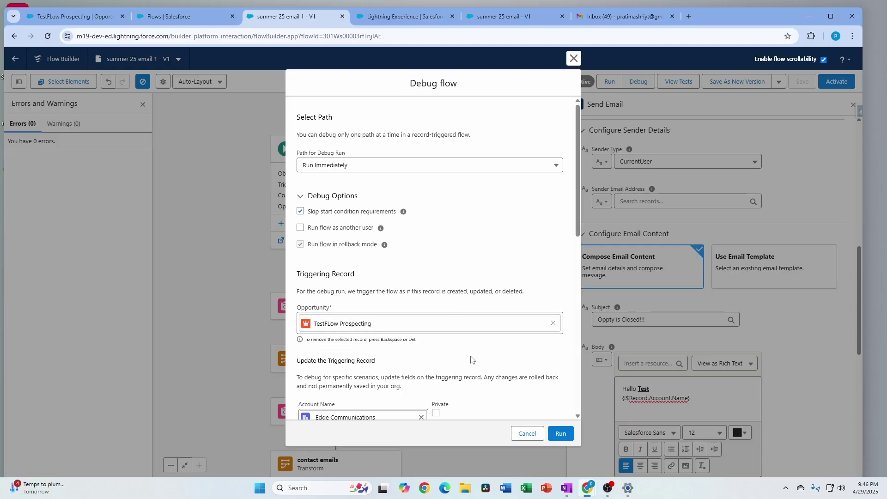
pyautogui.scroll(-4, 514, 386)
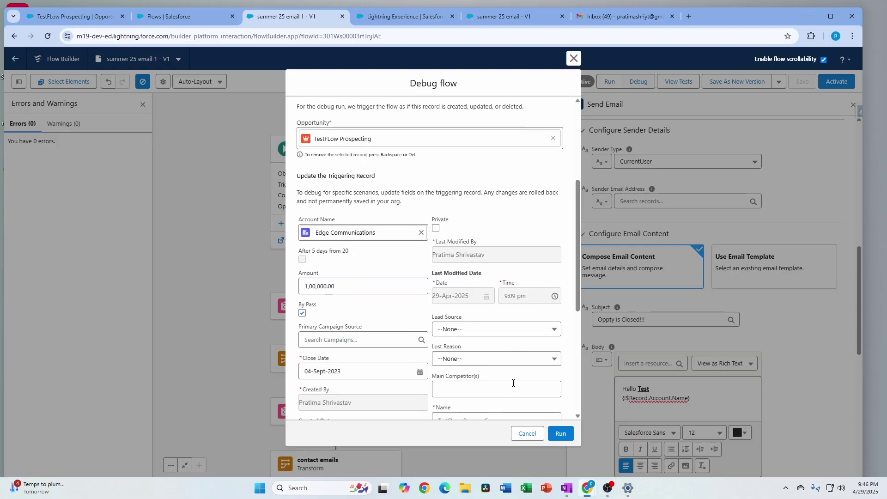
pyautogui.click(560, 433)
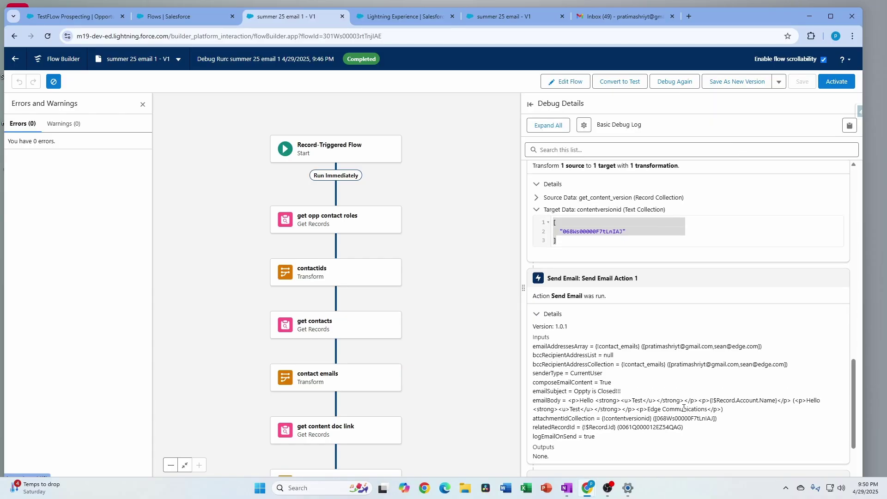
# Examine the Send Email action's recipient addresses, email body and attachment ID collection in the debug details.
pyautogui.scroll(2, 683, 407)
pyautogui.scroll(-4, 683, 410)
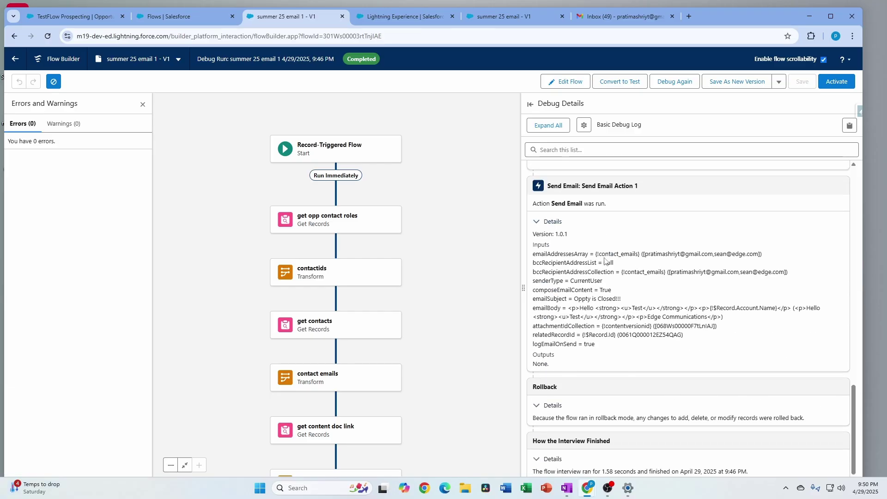
pyautogui.moveTo(599, 255); pyautogui.dragTo(764, 256)
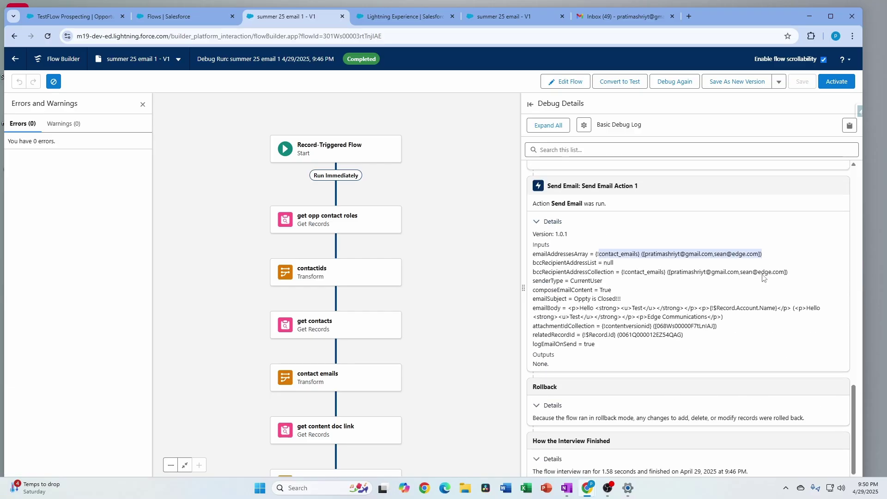
pyautogui.moveTo(569, 308); pyautogui.dragTo(724, 319)
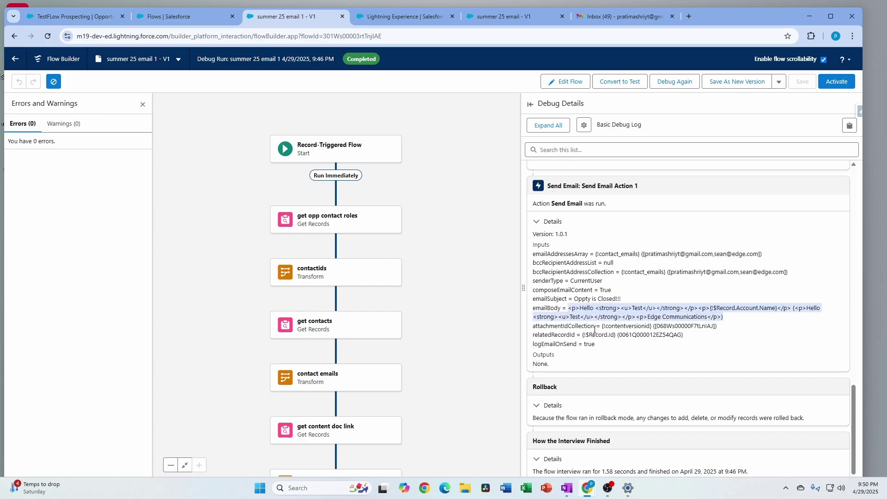
pyautogui.moveTo(594, 328); pyautogui.dragTo(721, 328)
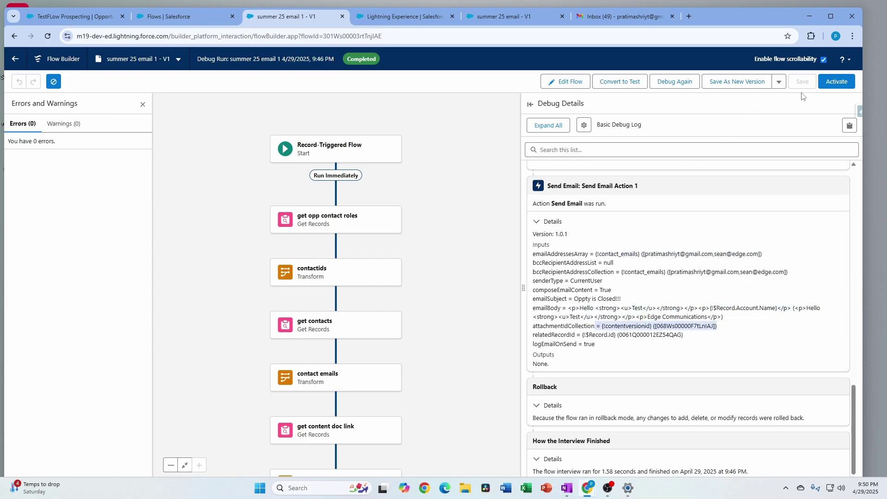
# Activate the flow and check the TestFLow Prospecting opportunity's activity timeline and contact roles.
pyautogui.click(837, 91)
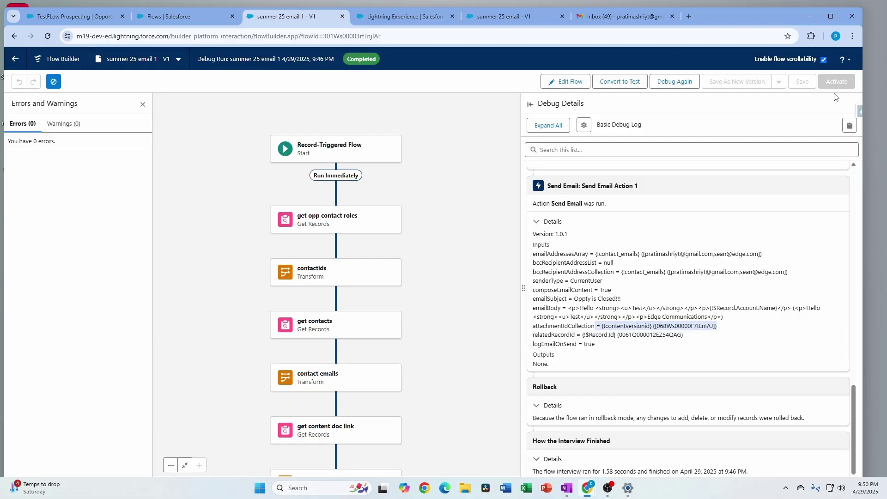
pyautogui.click(74, 17)
pyautogui.scroll(-3, 652, 416)
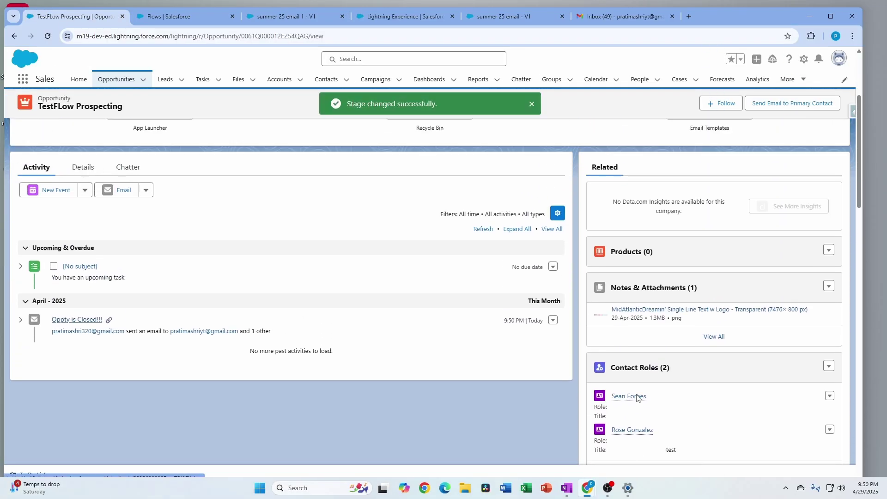
# Switch to Gmail, open the new "Oppty is Closed!!!" email and inspect its body text.
pyautogui.hotkey('ctrl', '6')
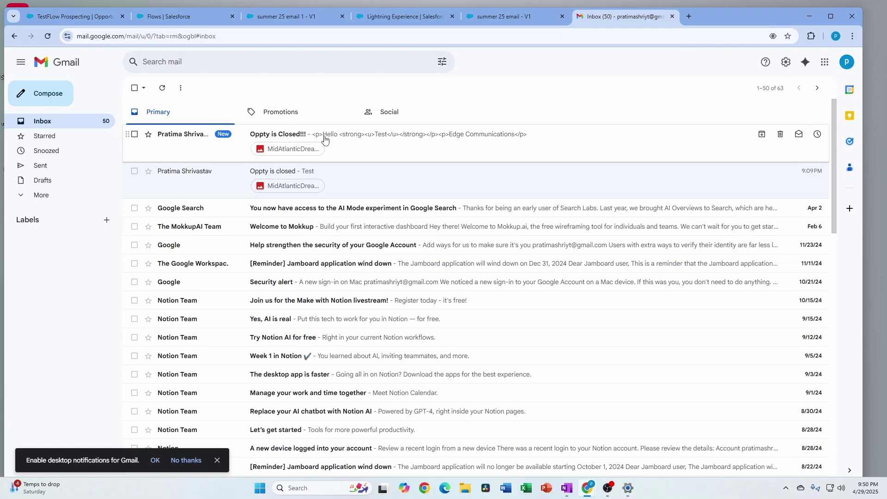
pyautogui.click(238, 134)
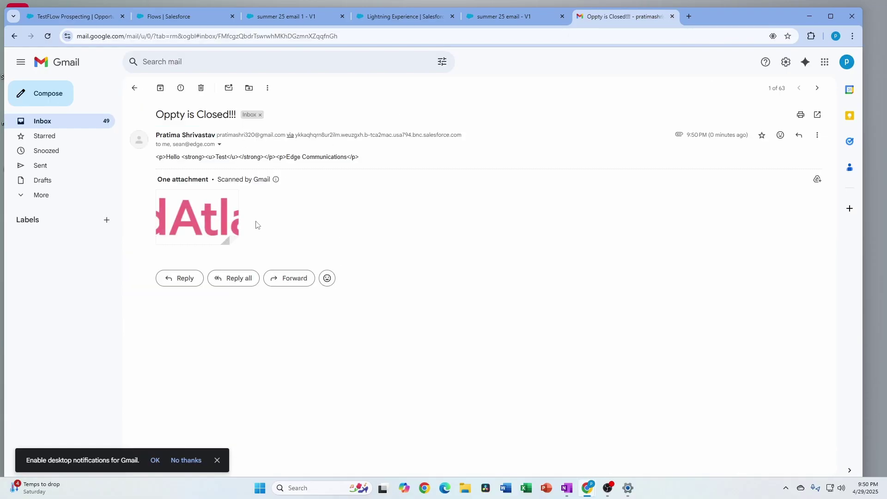
pyautogui.moveTo(268, 156); pyautogui.dragTo(364, 160)
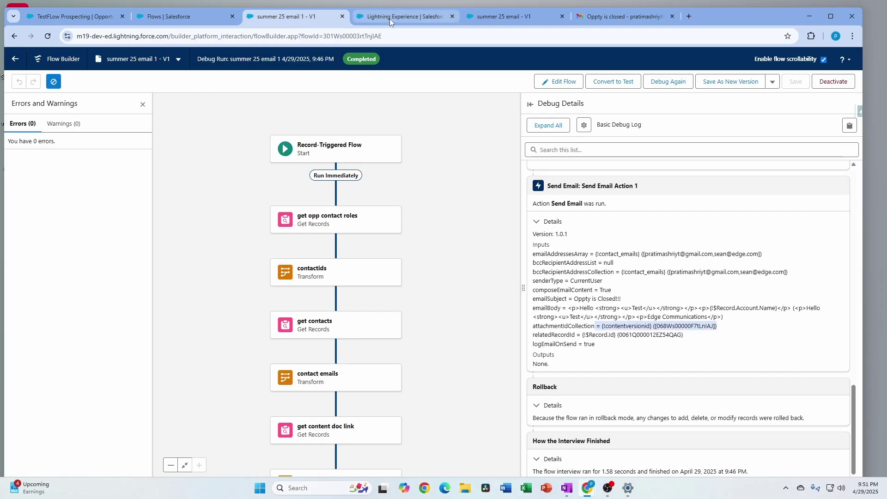
# Edit the flow to set Rich-Text-Formatted Body to True in Send Email Action 1, and save it as a new version.
pyautogui.click(553, 81)
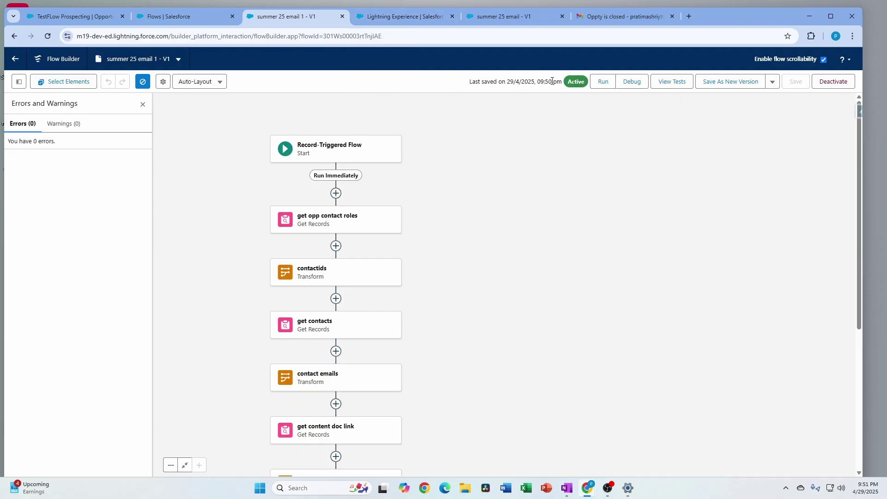
pyautogui.scroll(-8, 503, 352)
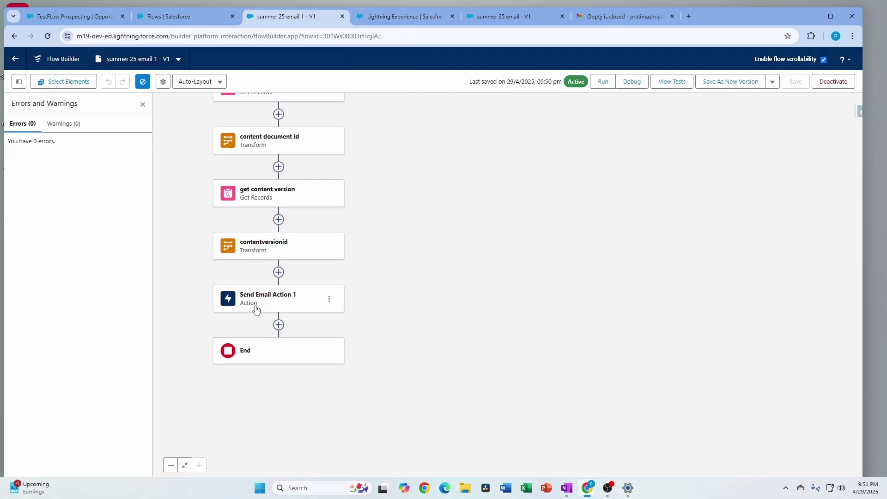
pyautogui.click(255, 308)
pyautogui.scroll(-3, 761, 409)
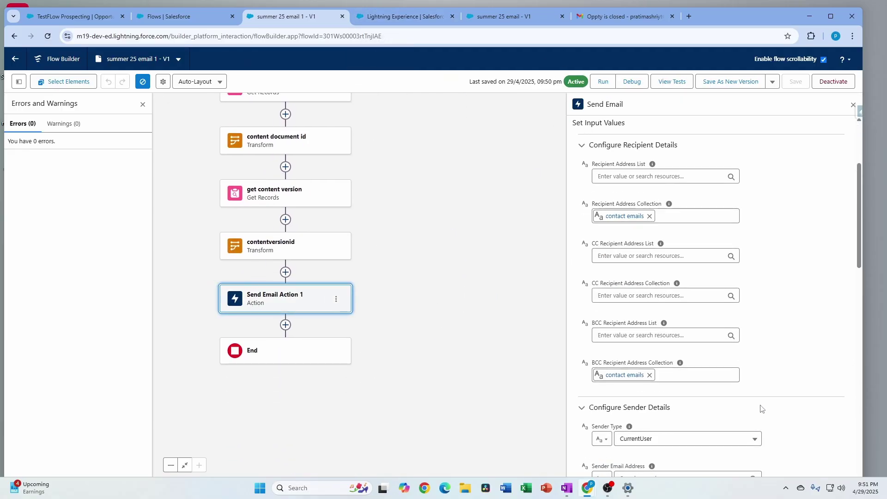
pyautogui.scroll(-3, 761, 408)
pyautogui.scroll(-7, 762, 408)
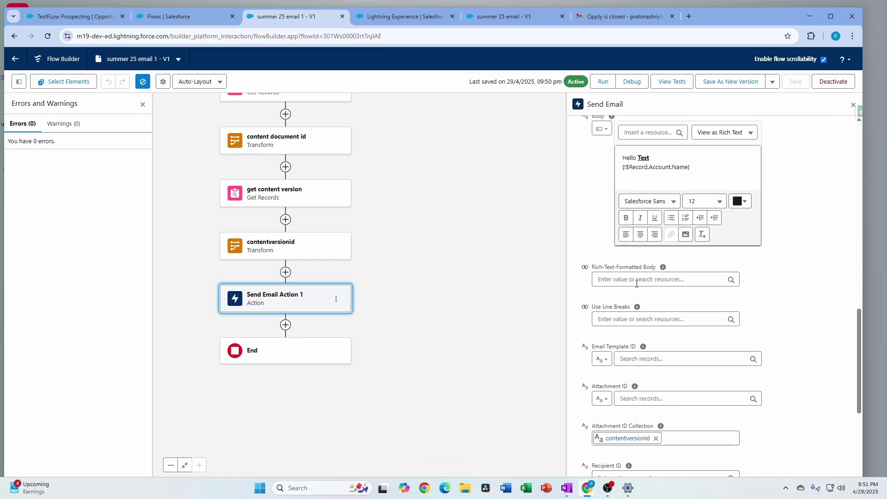
pyautogui.click(637, 281)
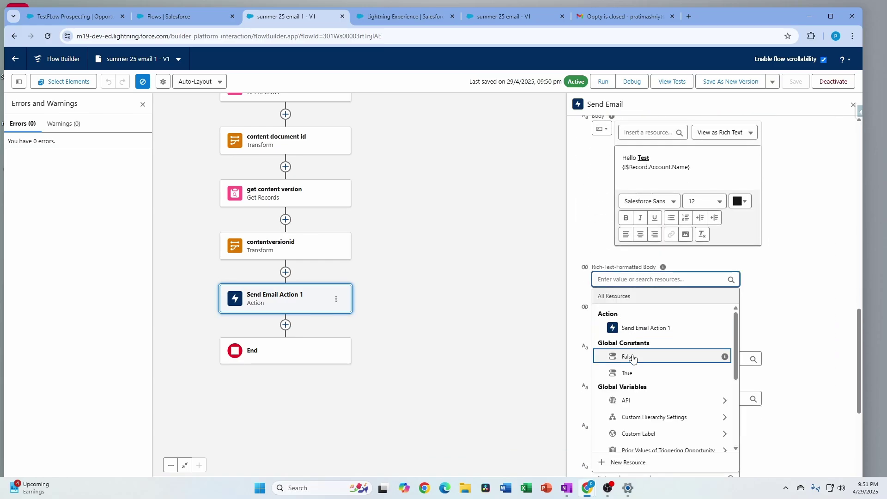
pyautogui.click(639, 374)
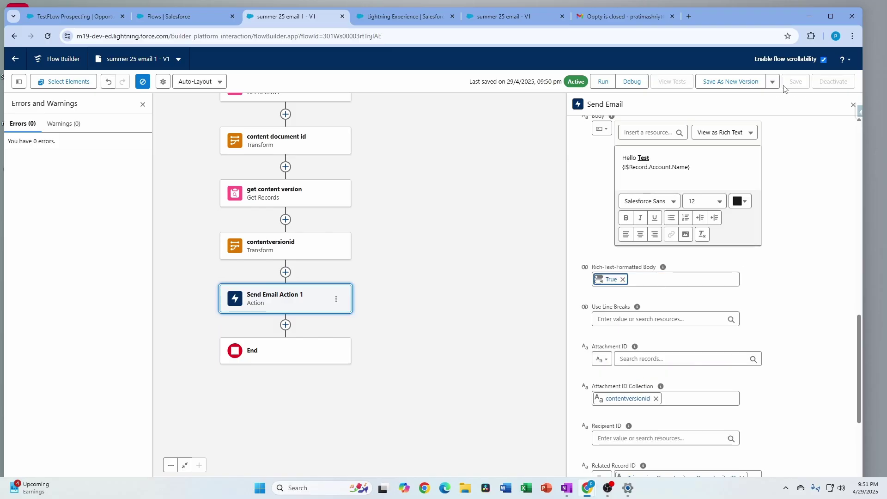
pyautogui.click(732, 82)
pyautogui.click(605, 342)
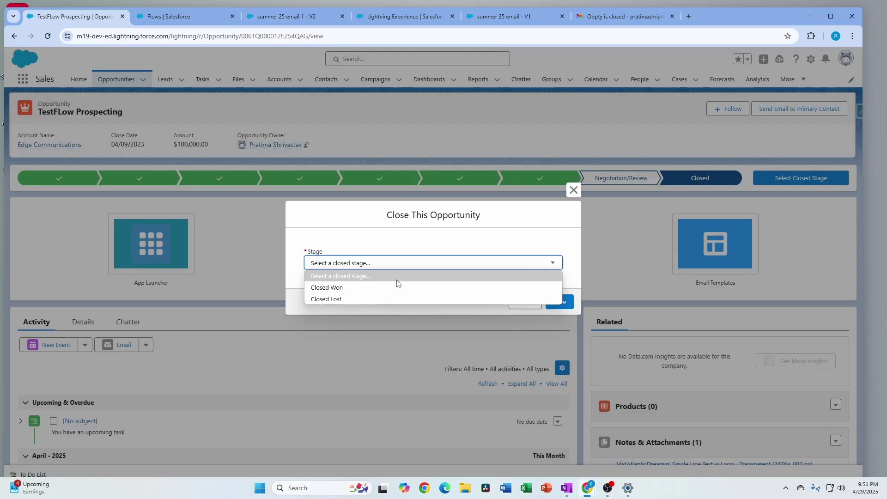
# Set the TestFLow Prospecting opportunity's stage to Closed Won and save it.
pyautogui.click(390, 288)
pyautogui.click(560, 302)
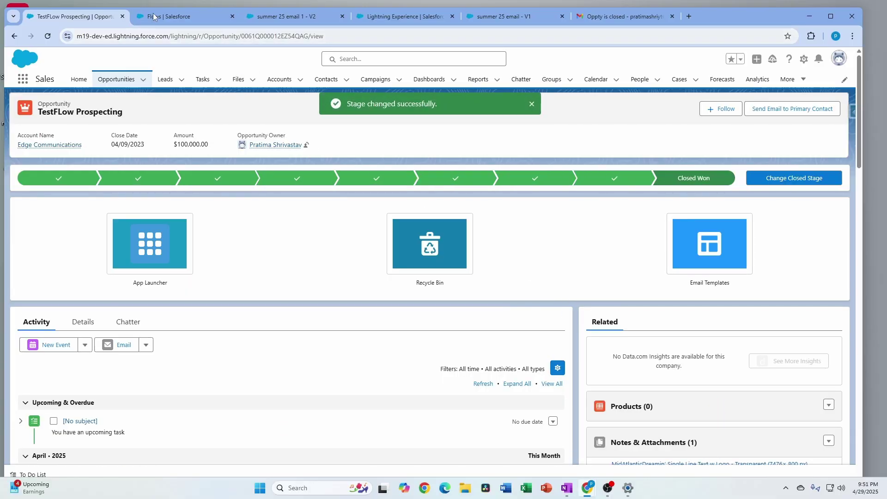
# Open the latest "Oppty is Closed!!!" email in Gmail and check the greeting and account name in its body.
pyautogui.click(614, 21)
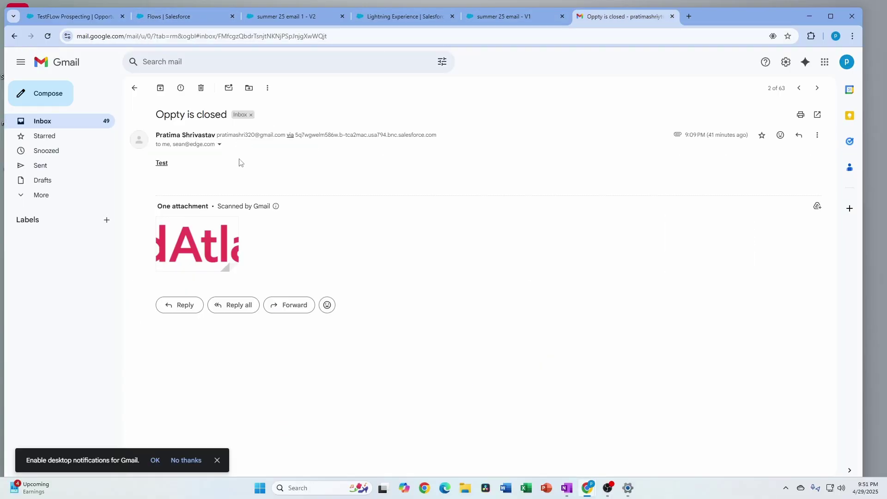
pyautogui.click(85, 125)
pyautogui.click(324, 135)
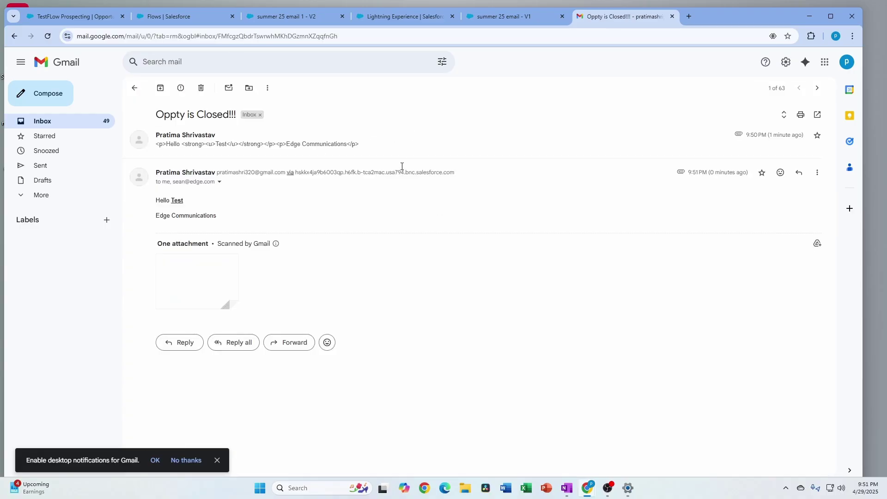
pyautogui.moveTo(154, 201)
pyautogui.mouseDown()
pyautogui.moveTo(235, 223)
pyautogui.moveTo(168, 211)
pyautogui.mouseUp()
pyautogui.tripleClick(212, 217)
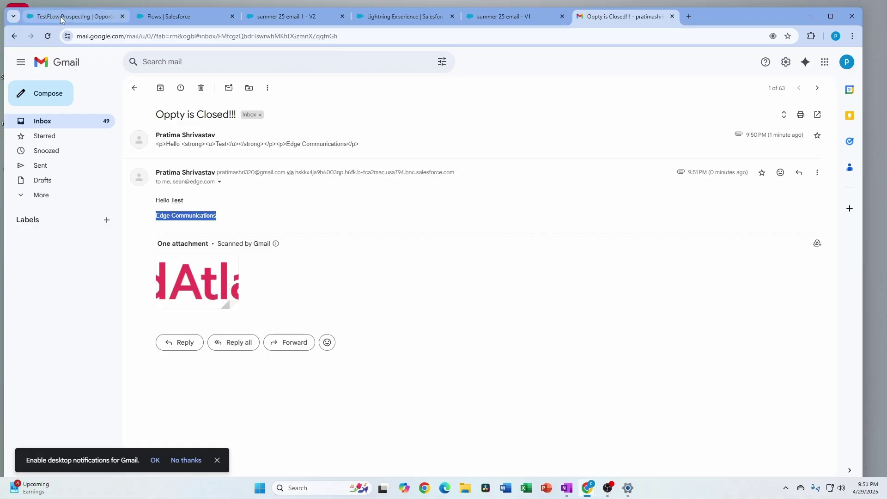
# Start a new screen flow from the Flows page in Setup and add a Screen element after the start.
pyautogui.click(74, 17)
pyautogui.hotkey('ctrl', 'Tab')
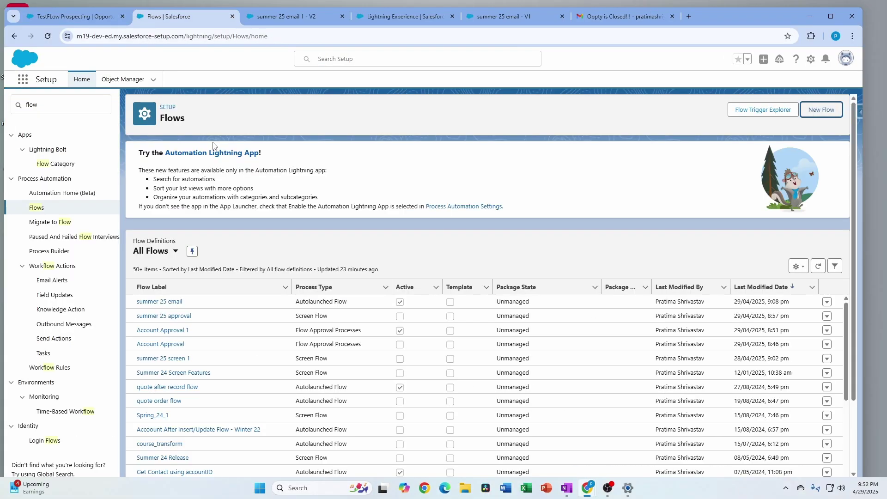
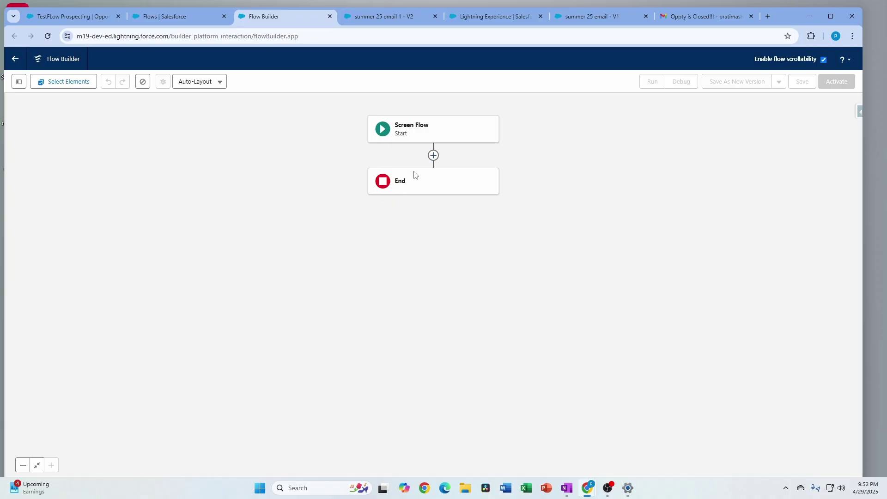
pyautogui.click(433, 155)
pyautogui.click(405, 229)
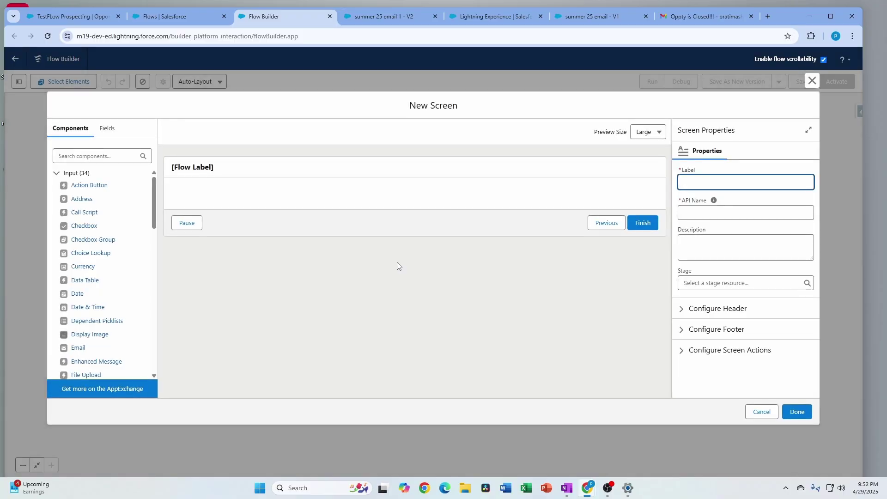
# Add an Email input component to the new screen and select it for configuration.
pyautogui.click(398, 266)
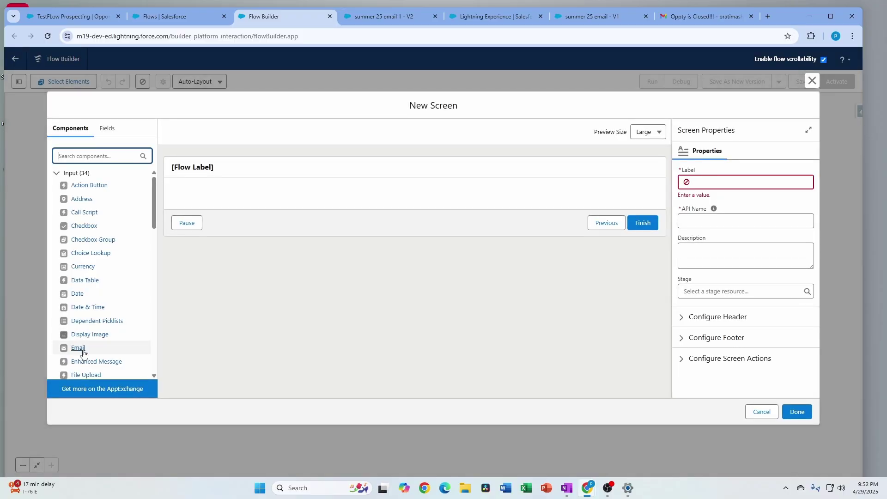
pyautogui.moveTo(79, 349); pyautogui.dragTo(227, 197)
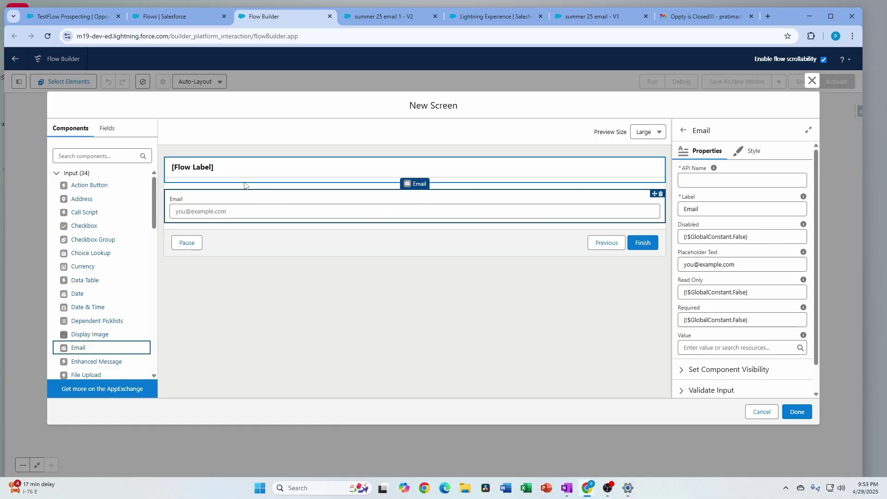
pyautogui.click(257, 199)
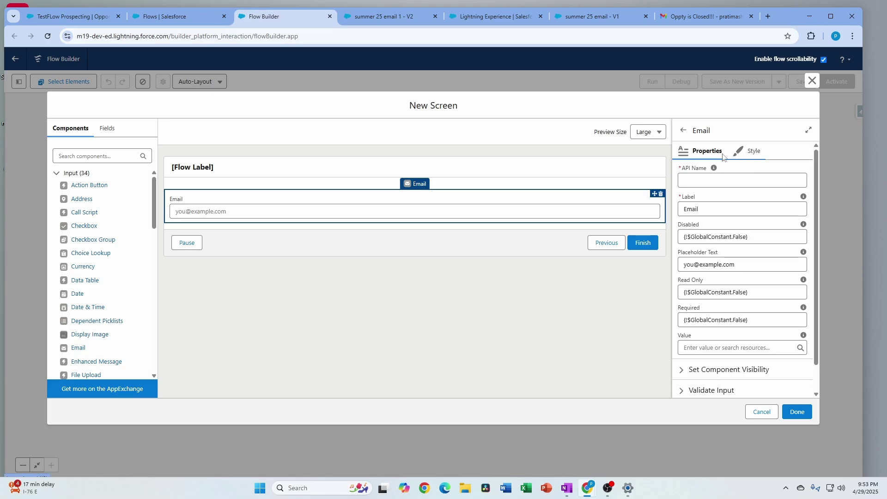
# In the Email component's style settings, try a width of 1 of 12 and set it to 5 of 12.
pyautogui.click(751, 152)
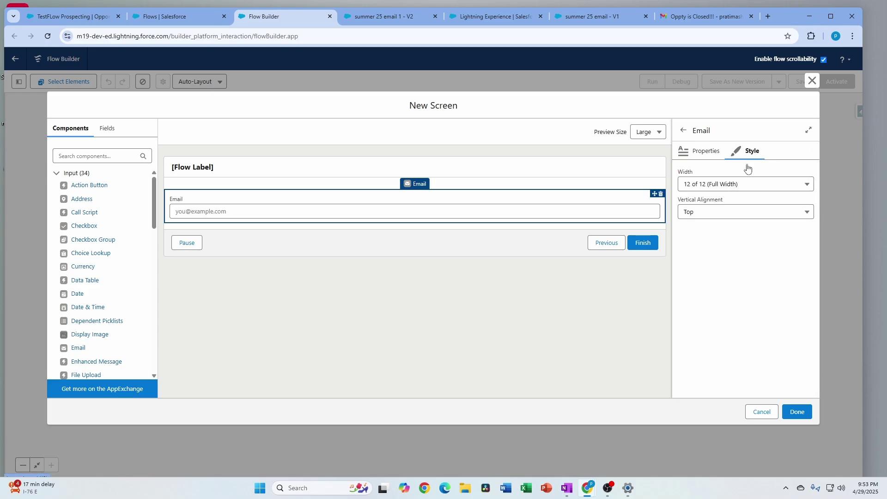
pyautogui.click(732, 186)
pyautogui.click(709, 198)
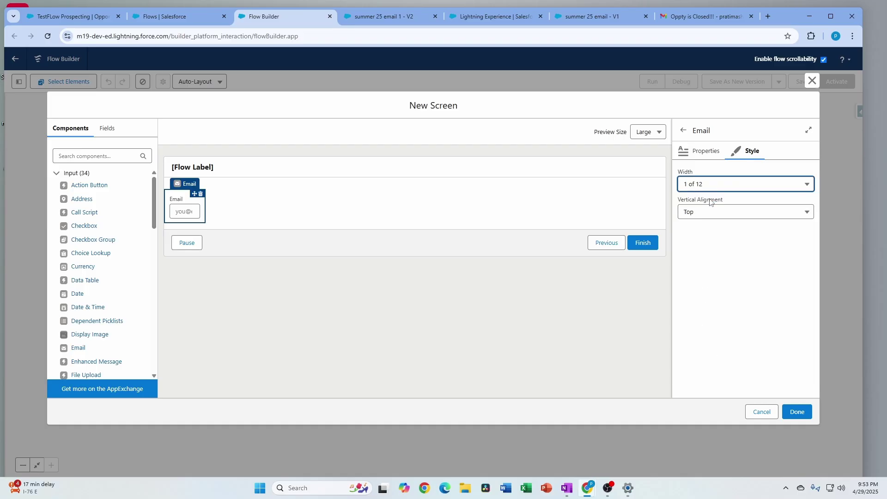
pyautogui.click(729, 188)
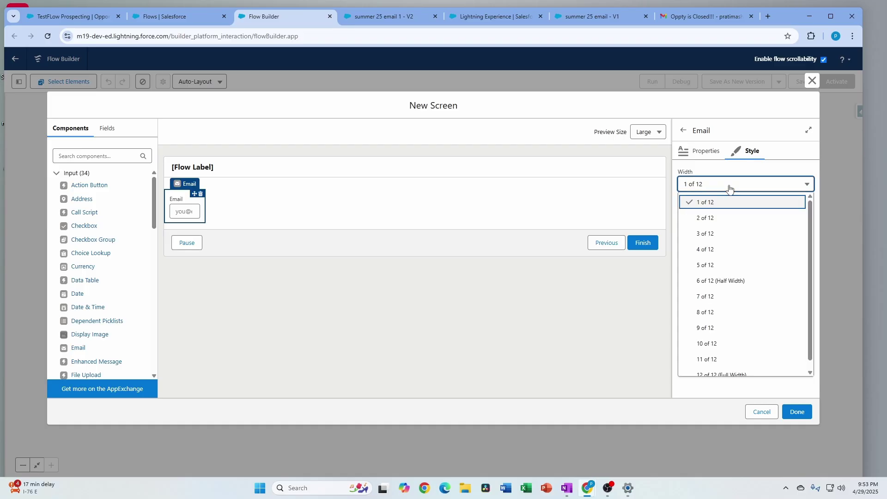
pyautogui.click(727, 263)
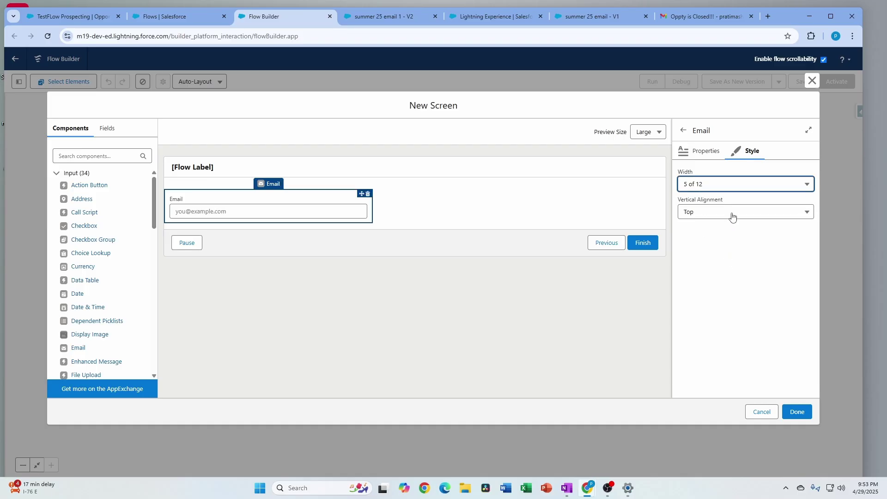
# Try the Middle vertical alignment for the Email component and set it back to Top.
pyautogui.click(726, 213)
pyautogui.click(726, 245)
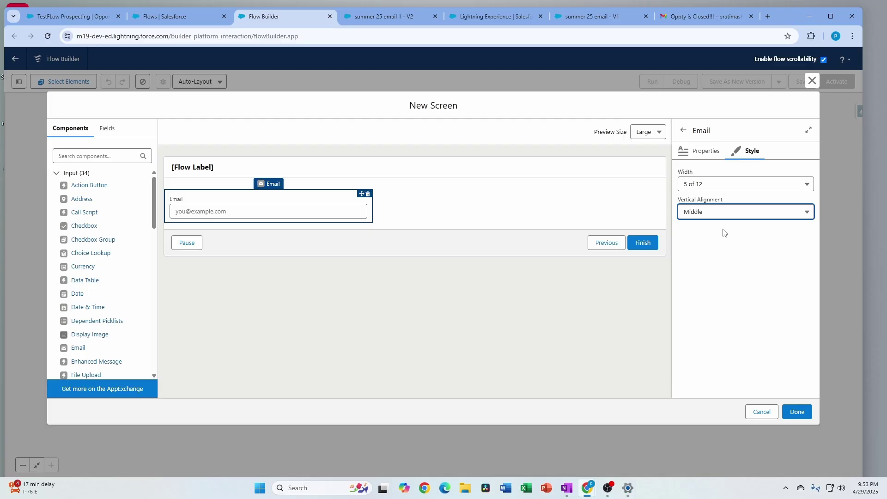
pyautogui.click(725, 215)
pyautogui.click(722, 231)
pyautogui.click(645, 135)
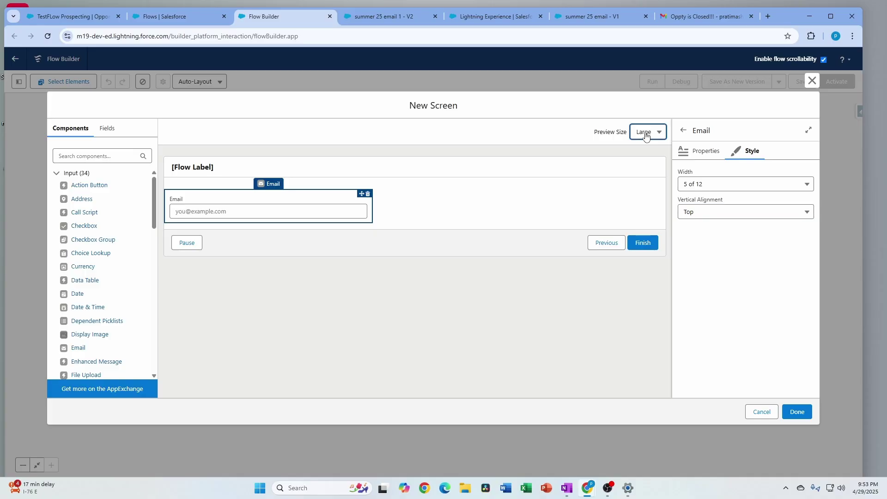
pyautogui.click(631, 110)
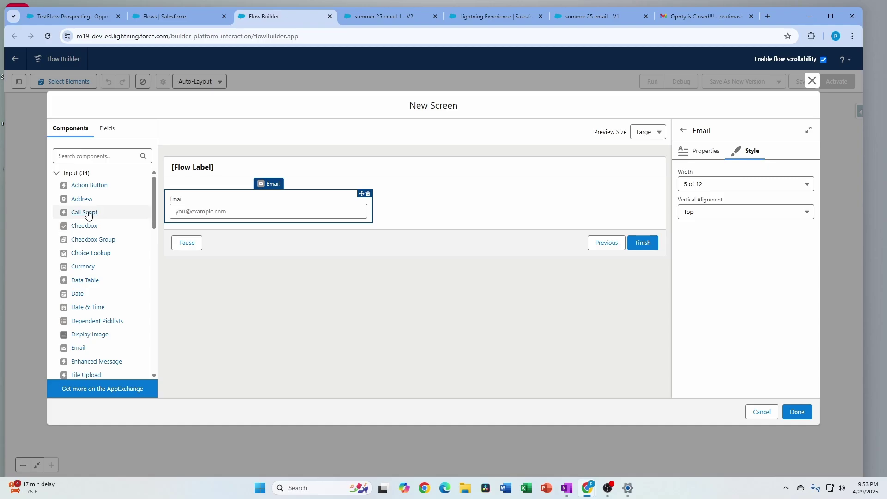
# Add an Address component below the Email field and set its width to 6 of 12 in its style settings.
pyautogui.moveTo(109, 199); pyautogui.dragTo(499, 246)
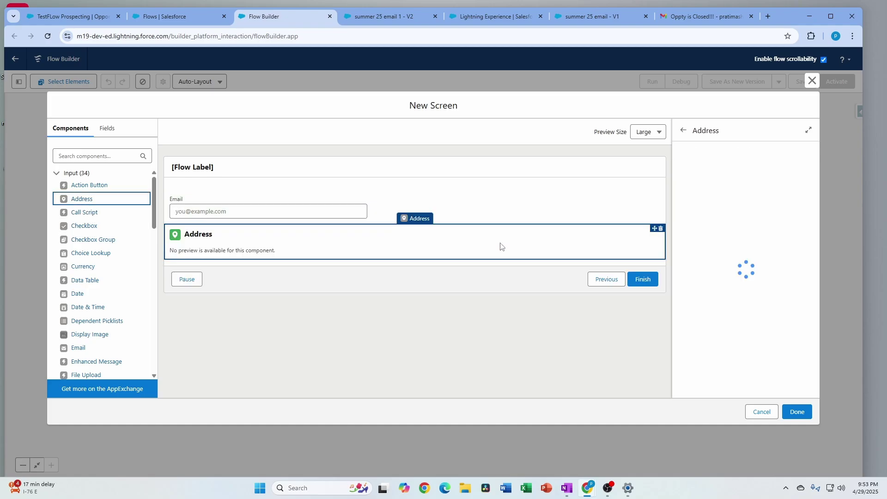
pyautogui.moveTo(354, 275); pyautogui.dragTo(451, 249)
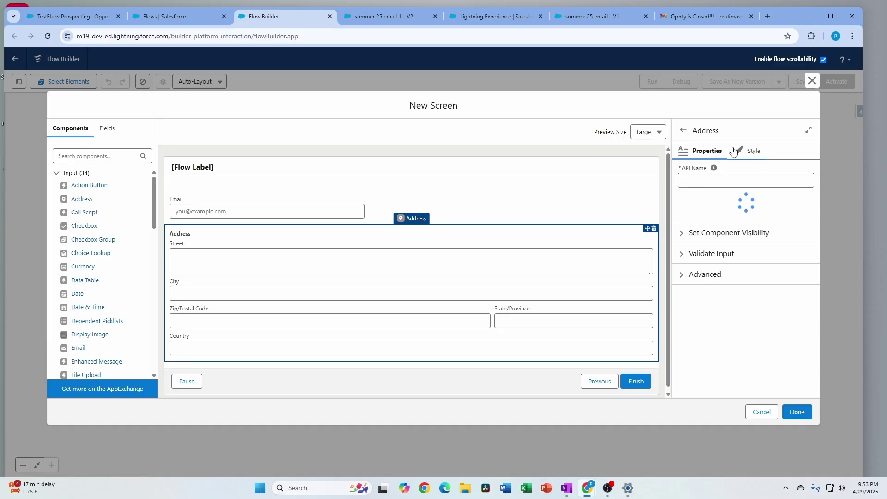
pyautogui.click(751, 150)
pyautogui.click(733, 184)
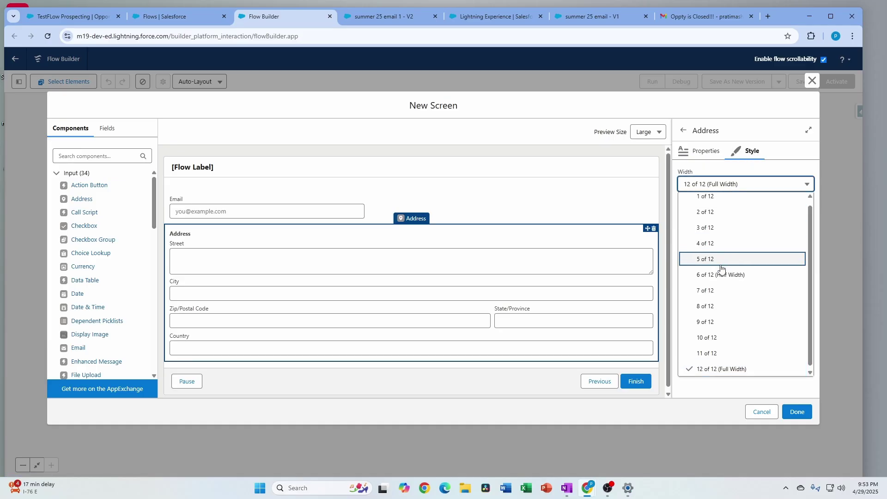
pyautogui.click(721, 273)
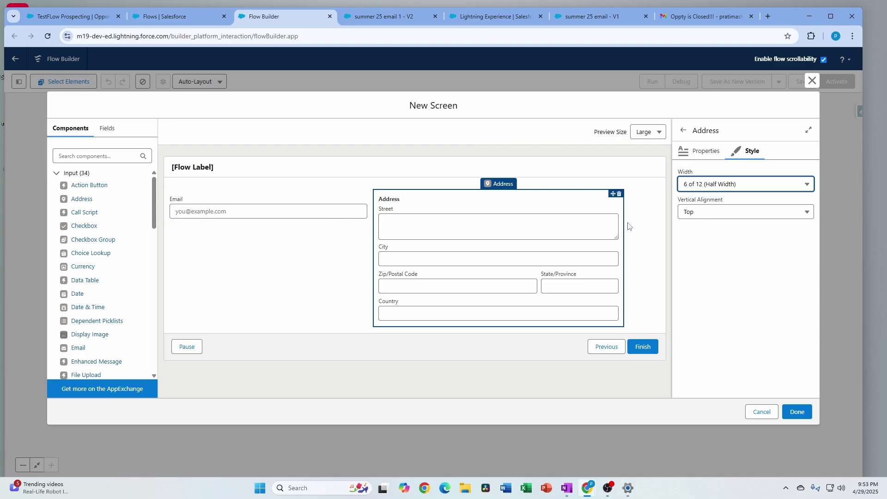
# Preview the screen layout at the Small size and return the preview to Large.
pyautogui.click(659, 132)
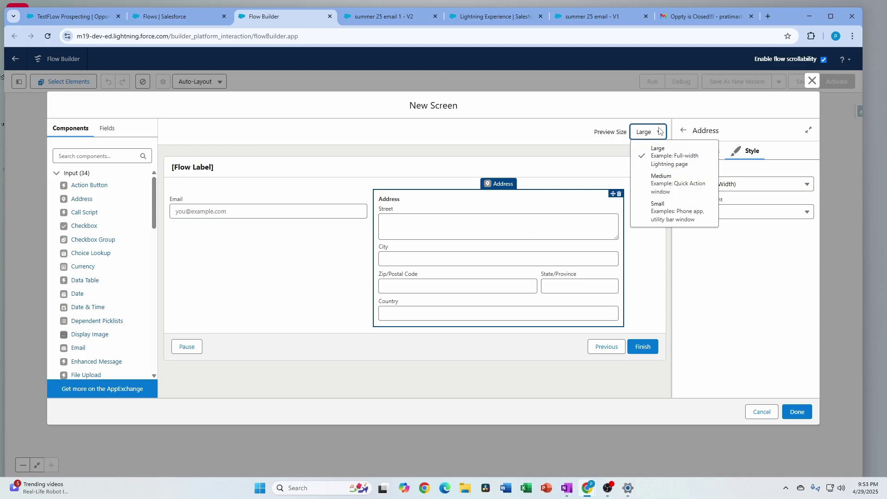
pyautogui.click(675, 218)
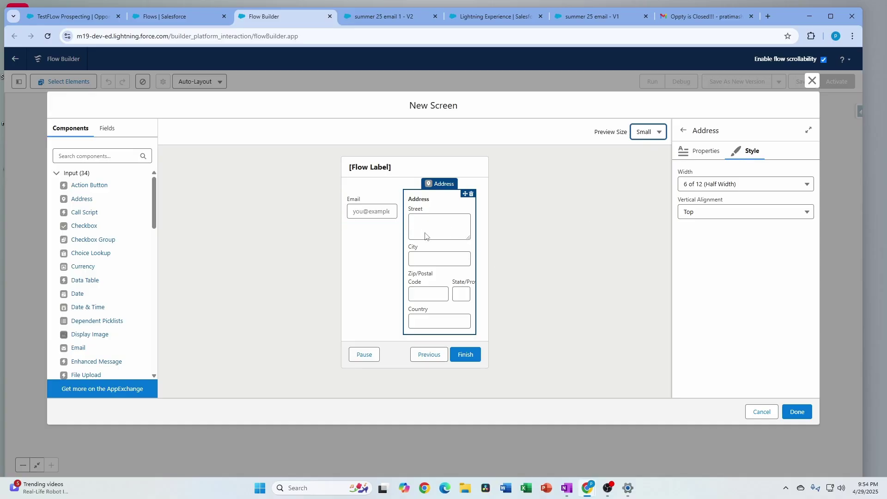
pyautogui.click(652, 134)
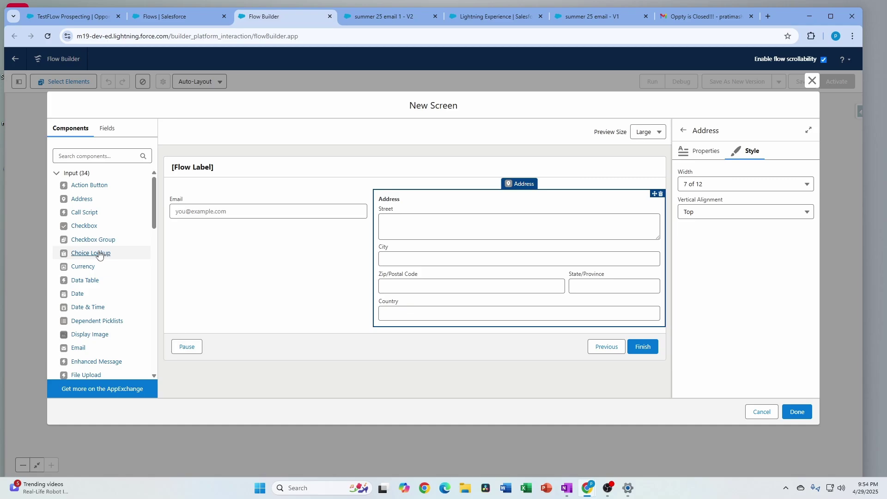
# Add a Choice Lookup component below the Email field and start a new resource of type Choice for it.
pyautogui.moveTo(99, 255); pyautogui.dragTo(337, 237)
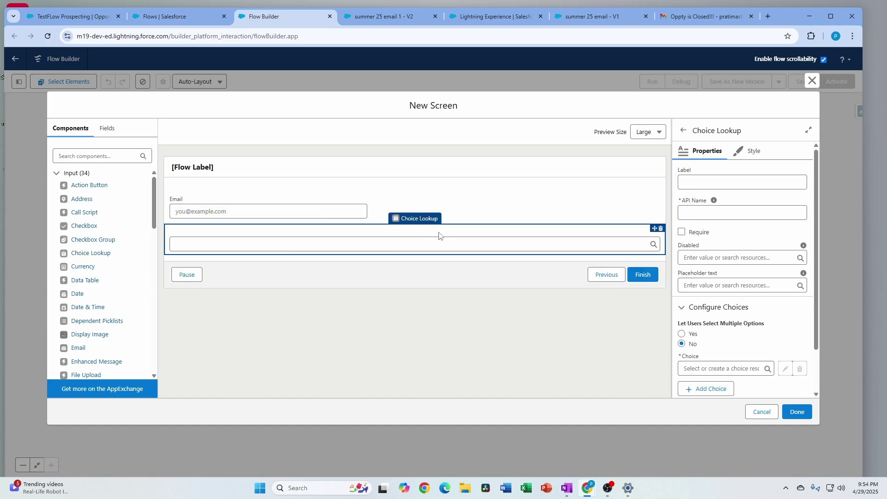
pyautogui.scroll(-2, 726, 323)
pyautogui.click(721, 317)
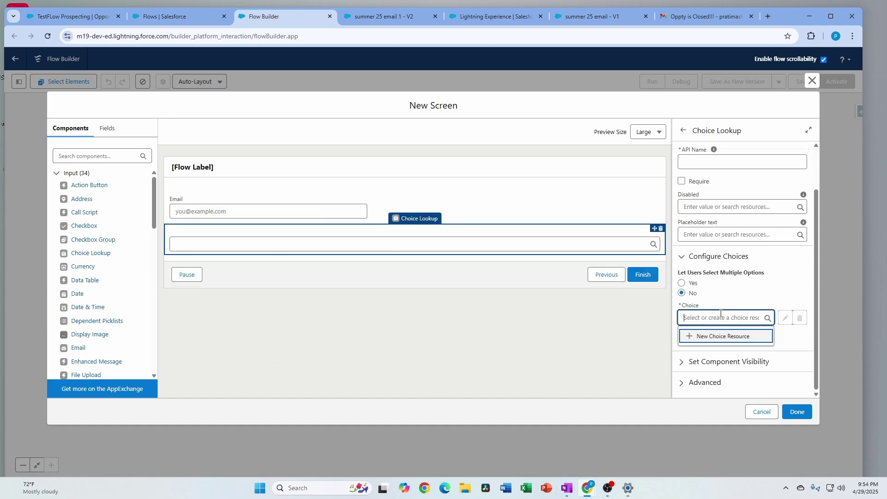
pyautogui.click(716, 337)
pyautogui.click(355, 234)
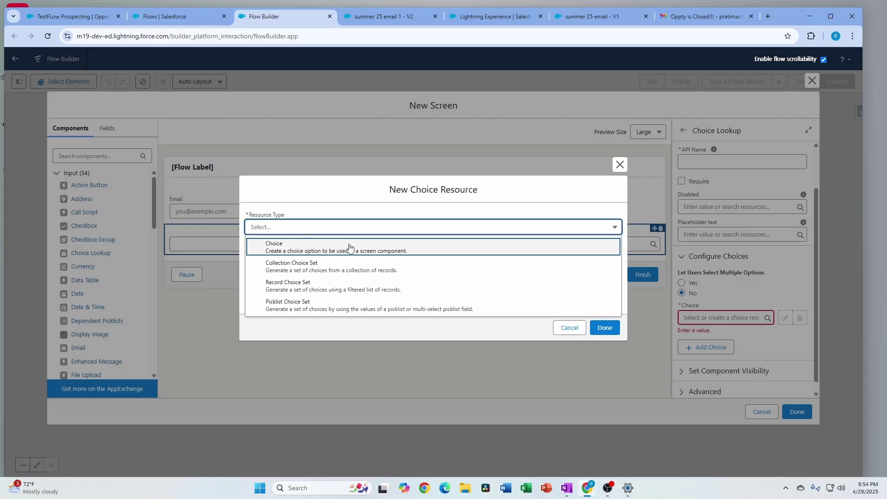
pyautogui.click(350, 248)
# Give the new choice resource the API name Yes and the choice label Yes.
pyautogui.click(322, 160)
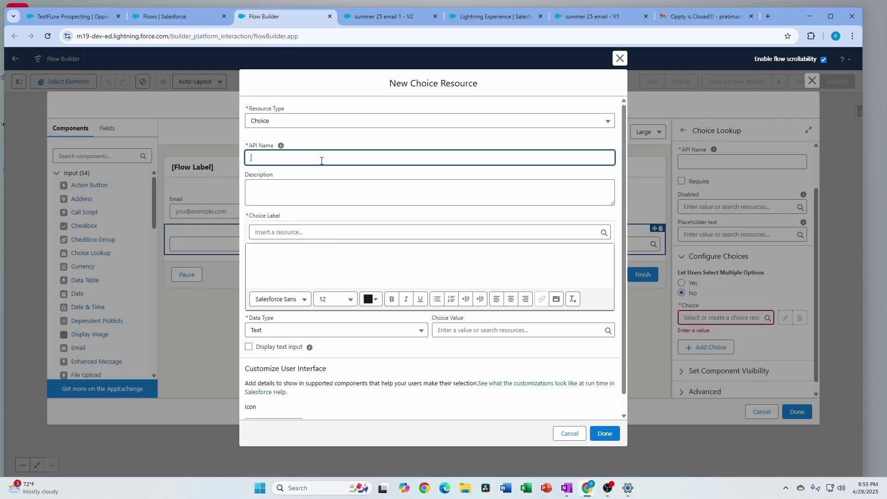
pyautogui.write('Yes')
pyautogui.click(332, 227)
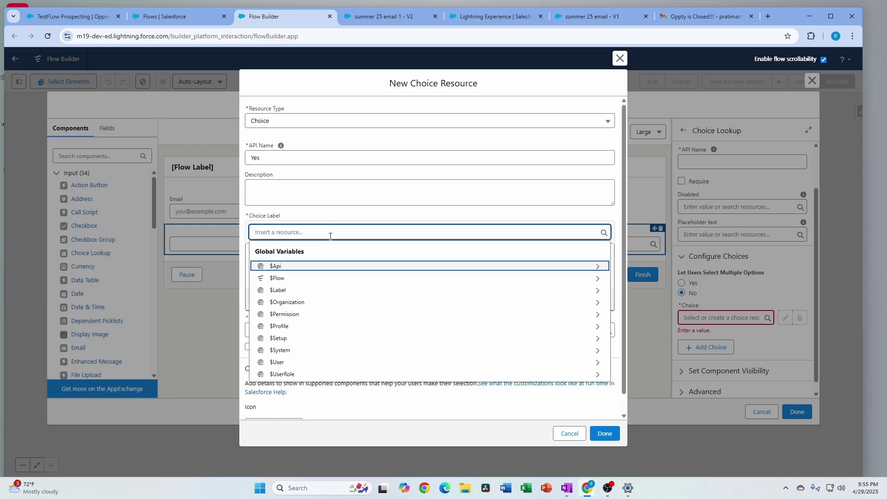
pyautogui.click(343, 217)
pyautogui.click(327, 250)
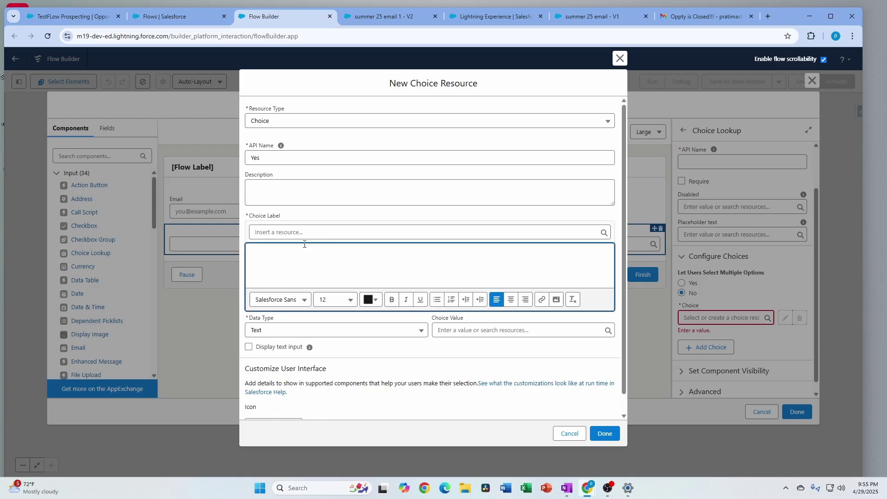
pyautogui.write('Yes')
# Assign the emoji_excellent utility icon to the Yes choice and save the choice resource.
pyautogui.scroll(-1, 418, 367)
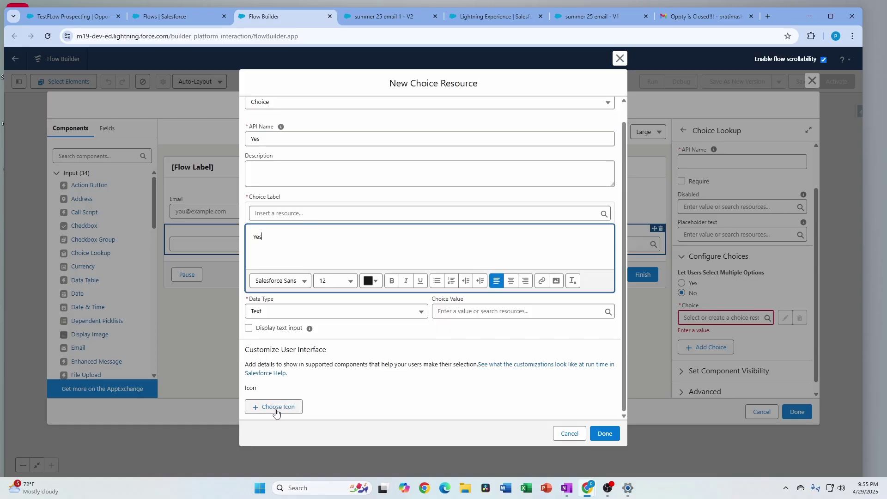
pyautogui.click(294, 410)
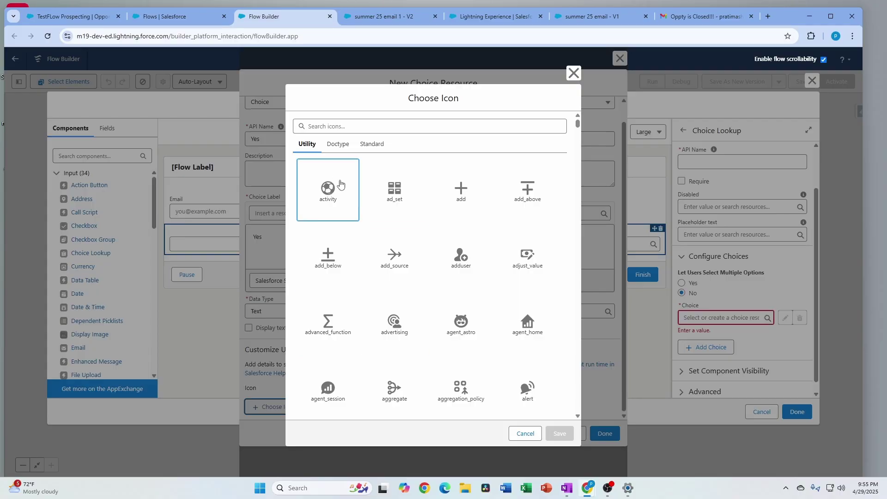
pyautogui.scroll(-4, 467, 357)
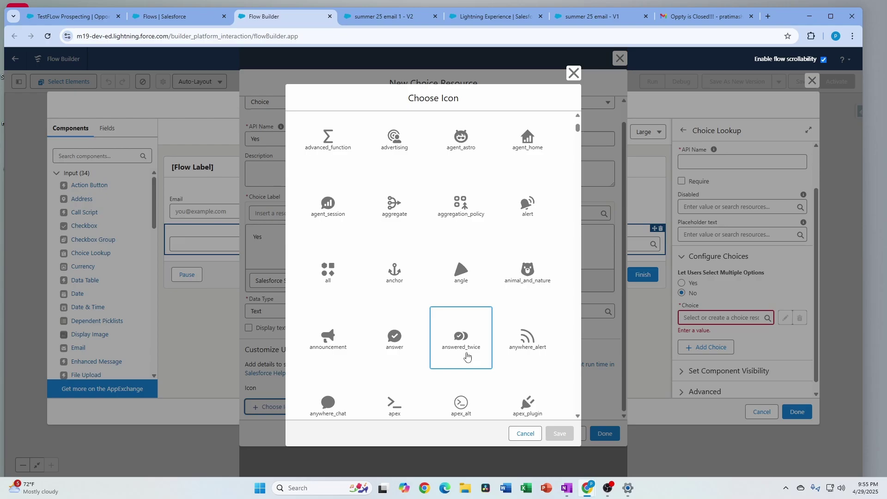
pyautogui.scroll(-6, 467, 357)
pyautogui.scroll(-4, 467, 357)
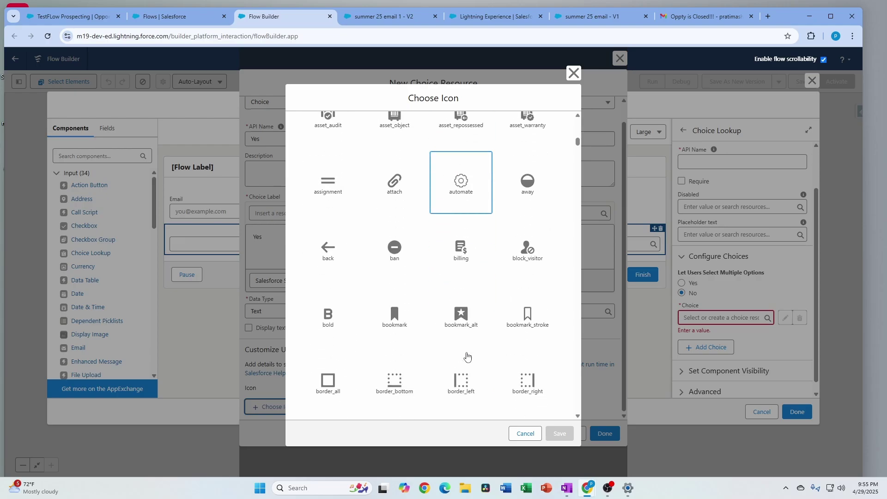
pyautogui.scroll(-4, 467, 356)
pyautogui.scroll(-4, 467, 356)
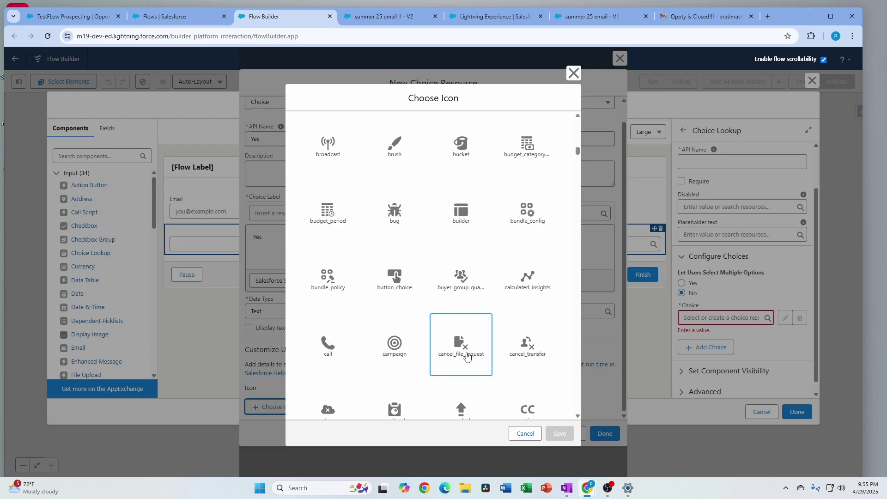
pyautogui.scroll(-9, 468, 357)
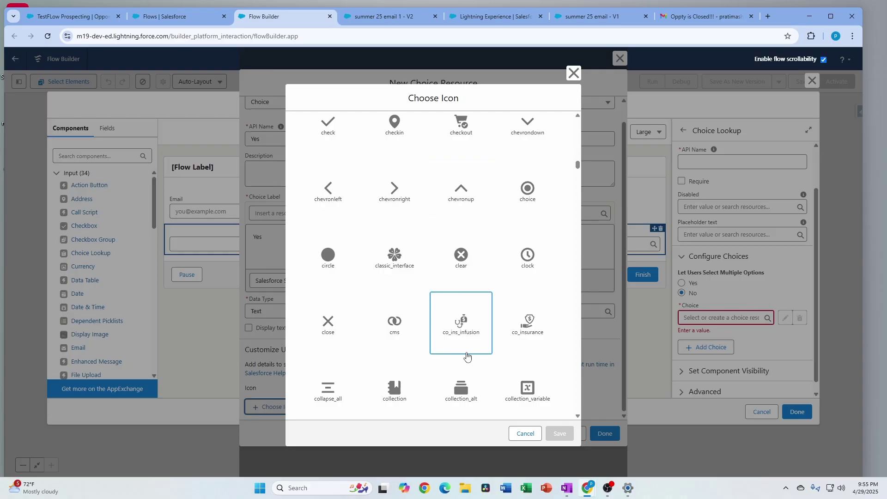
pyautogui.scroll(-4, 468, 357)
pyautogui.scroll(-3, 467, 356)
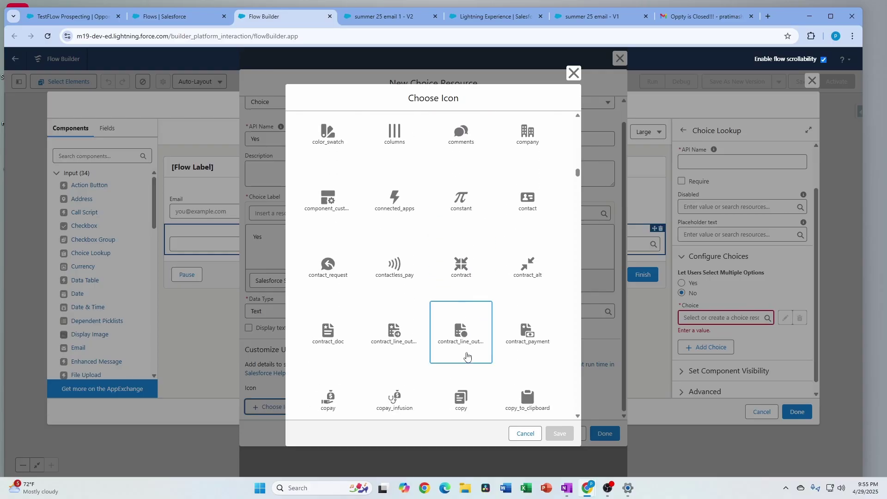
pyautogui.scroll(-6, 467, 357)
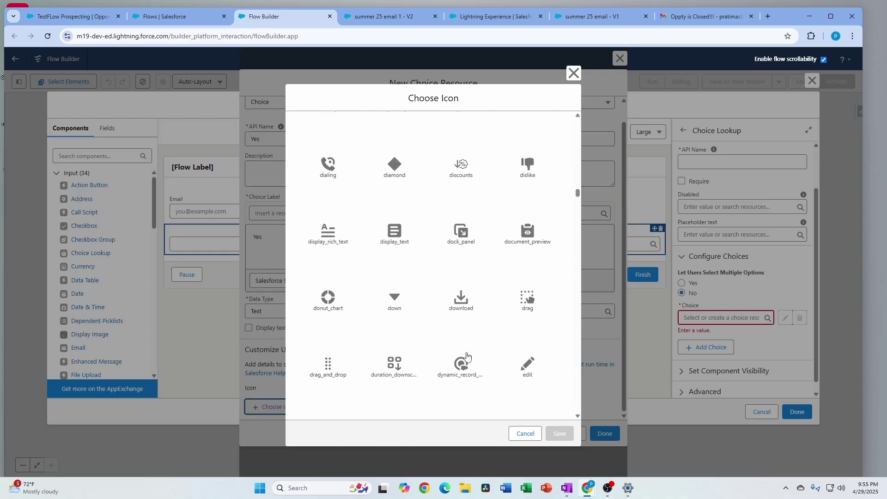
pyautogui.scroll(-4, 467, 356)
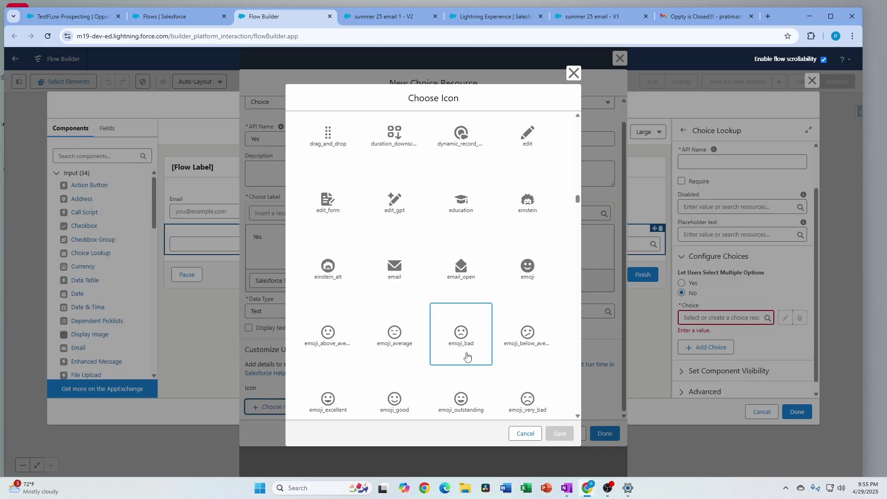
pyautogui.scroll(-2, 467, 357)
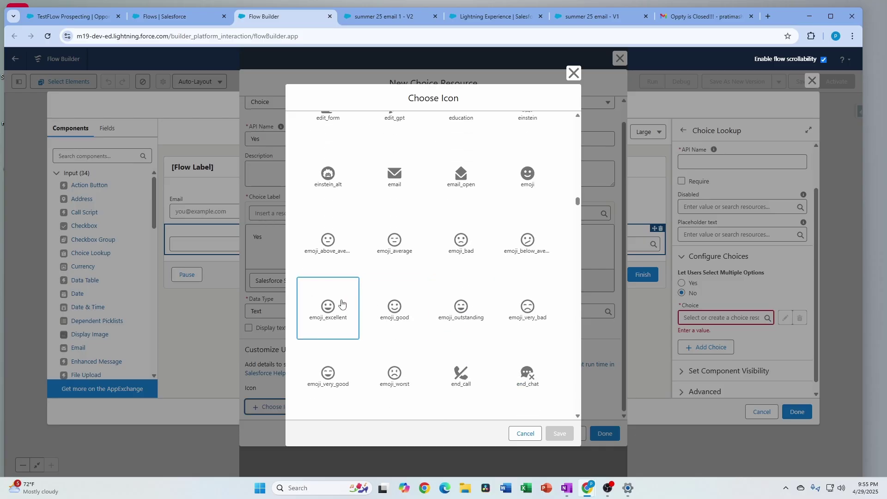
pyautogui.click(335, 312)
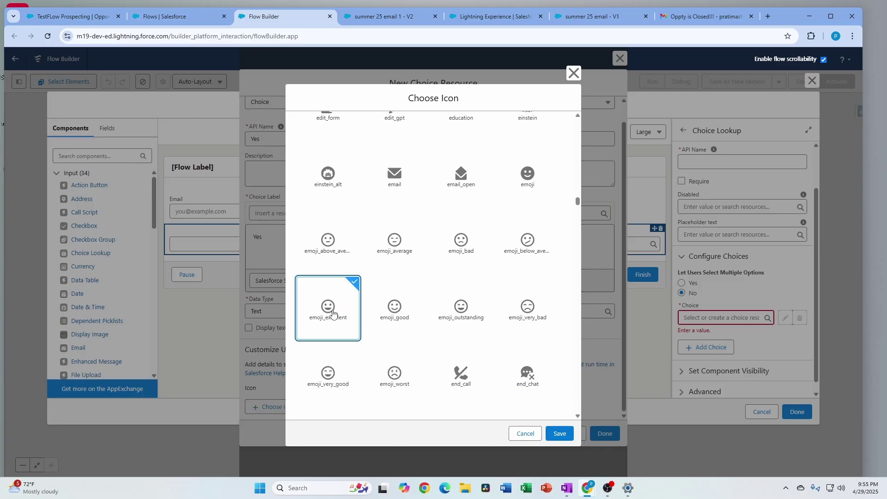
pyautogui.click(560, 433)
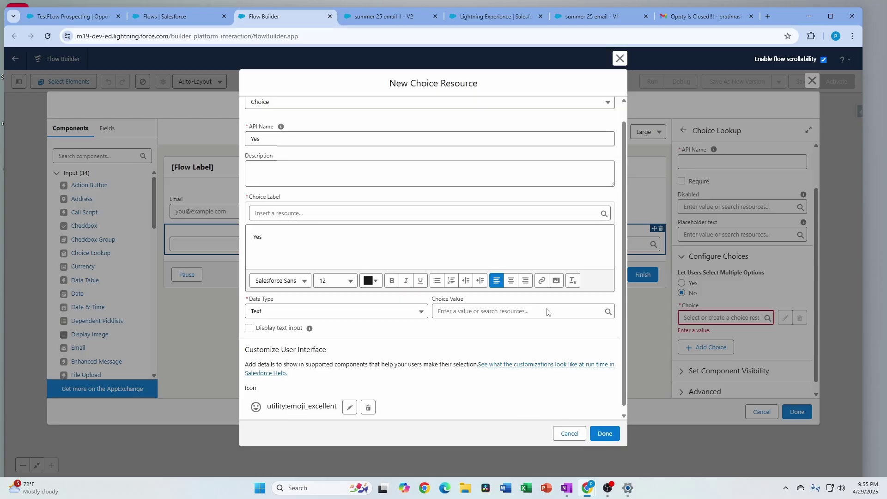
pyautogui.click(606, 434)
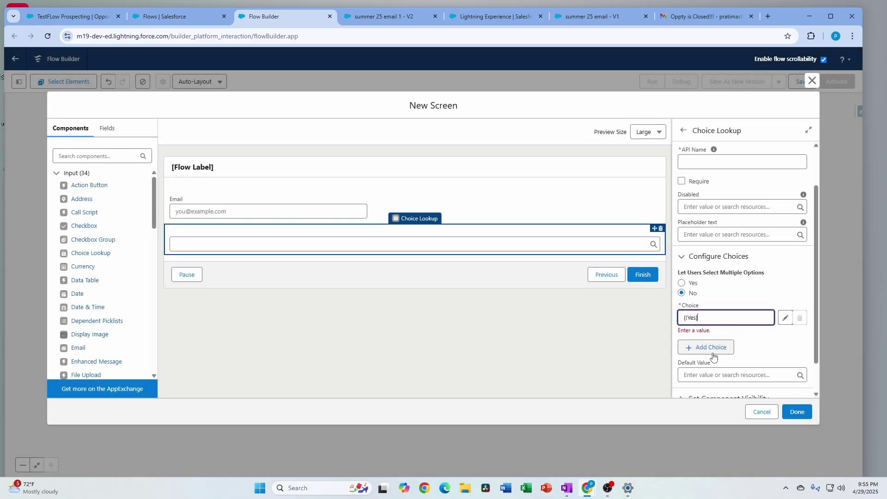
# Add a second choice resource with API name and label No, using the emoji_worst icon, to the Choice Lookup.
pyautogui.click(712, 349)
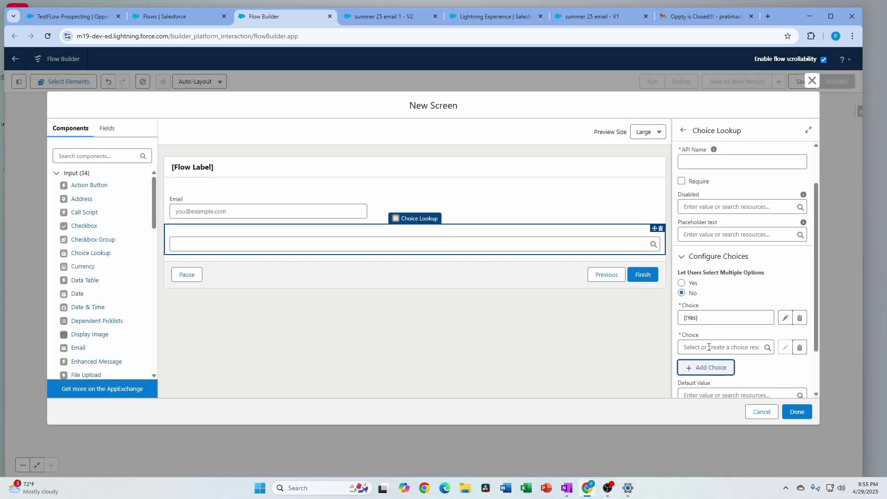
pyautogui.click(710, 347)
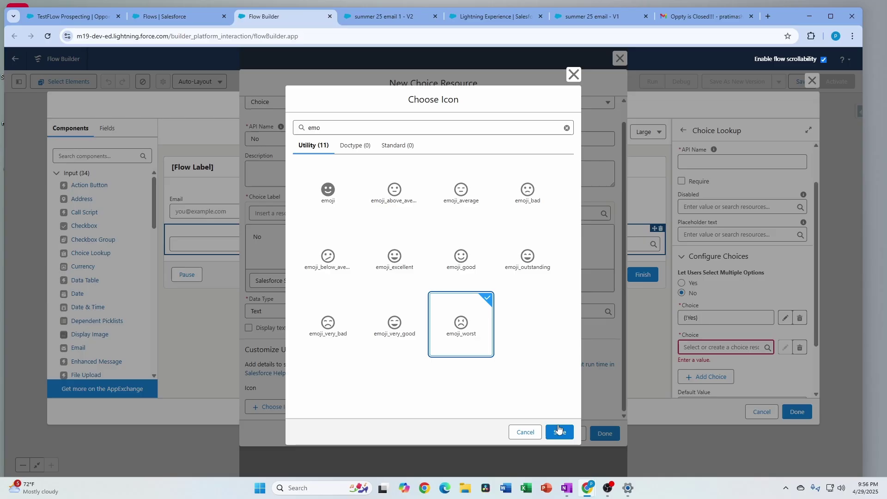
pyautogui.click(559, 430)
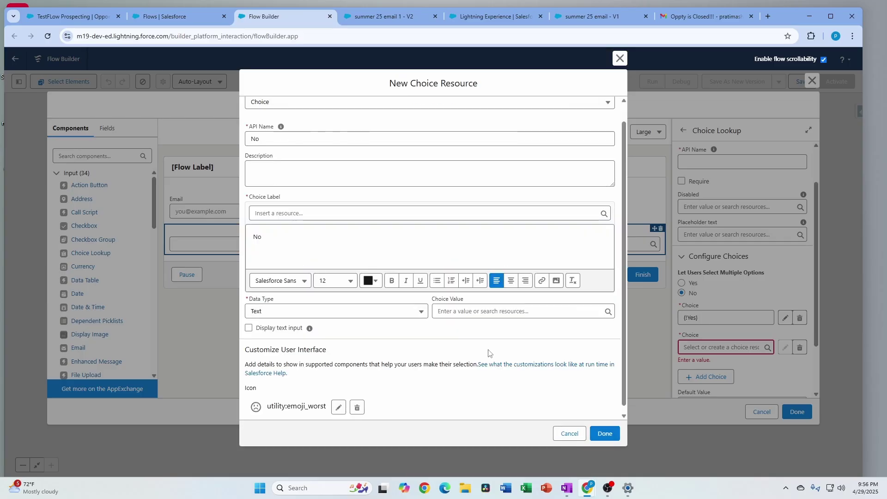
pyautogui.click(606, 434)
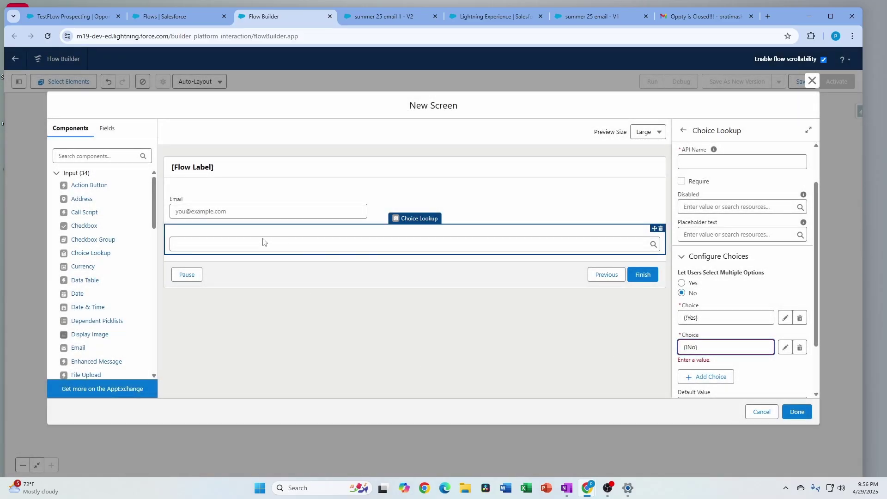
# Add a Visual Picker component to the screen below the Choice Lookup.
pyautogui.click(388, 245)
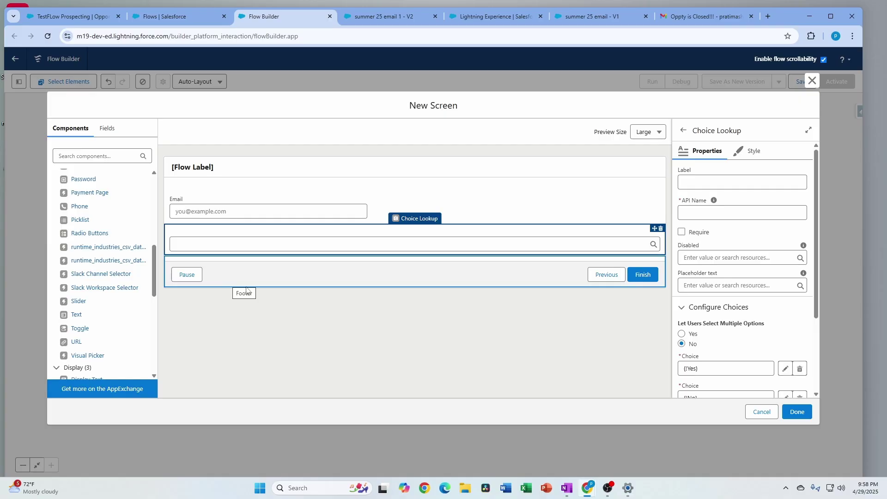
pyautogui.moveTo(98, 358); pyautogui.dragTo(246, 259)
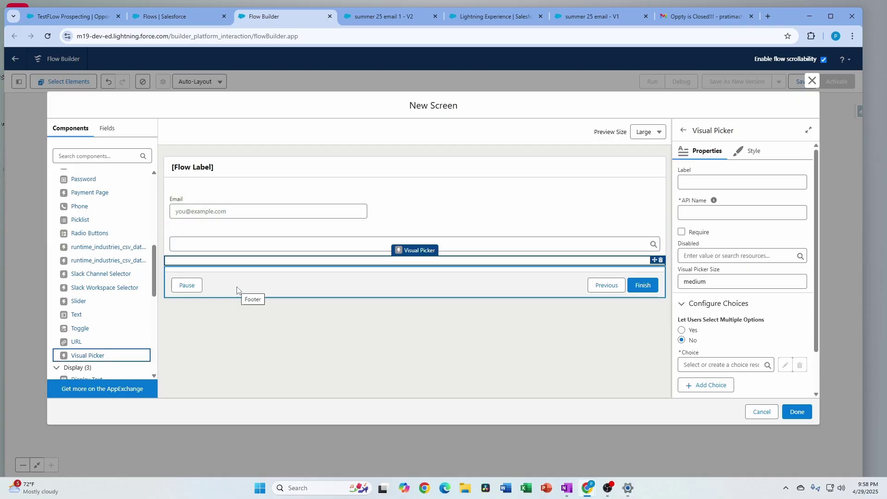
# Add the existing Yes and No choice resources as the two options of the Visual Picker.
pyautogui.scroll(-1, 721, 319)
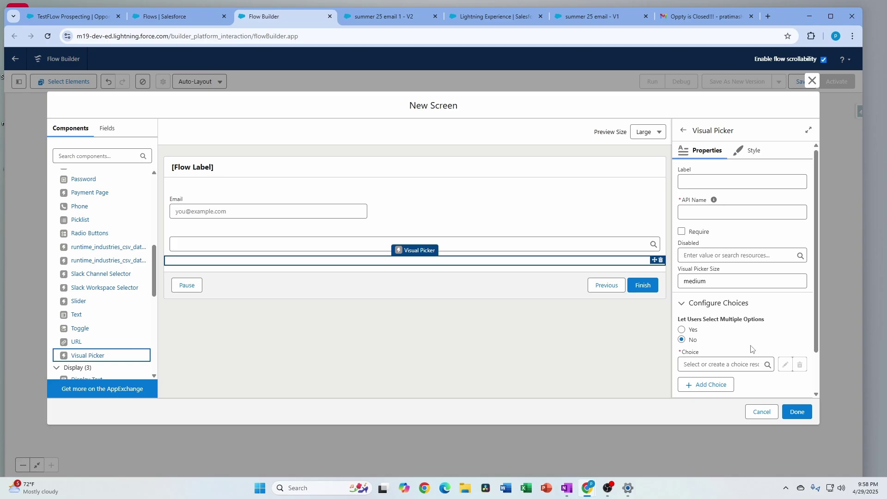
pyautogui.click(705, 318)
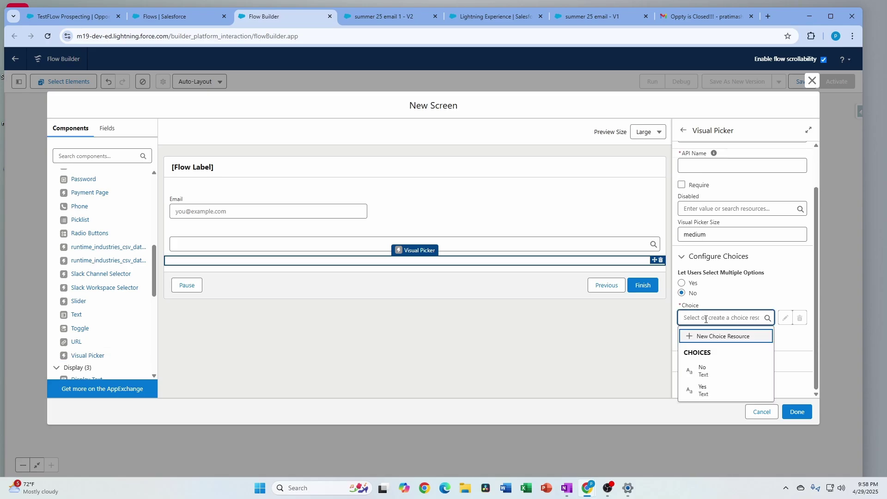
pyautogui.click(707, 391)
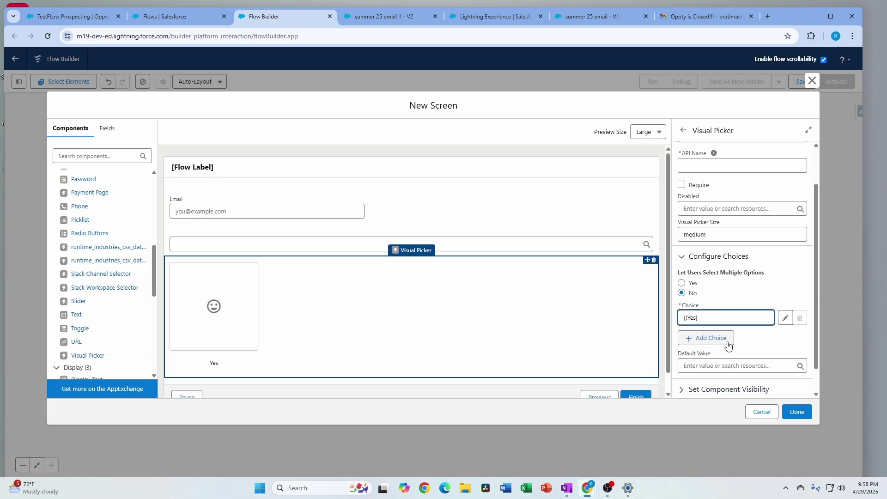
pyautogui.click(719, 339)
pyautogui.click(719, 350)
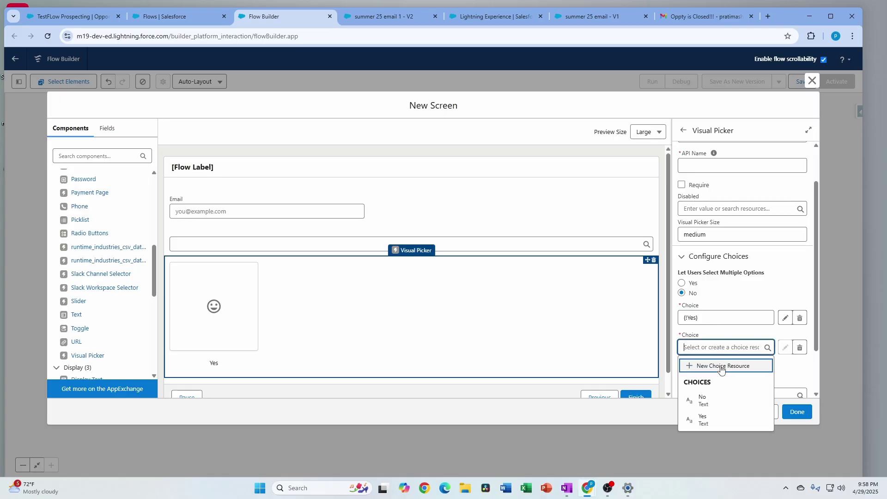
pyautogui.click(715, 405)
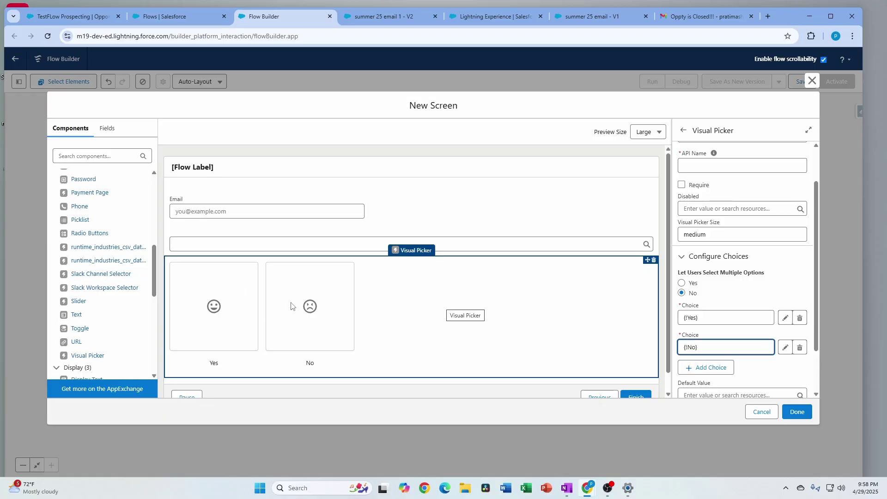
pyautogui.scroll(-1, 219, 333)
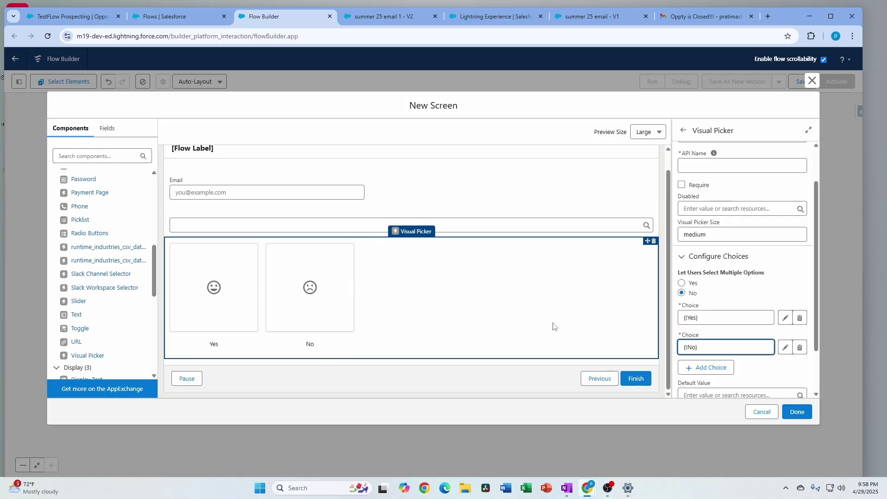
# Save the screen flow as Summer 25 screen1 and debug it, trying the No option in the Visual Picker and the Choice lookup.
pyautogui.hotkey('ctrl', 's')
pyautogui.click(382, 237)
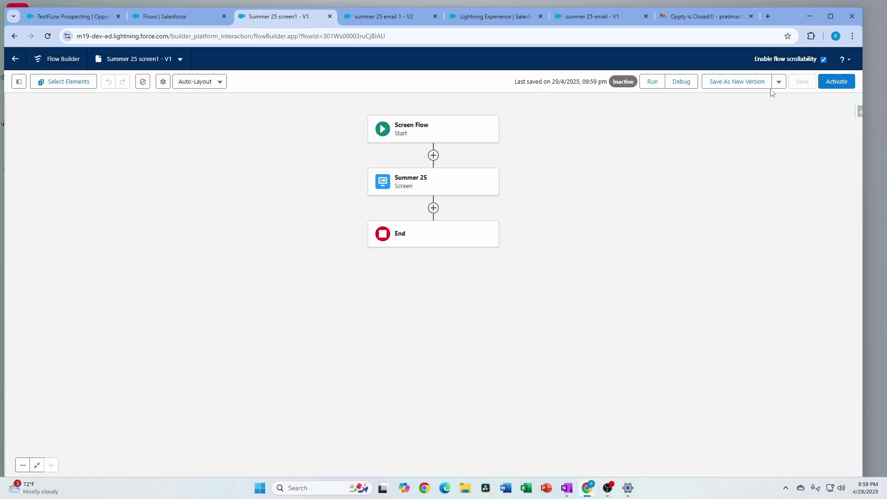
pyautogui.click(677, 83)
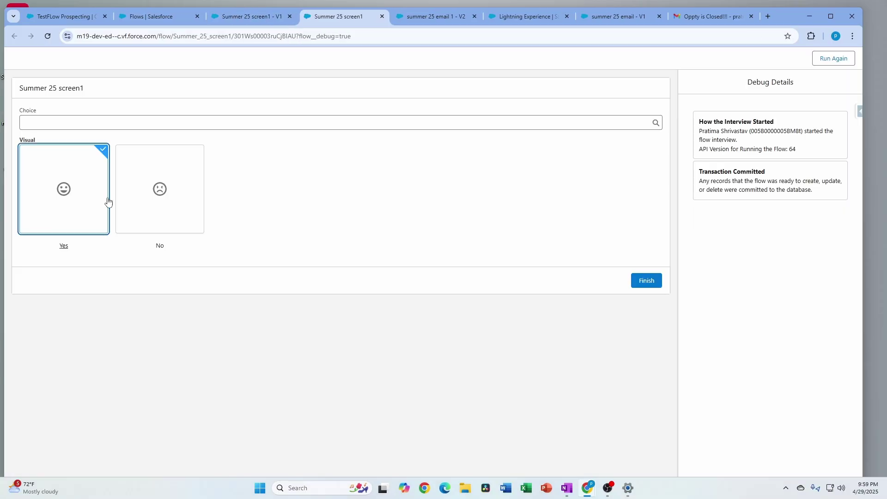
pyautogui.click(130, 177)
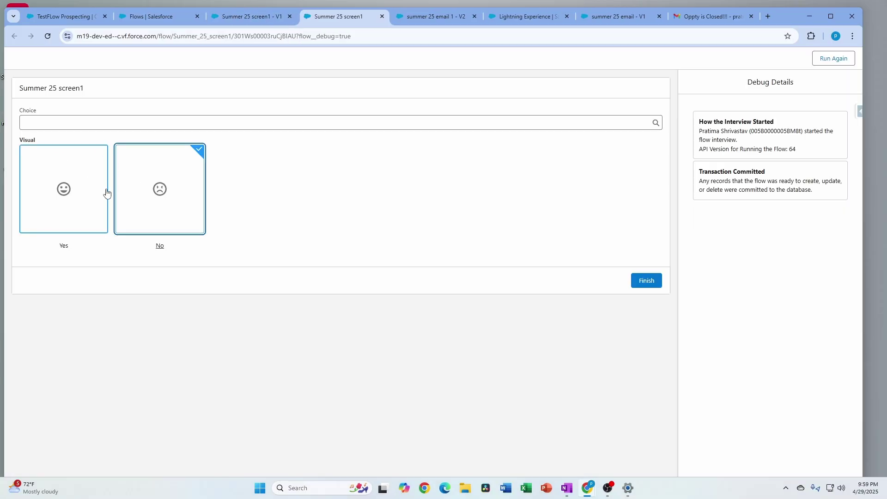
pyautogui.click(76, 125)
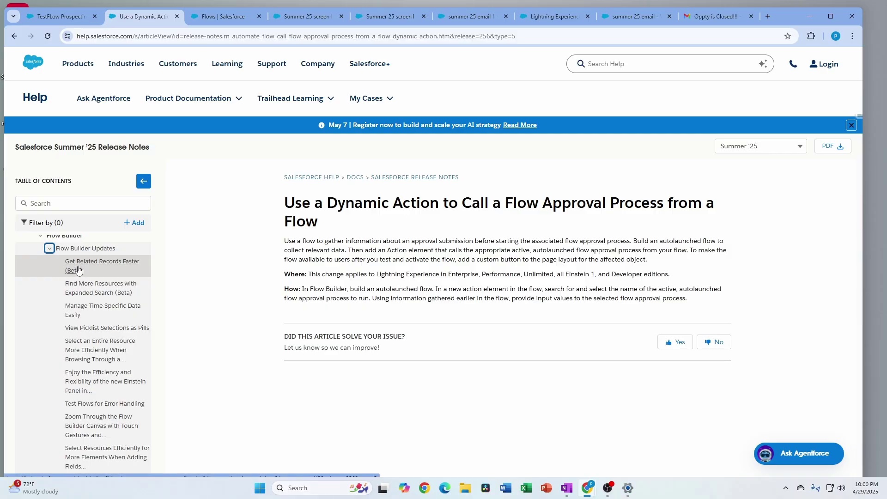
# Review the Summer '25 release notes on Get Related Records Faster (Beta) and Find More Resources with Expanded Search (Beta).
pyautogui.click(77, 267)
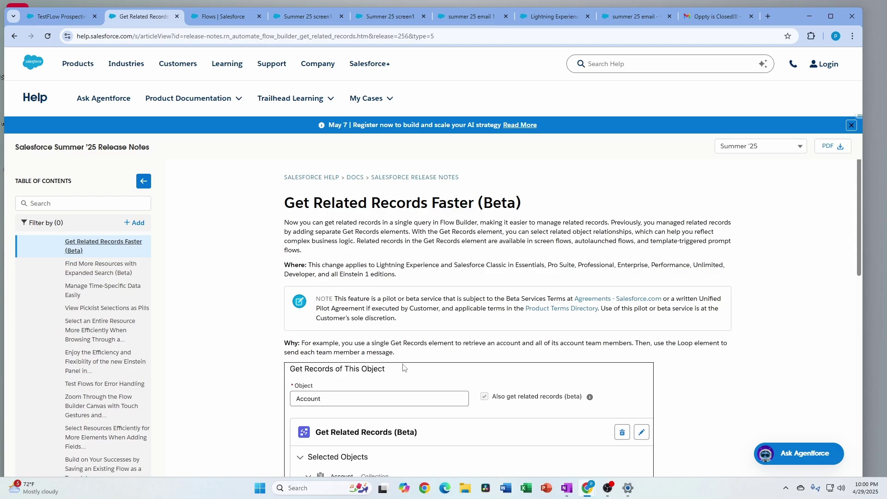
pyautogui.scroll(-2, 403, 368)
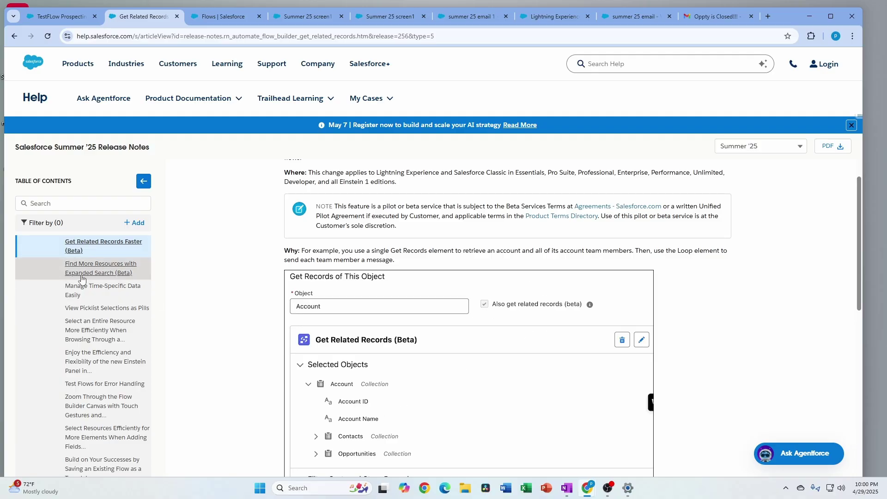
pyautogui.click(118, 274)
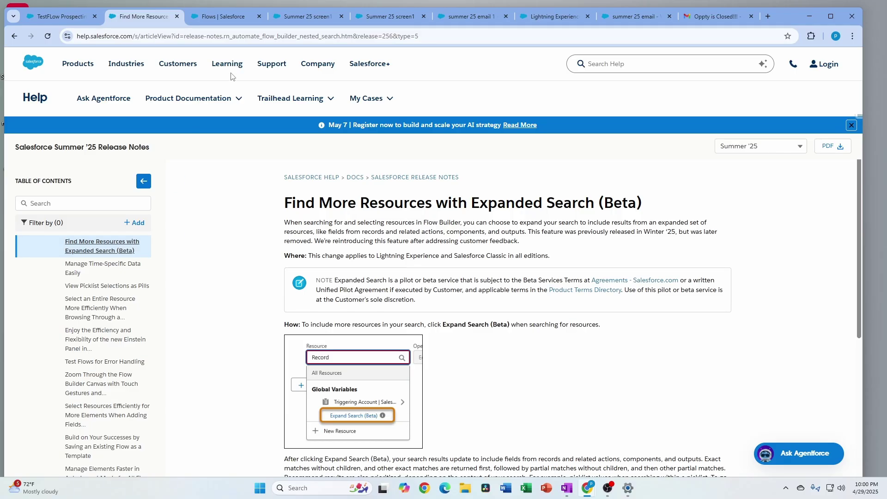
# Clear the Related Record ID of Send Email Action 1 in the summer 25 email 1 flow.
pyautogui.click(448, 19)
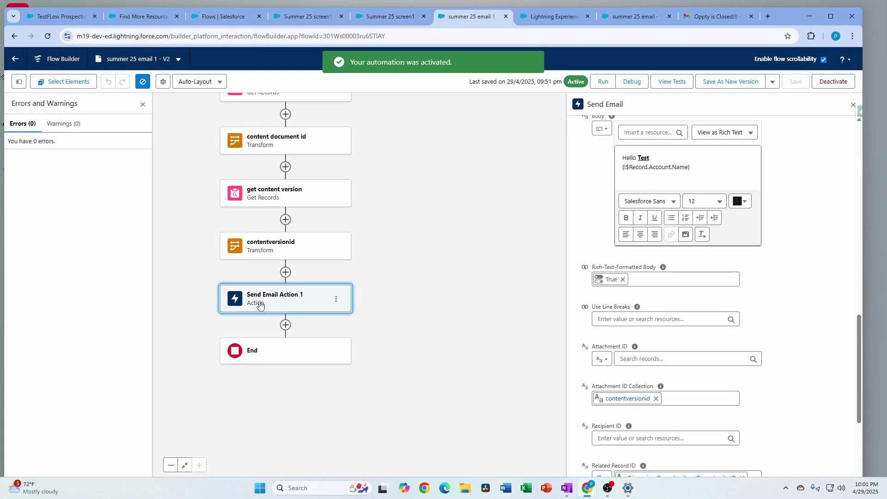
pyautogui.scroll(-1, 648, 386)
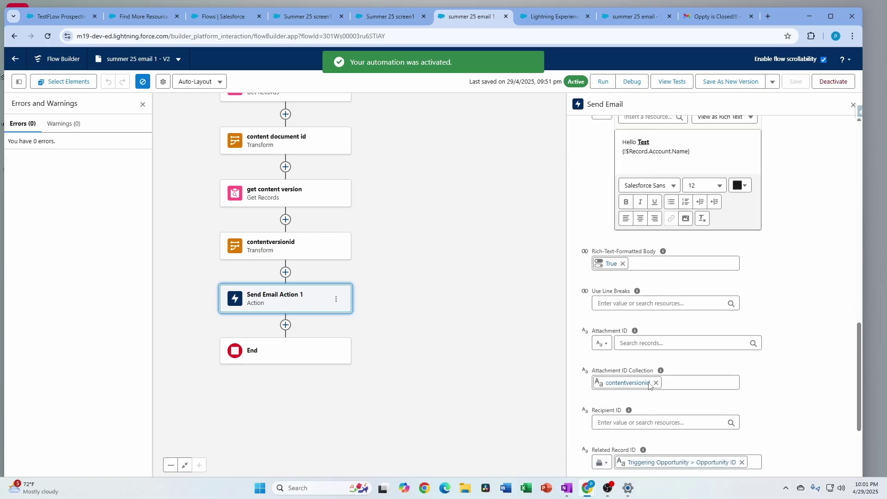
pyautogui.scroll(-3, 649, 386)
pyautogui.click(742, 385)
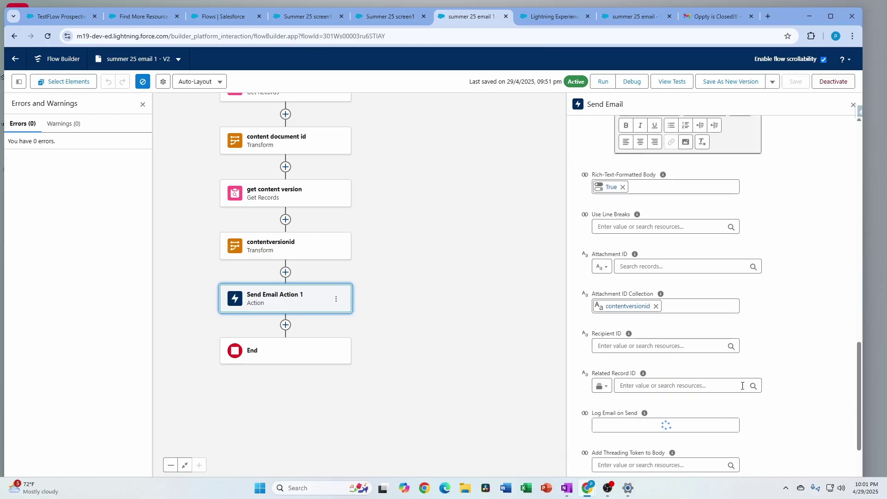
# Search the Related Record ID resources for "opp" using Expand Search (Beta) and browse the results.
pyautogui.click(712, 386)
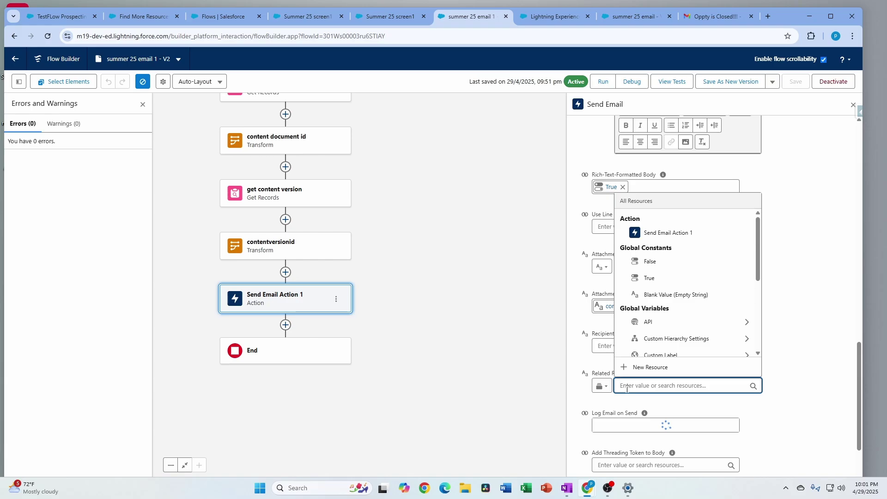
pyautogui.write('opp')
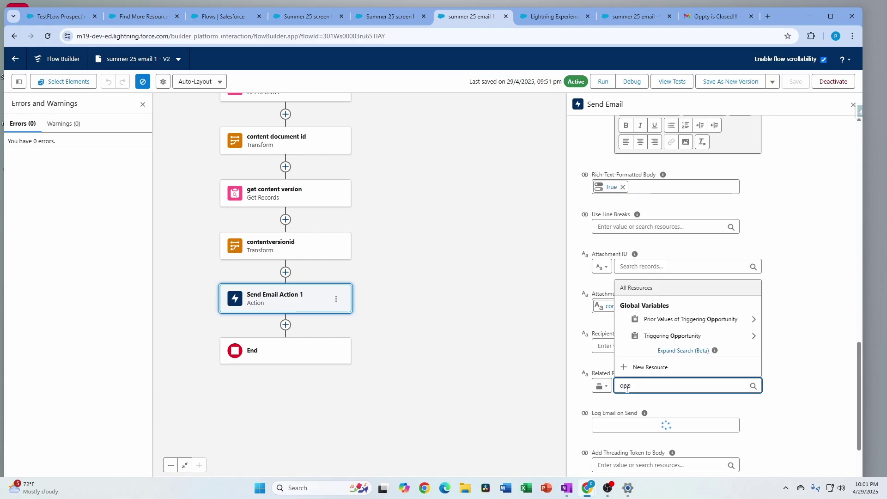
pyautogui.click(676, 351)
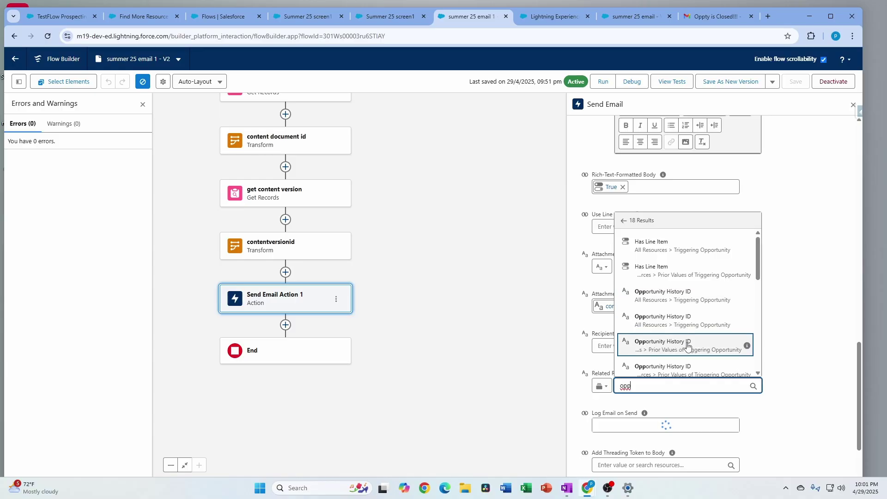
pyautogui.scroll(-2, 688, 346)
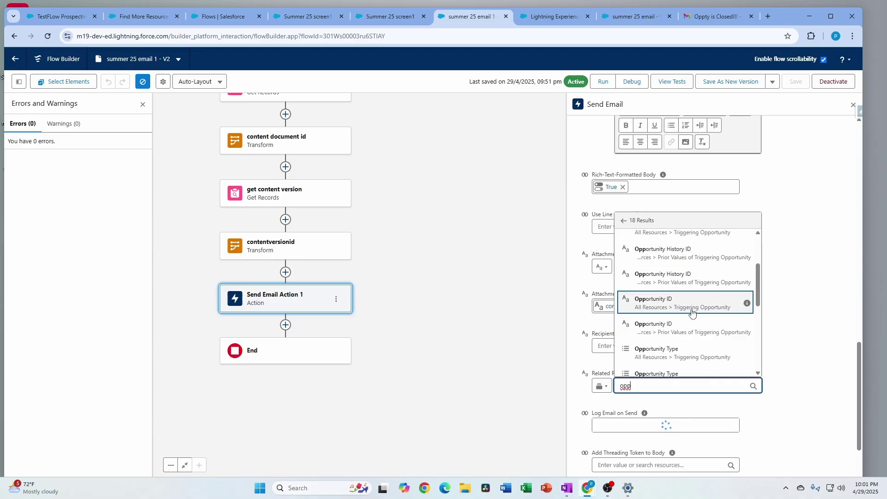
pyautogui.scroll(-3, 689, 340)
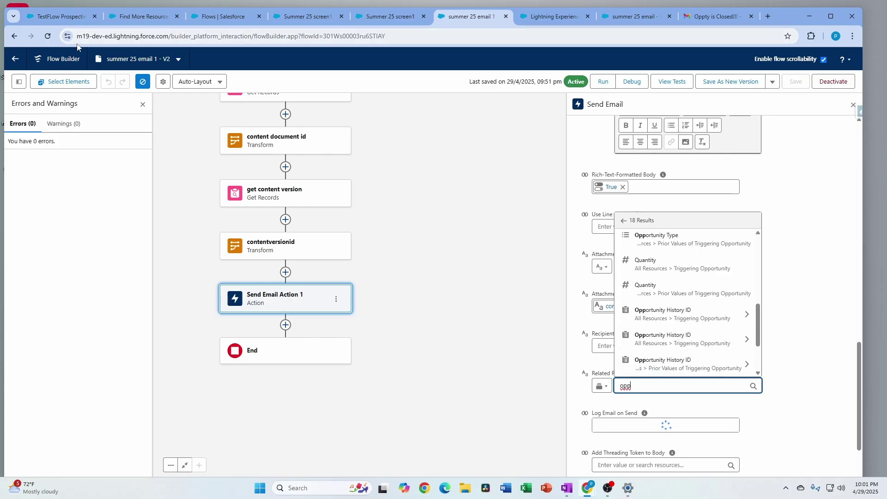
# Return to the Summer '25 release notes and expand the Flow Approval Processes topics.
pyautogui.click(139, 16)
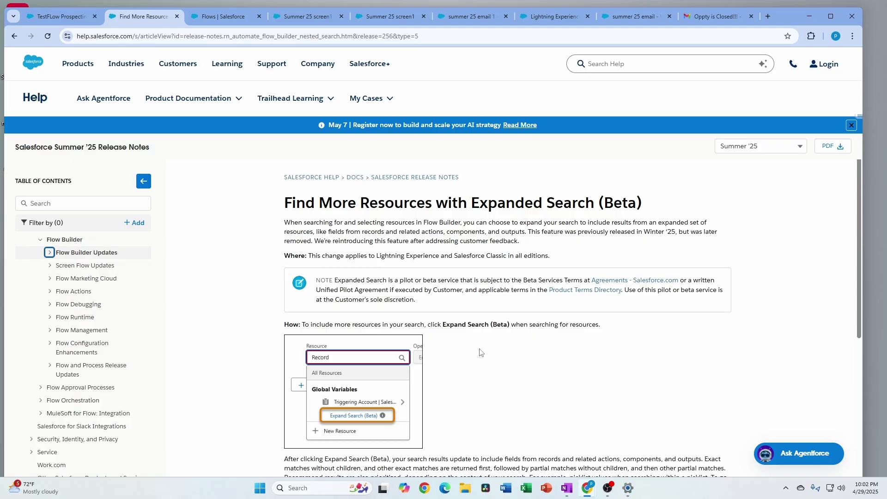
pyautogui.click(40, 388)
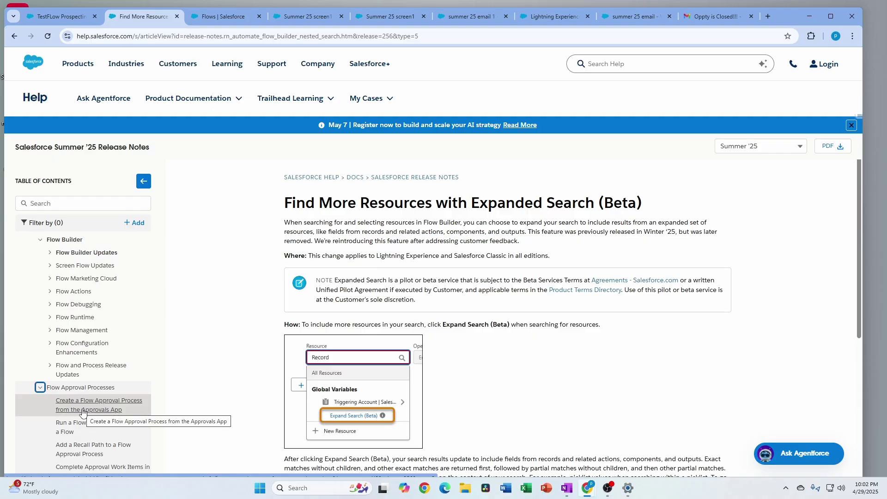
# Find Approval Processes in Salesforce Setup by searching for "appro", and open the Approvals app from that page.
pyautogui.click(237, 22)
pyautogui.doubleClick(88, 106)
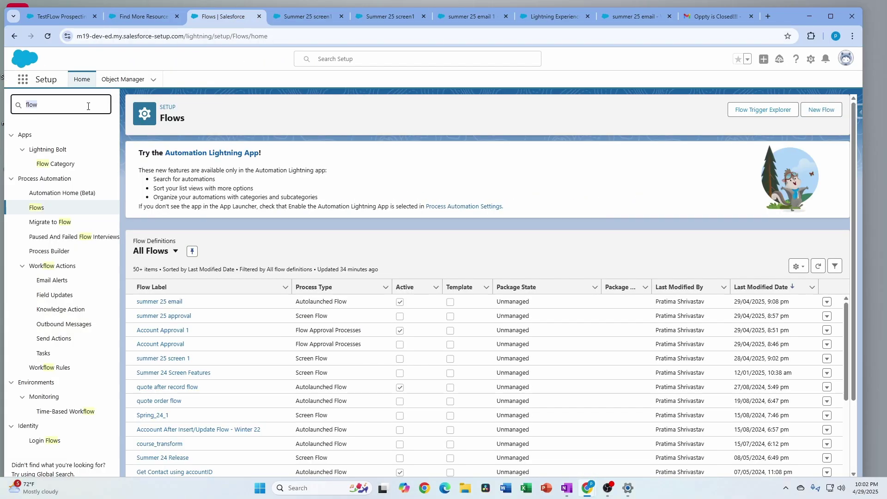
pyautogui.write('appro')
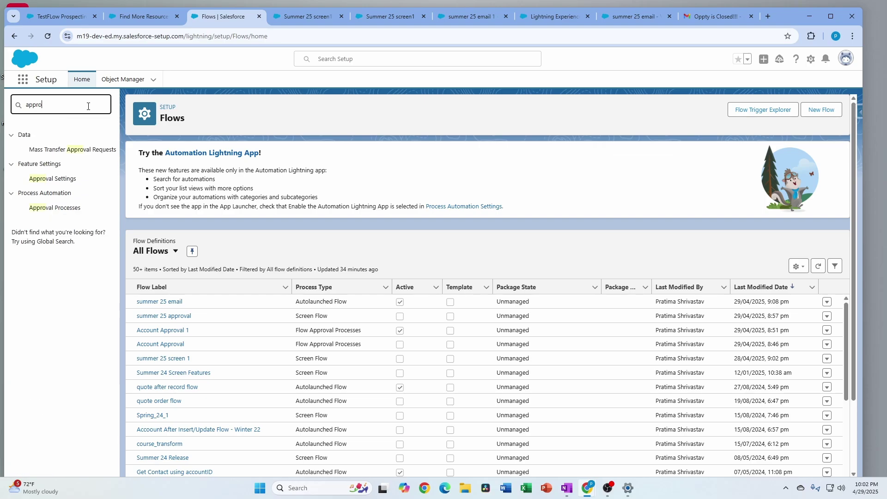
pyautogui.click(58, 208)
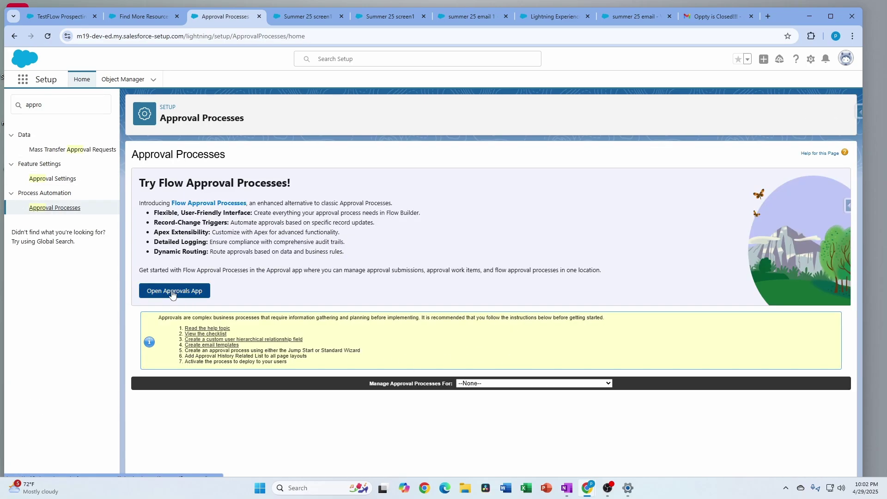
pyautogui.click(193, 295)
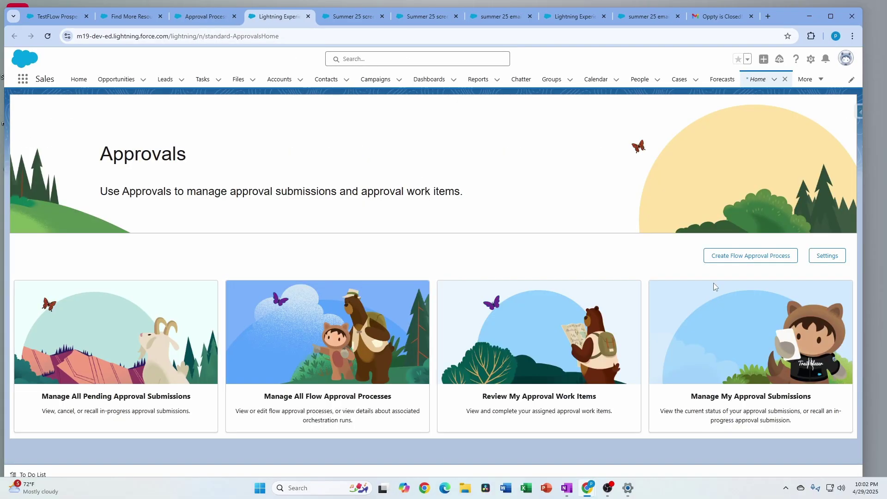
# Create a flow approval process with the wizard, labelled Account Approval 2, with 1 approval level, final actions and a recall path.
pyautogui.click(758, 256)
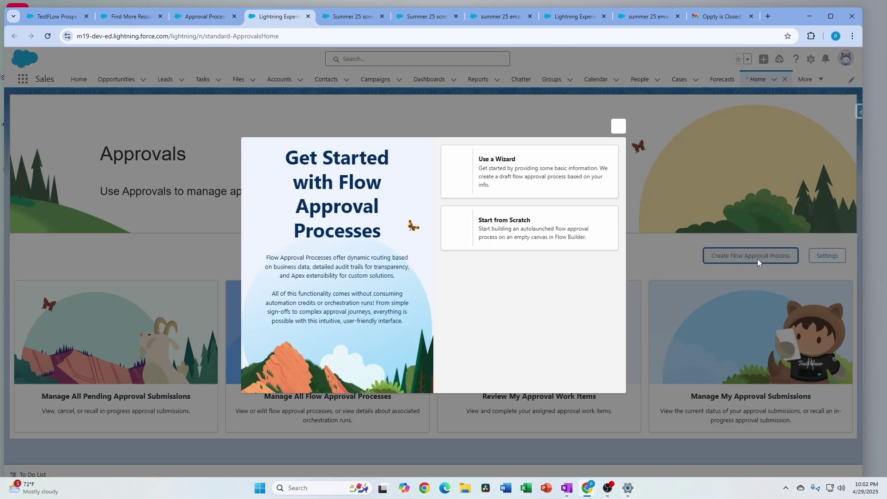
pyautogui.click(530, 170)
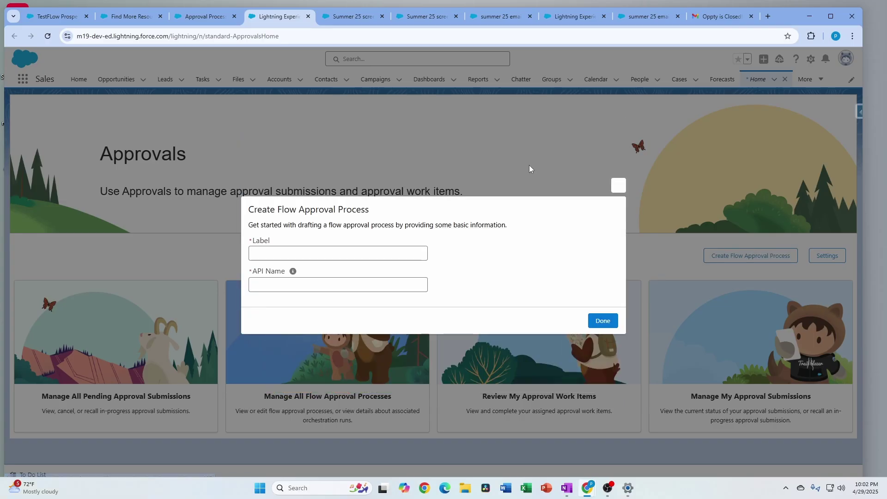
pyautogui.click(392, 258)
pyautogui.click(358, 273)
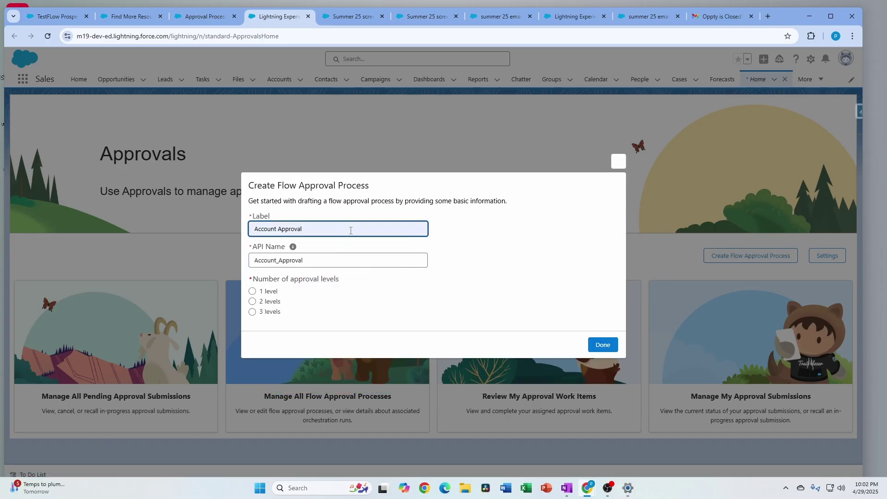
pyautogui.write('2')
pyautogui.click(252, 292)
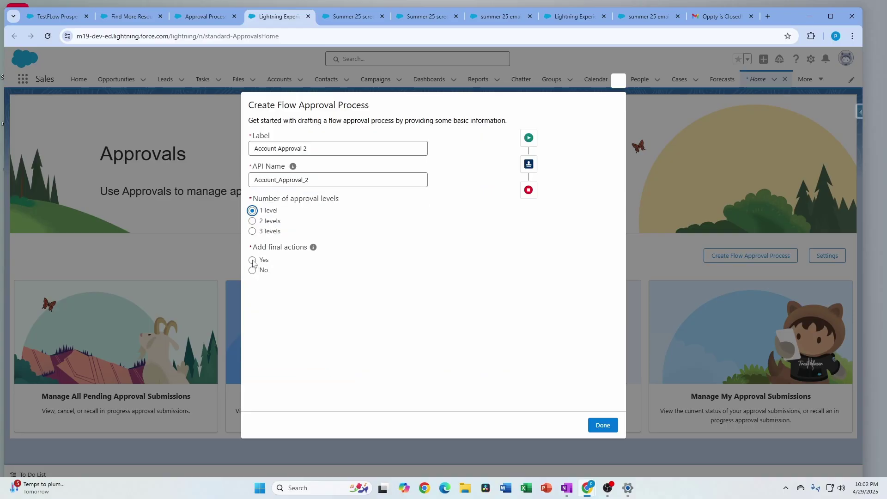
pyautogui.click(252, 260)
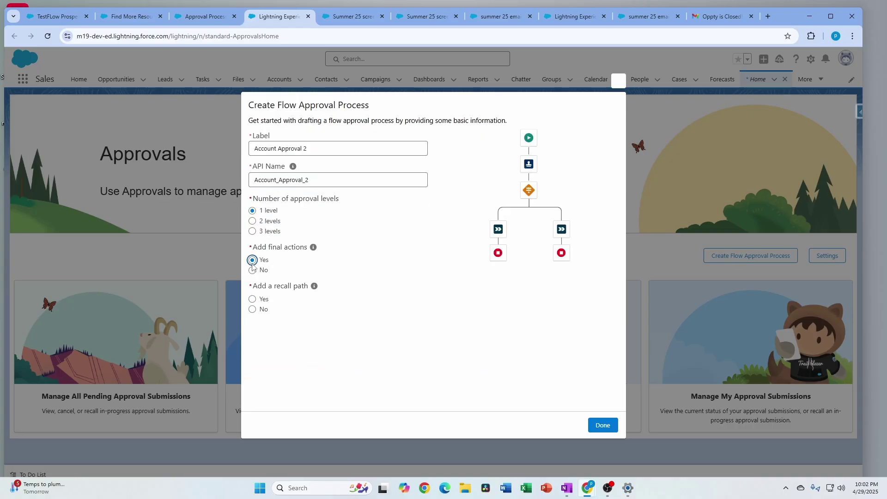
pyautogui.click(253, 299)
pyautogui.click(612, 428)
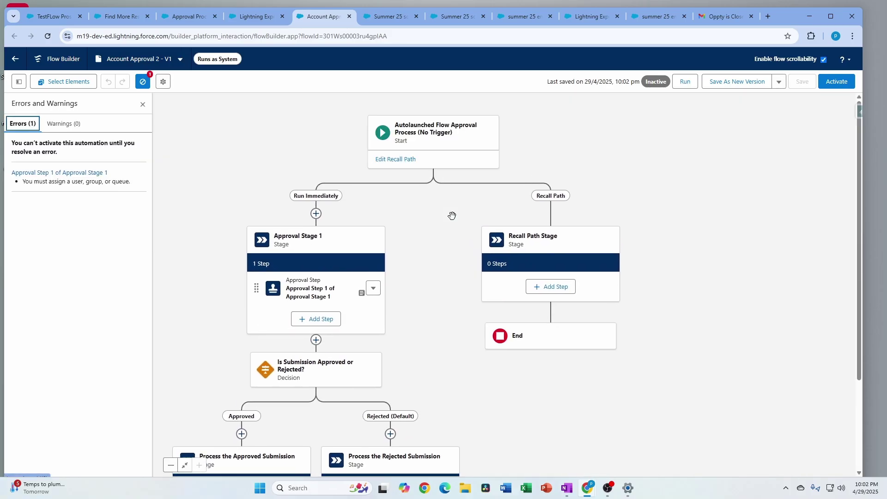
# Examine the generated approval flow's stages, approved and rejected branches, and recall path on the canvas.
pyautogui.scroll(-2, 442, 279)
pyautogui.moveTo(442, 280); pyautogui.dragTo(481, 206)
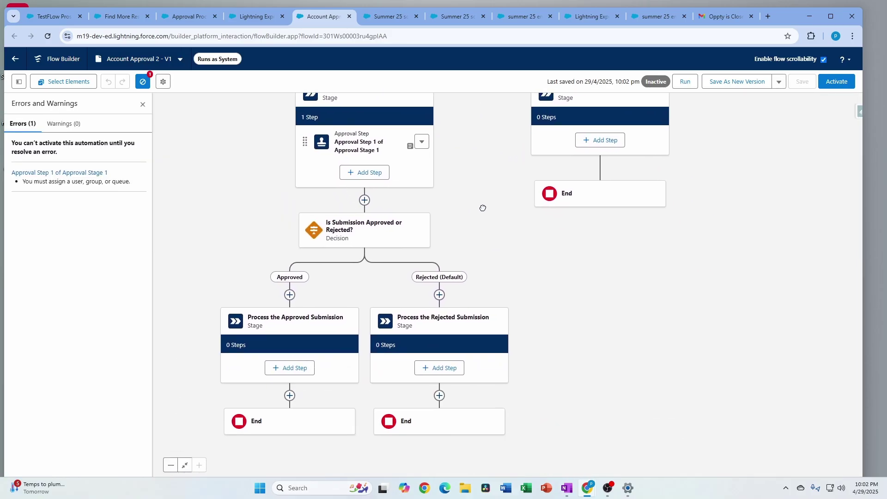
pyautogui.moveTo(633, 267); pyautogui.dragTo(620, 395)
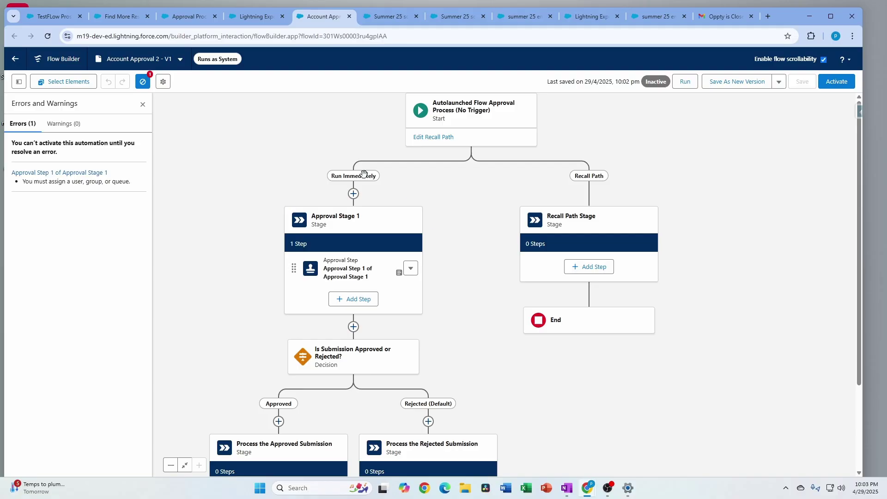
# Switch to the TestFLow Prospecting opportunity record.
pyautogui.click(52, 17)
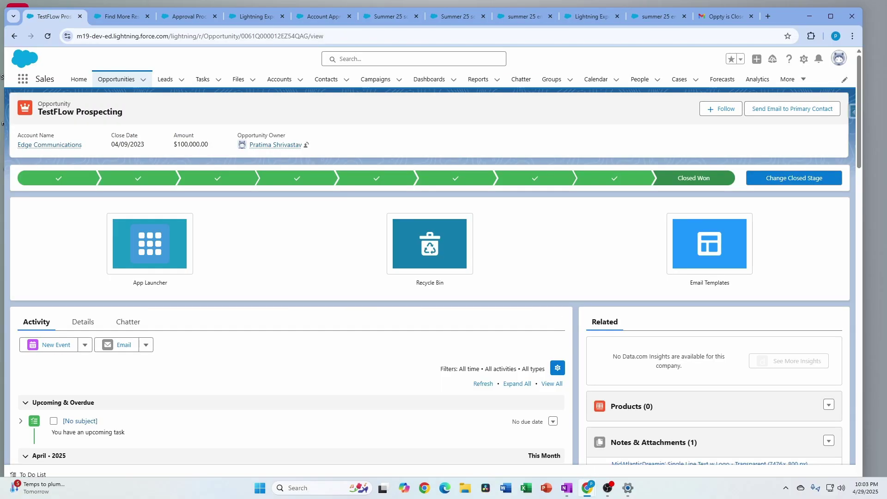